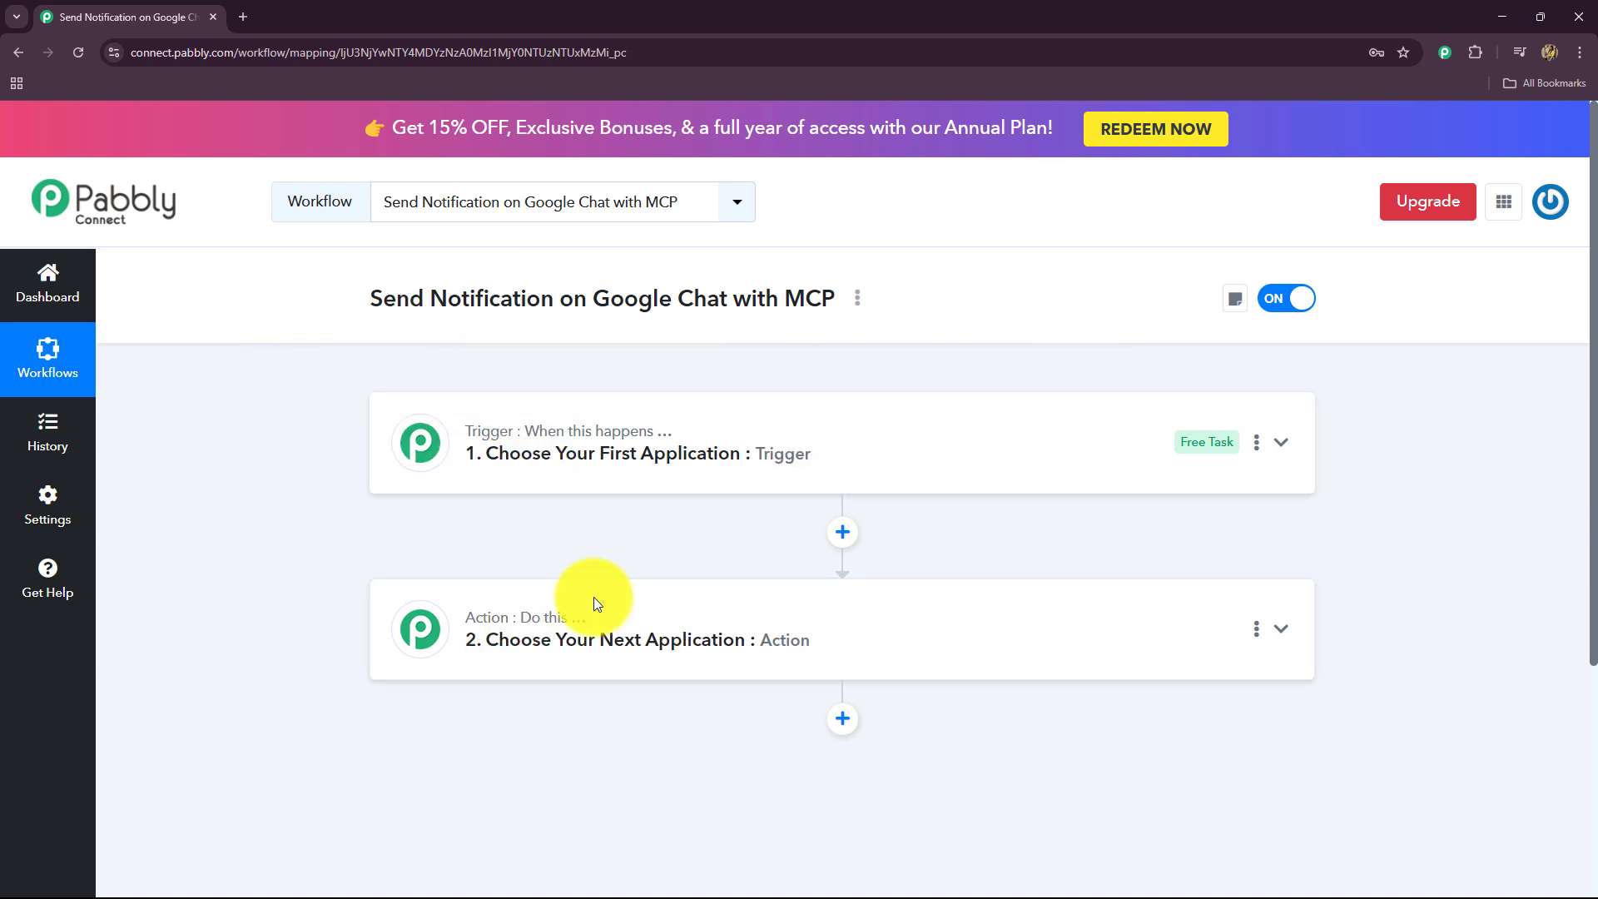
# - Scroll down to the empty Trigger and Action steps of the new Google Chat workflow
pyautogui.scroll(-2, 583, 582)
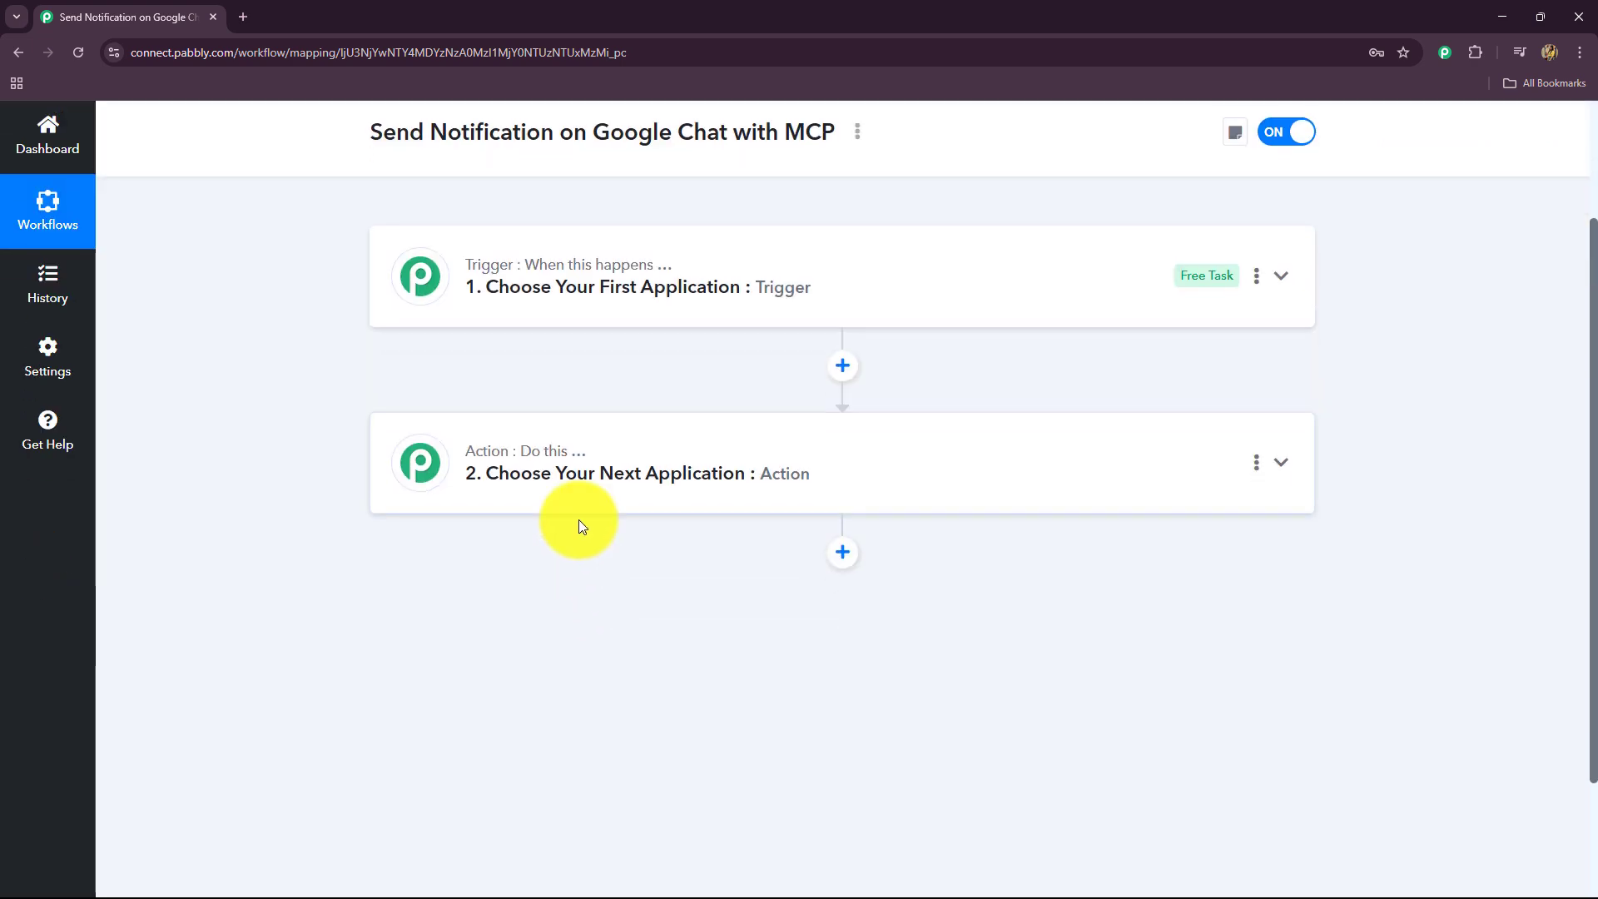
# - Set the action step to Google Chat Hangout's Create Message event and connect it
pyautogui.click(552, 446)
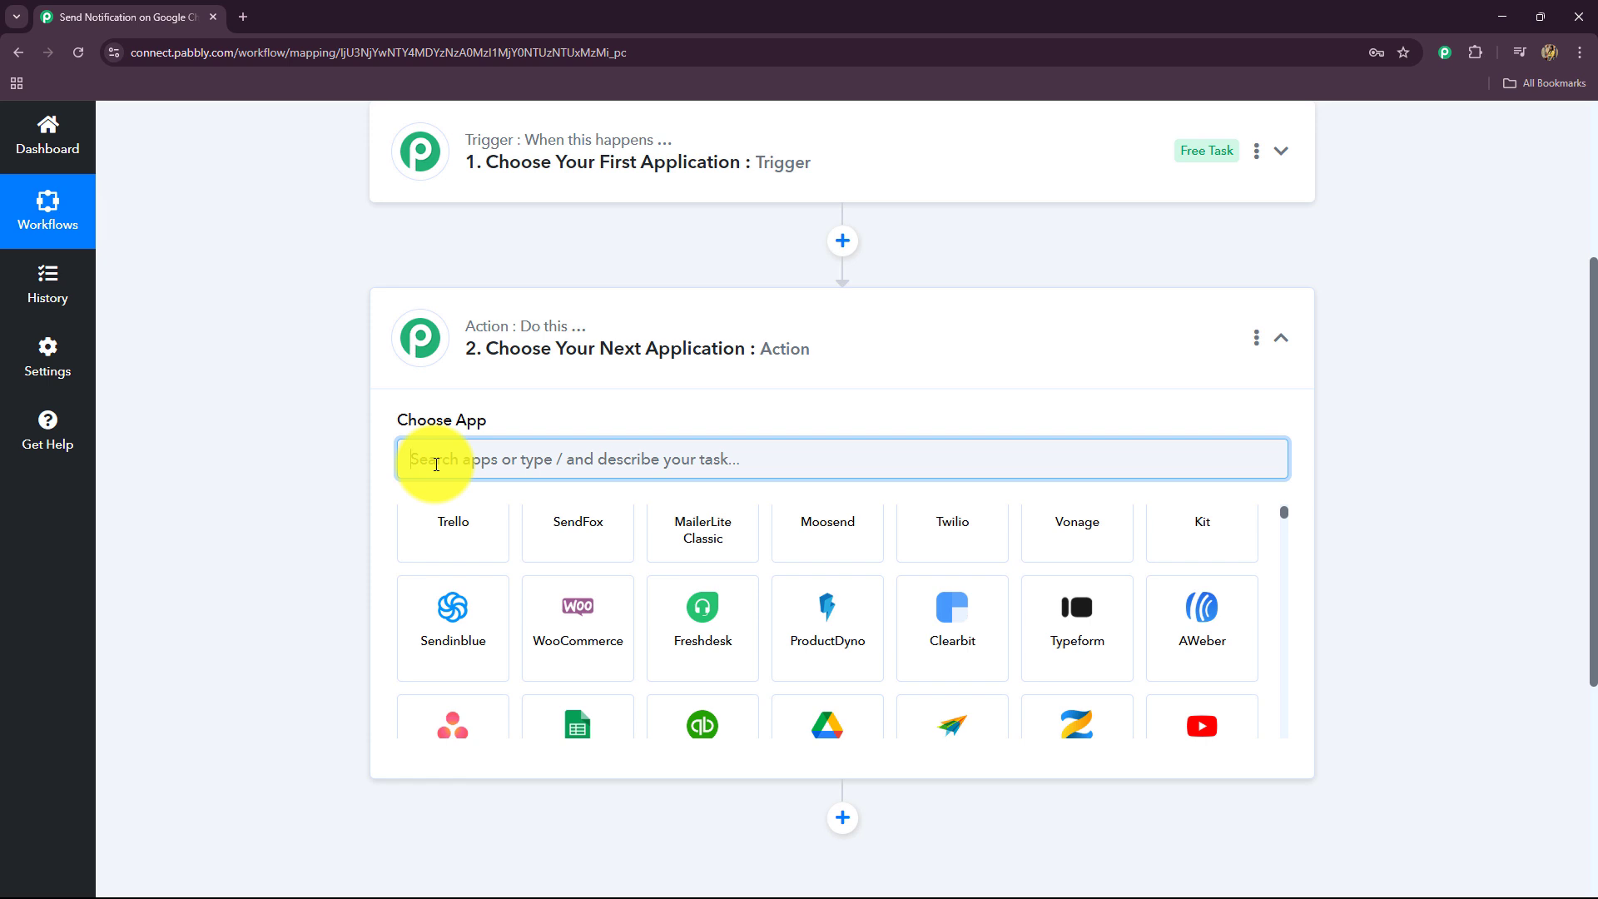
pyautogui.write('Googl')
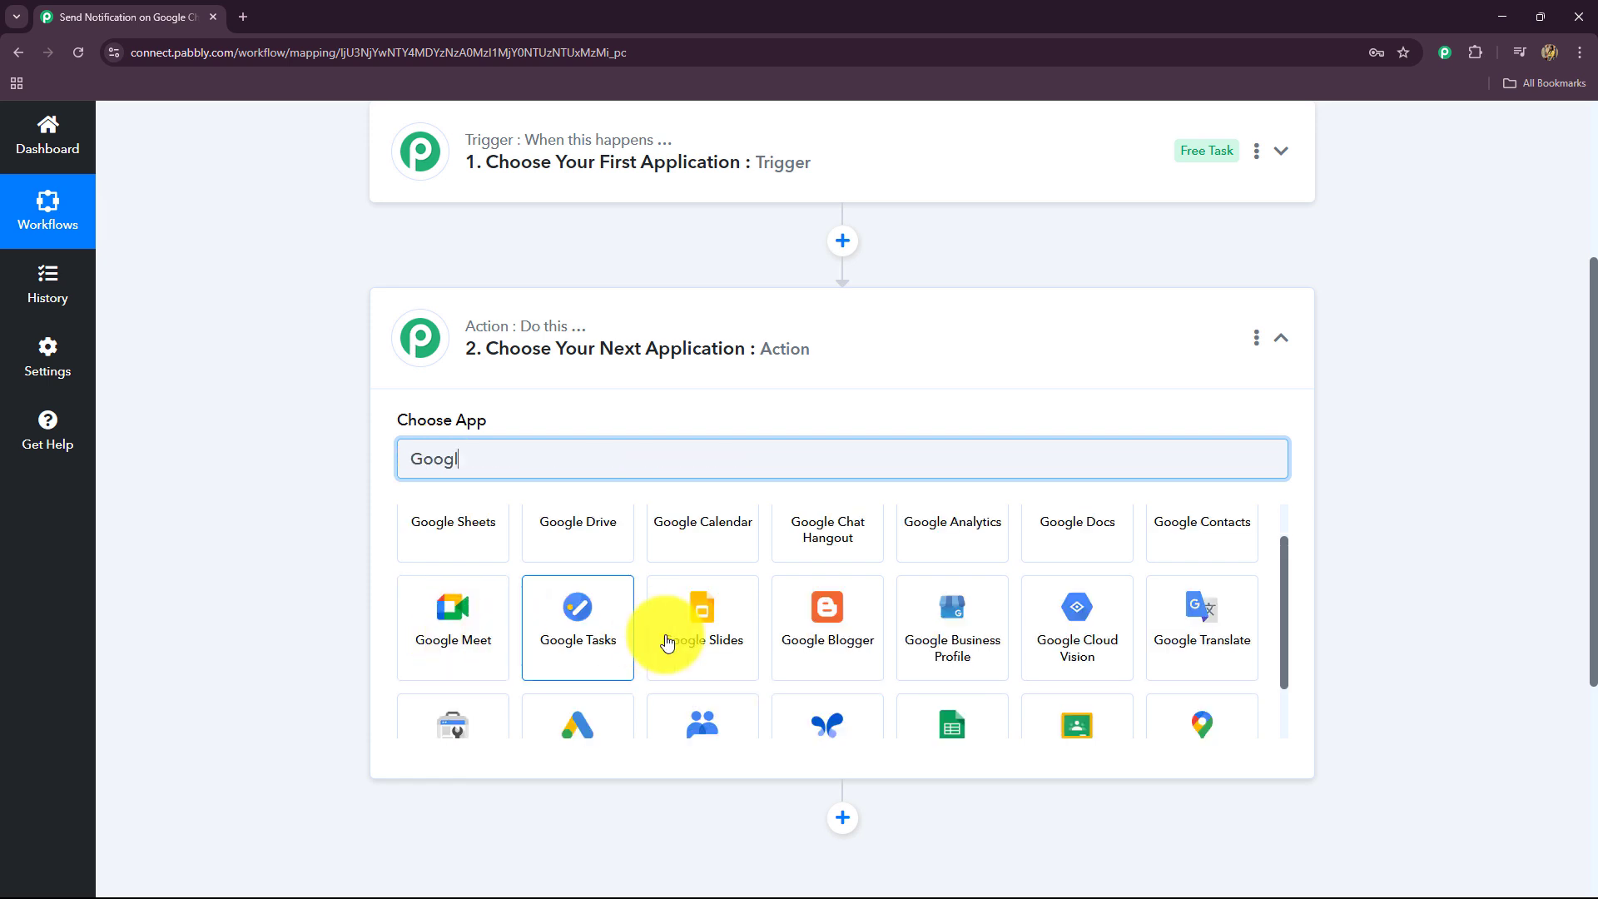
pyautogui.click(795, 592)
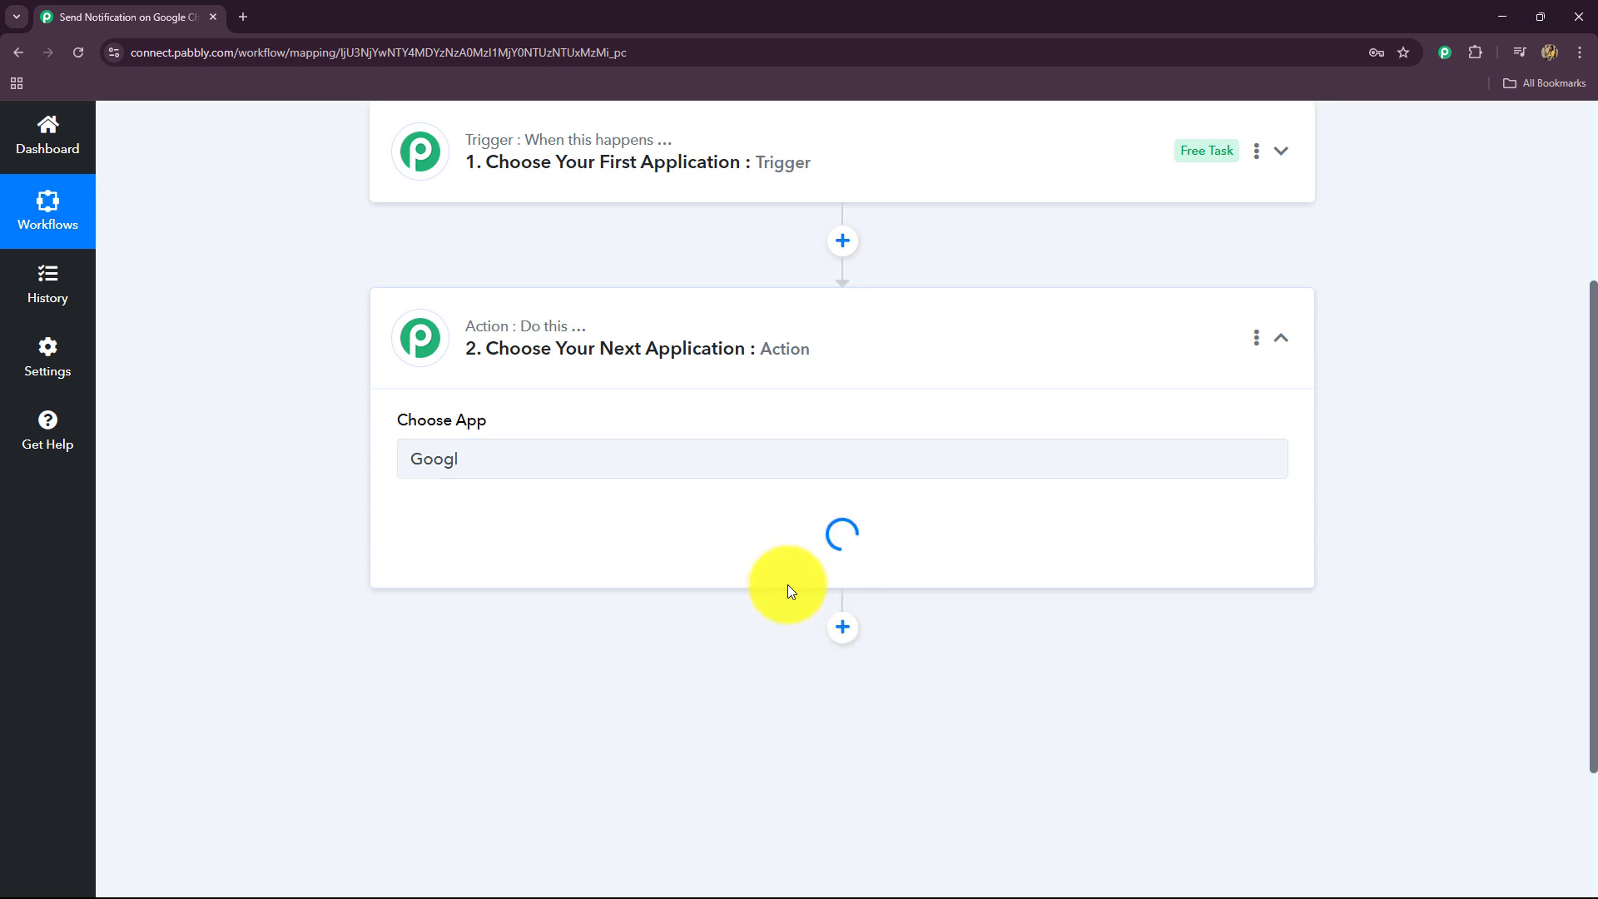
pyautogui.click(459, 551)
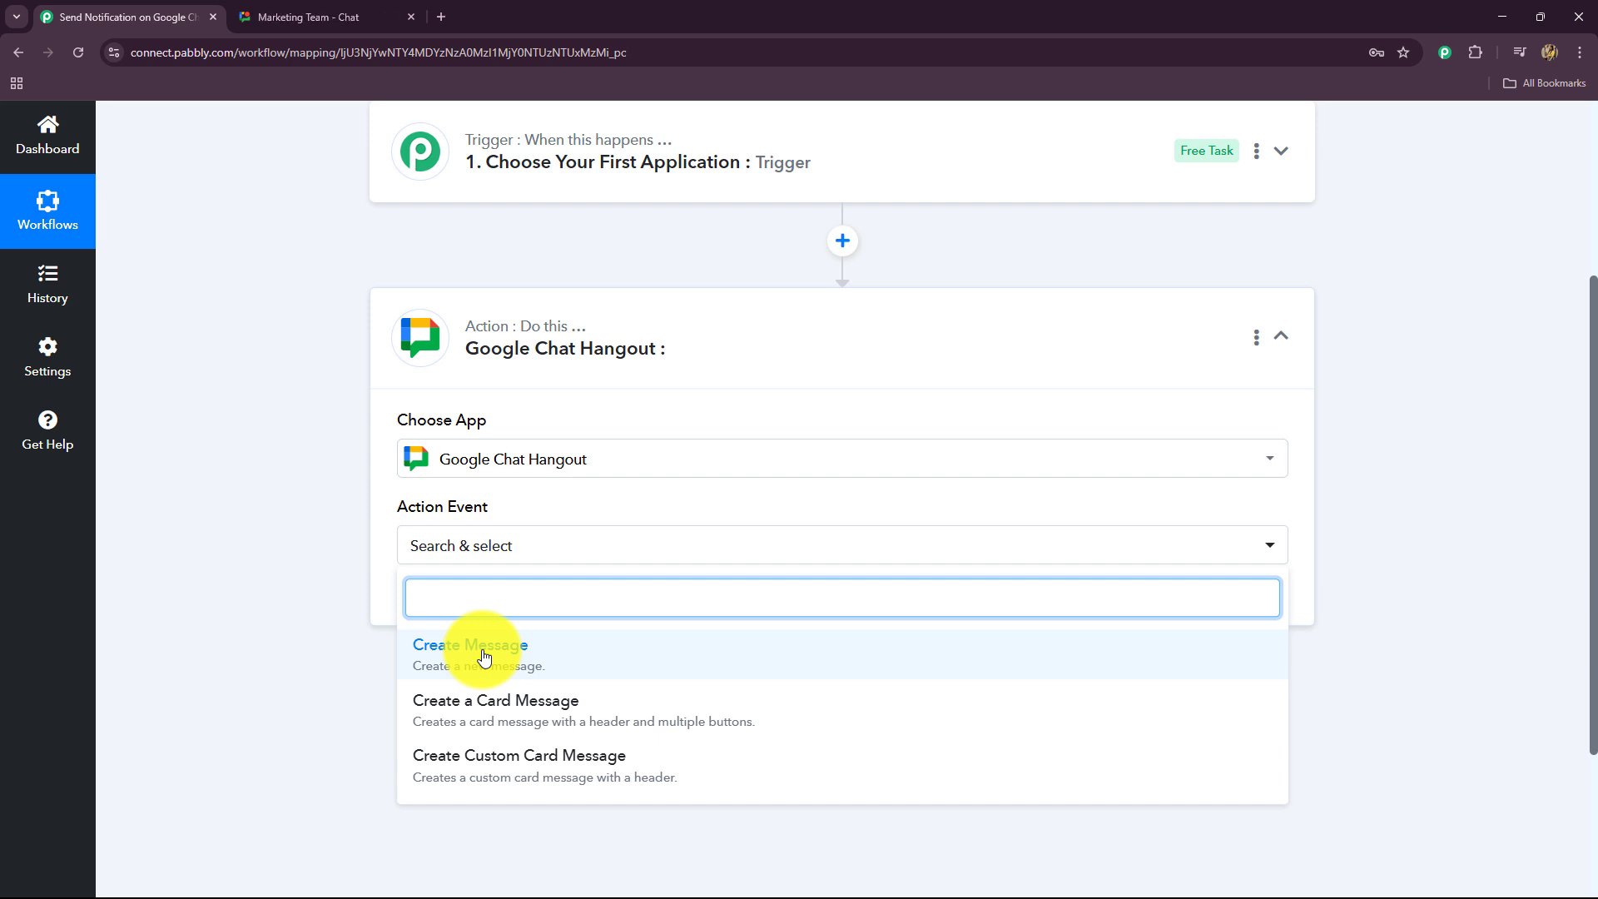
pyautogui.click(485, 657)
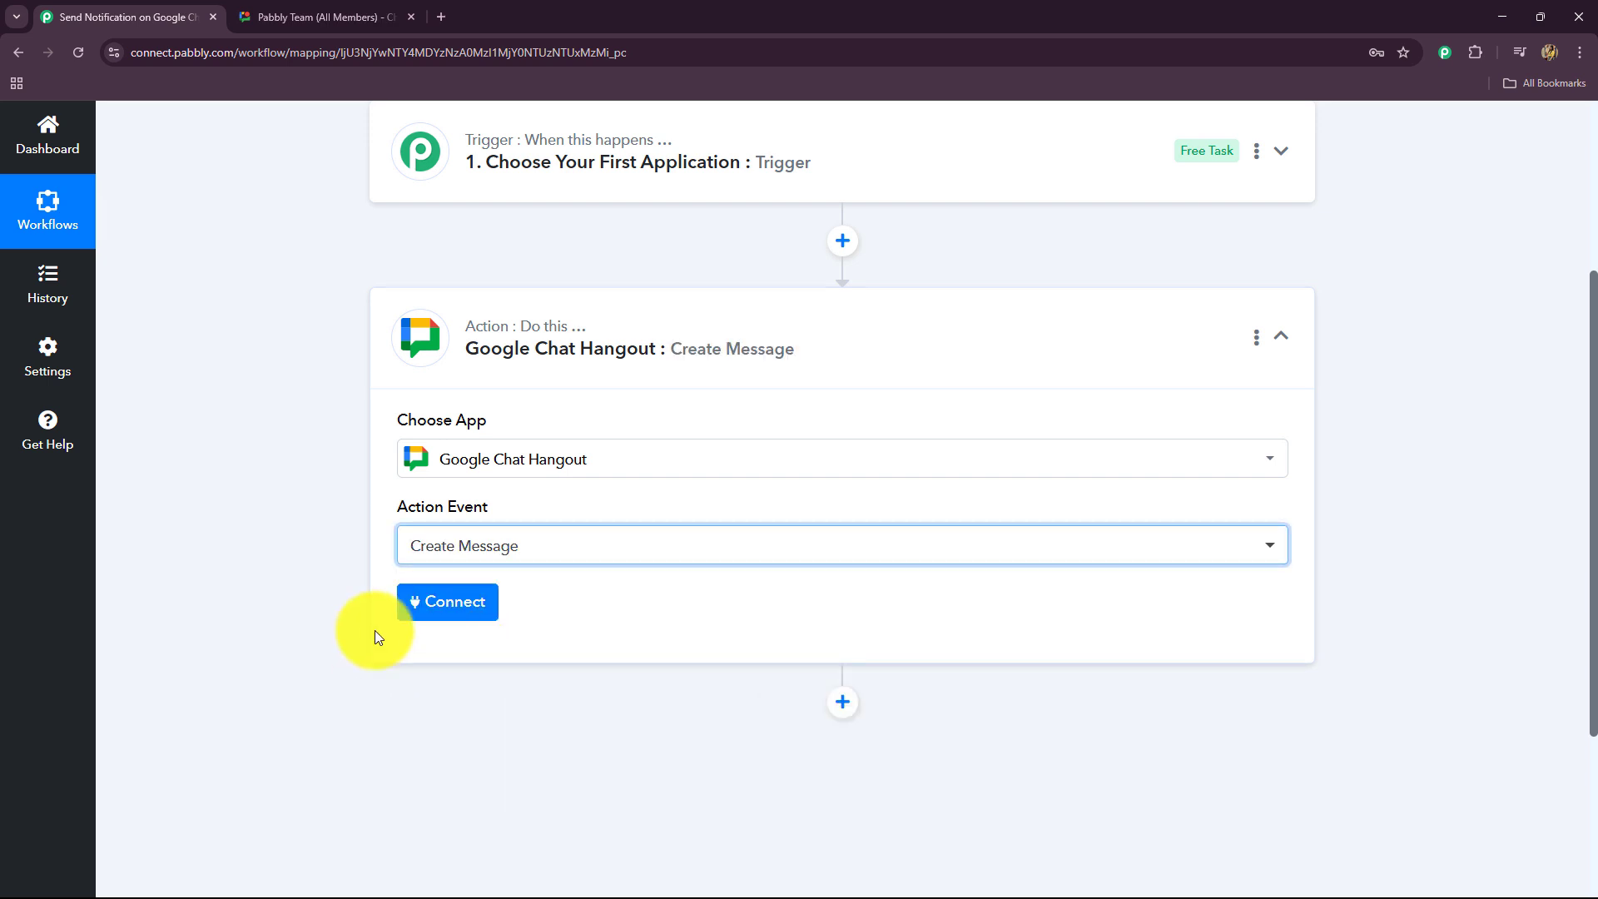
pyautogui.click(442, 600)
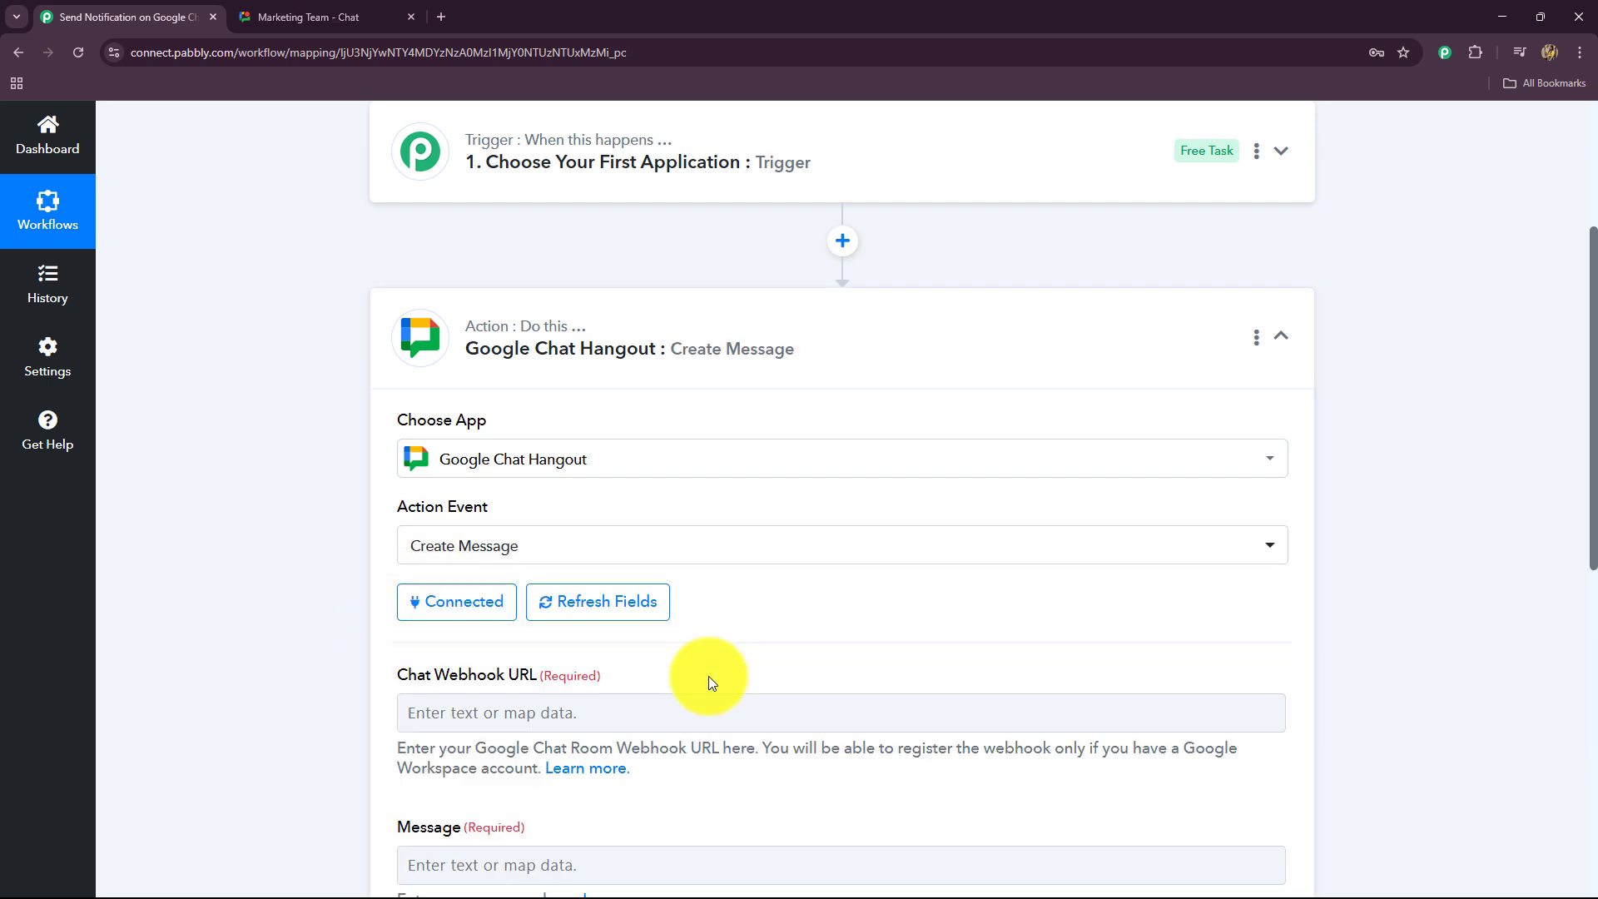
pyautogui.scroll(-3, 407, 582)
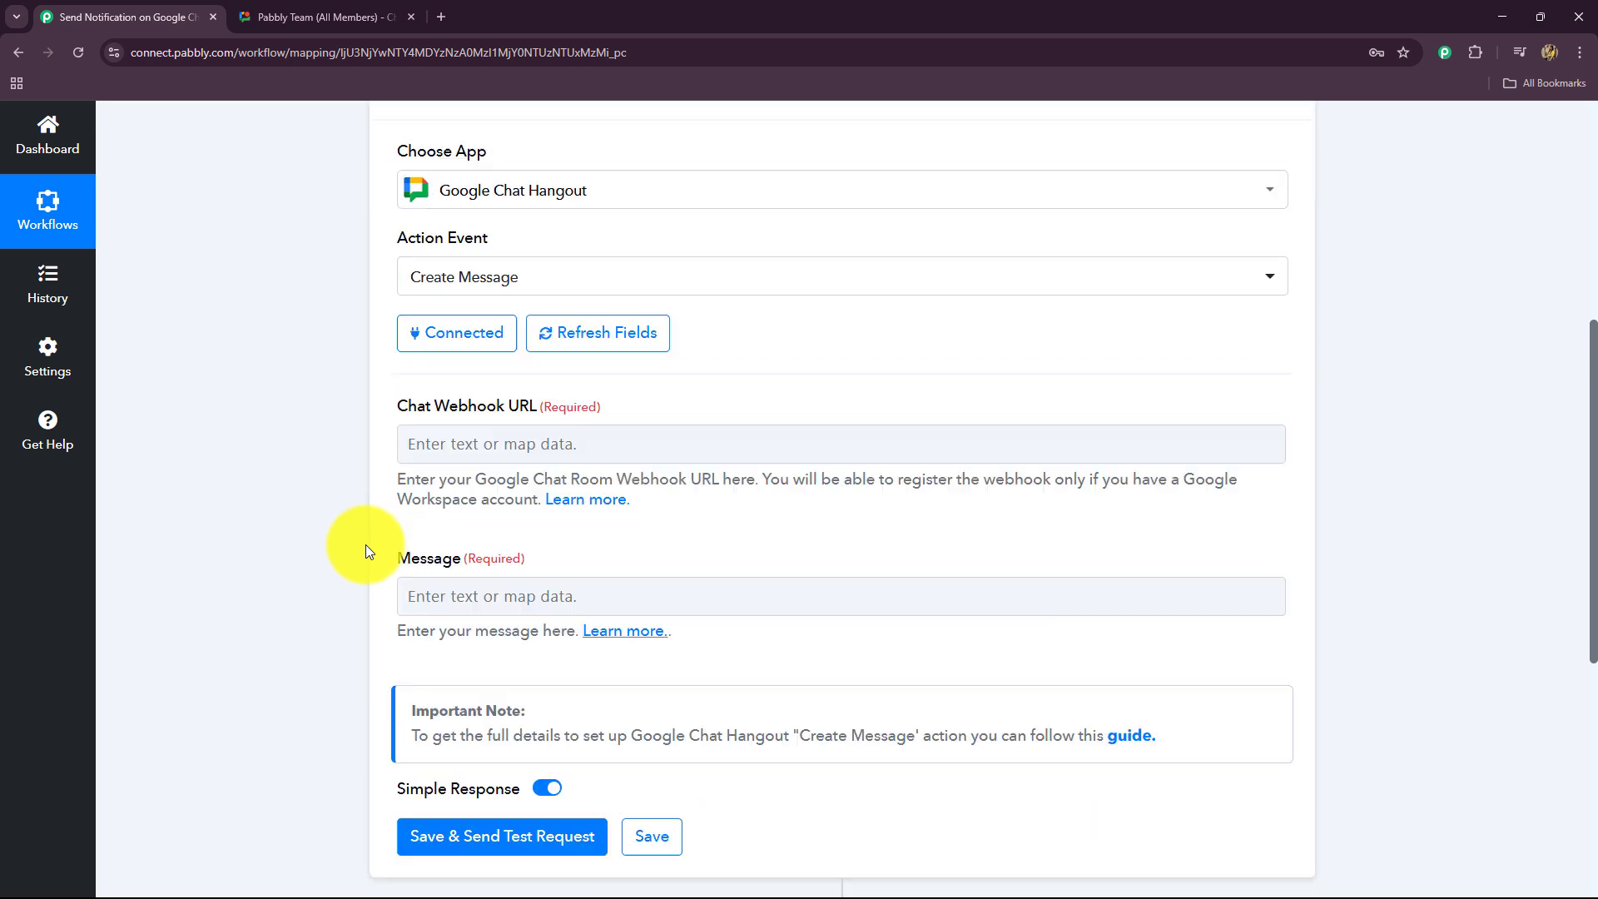
pyautogui.scroll(-1, 366, 544)
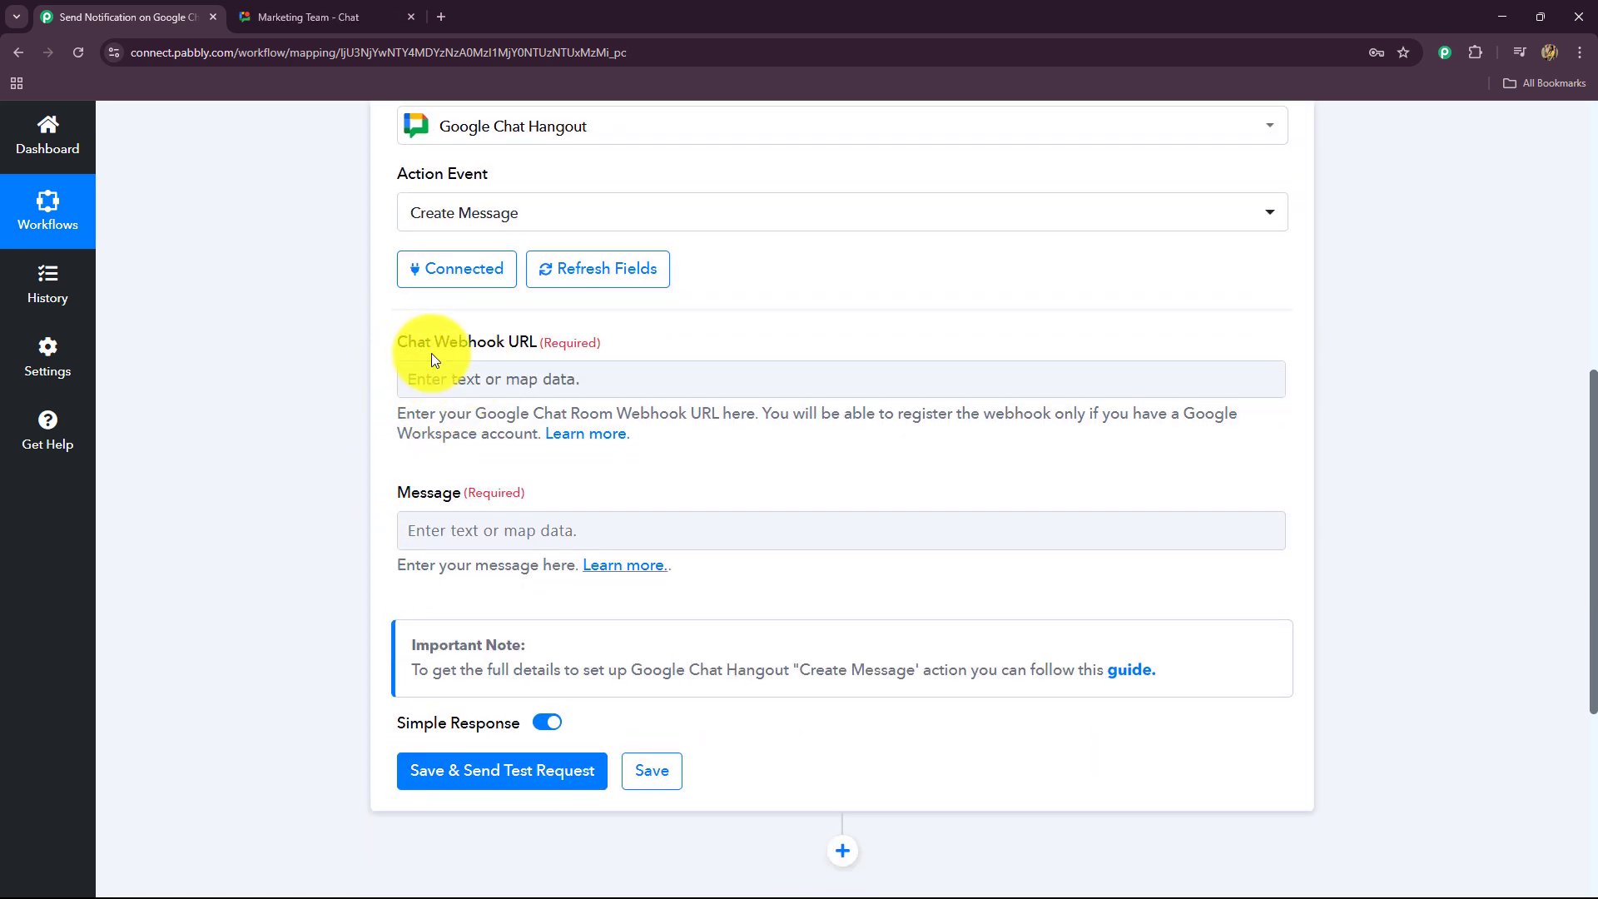
# - Copy the Avatar URL link from the Pabbly webhook guide, then go to the Marketing Team space
pyautogui.click(576, 435)
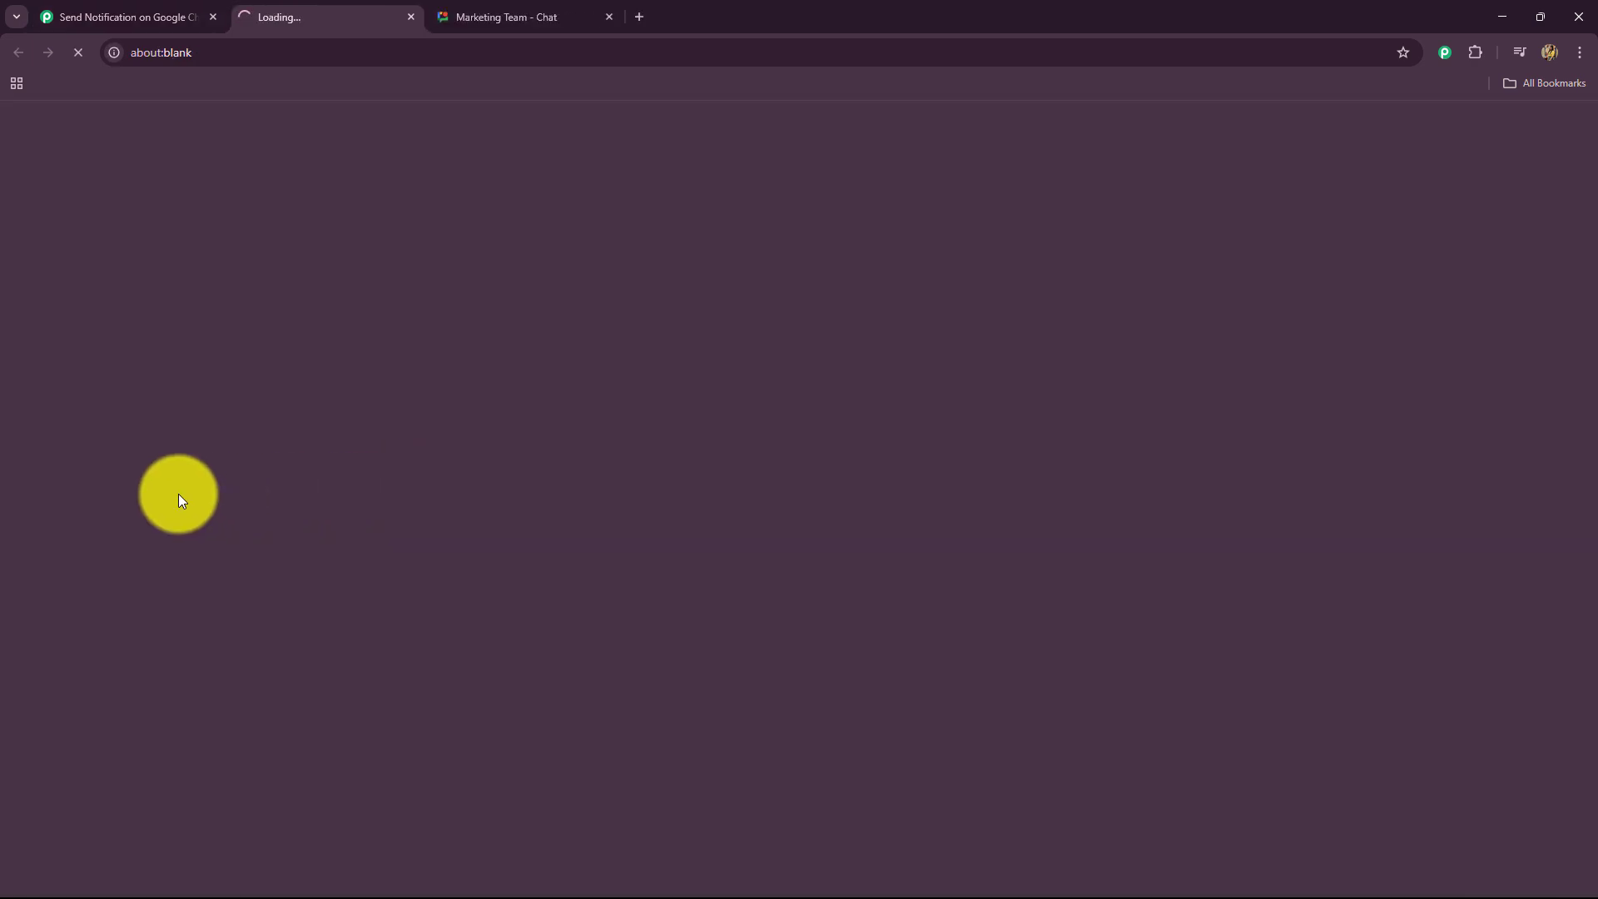
pyautogui.scroll(2, 291, 483)
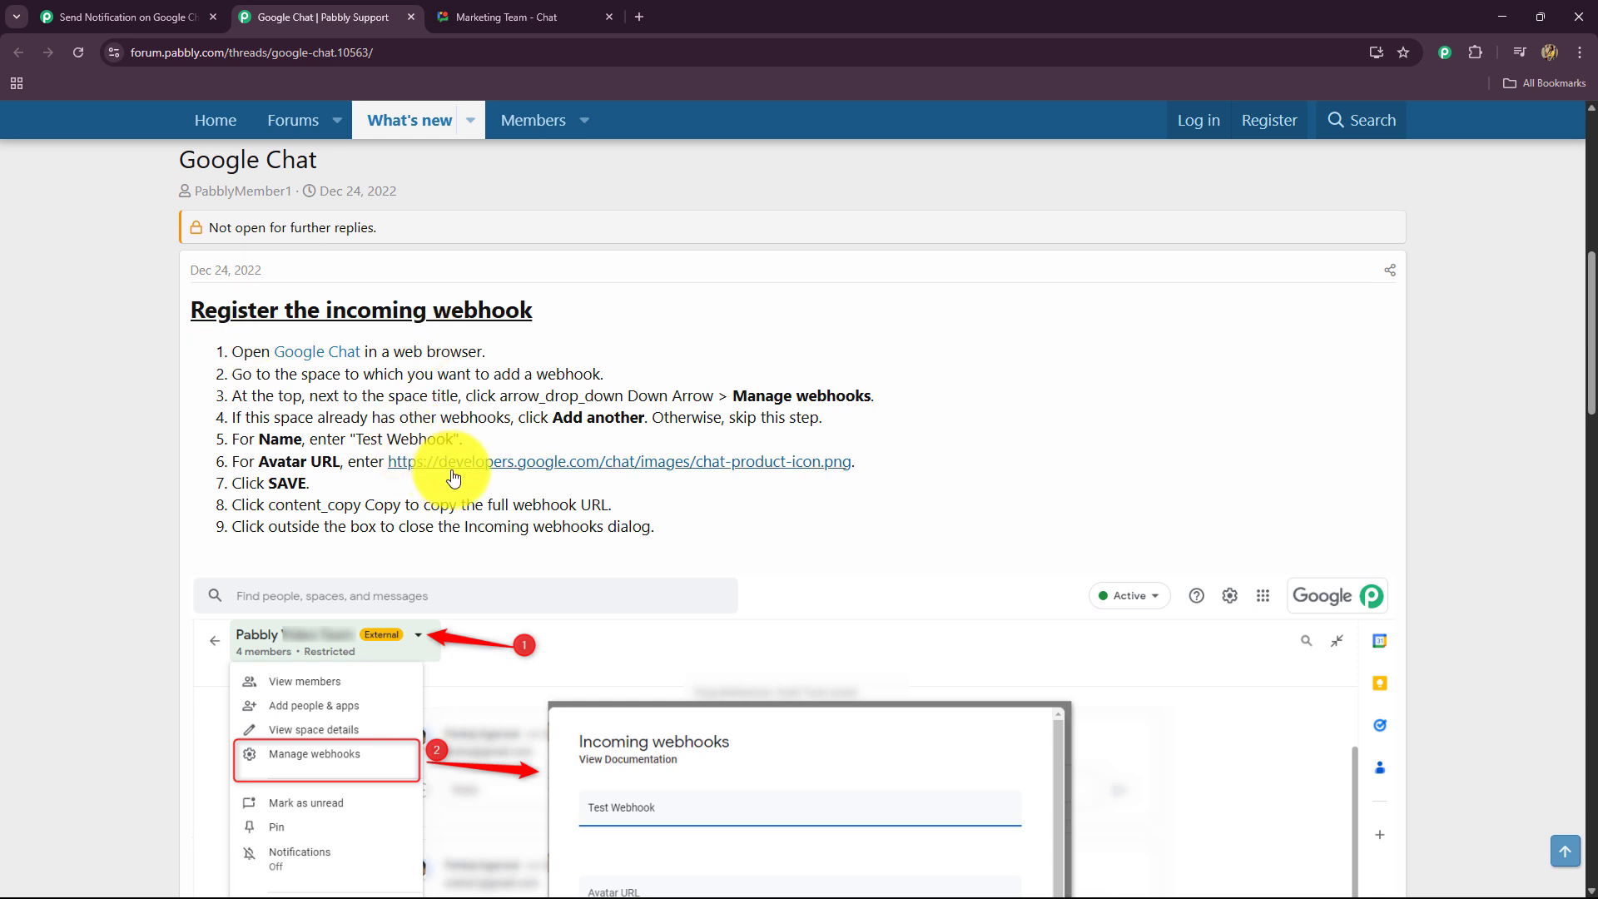
pyautogui.rightClick(573, 463)
pyautogui.click(607, 614)
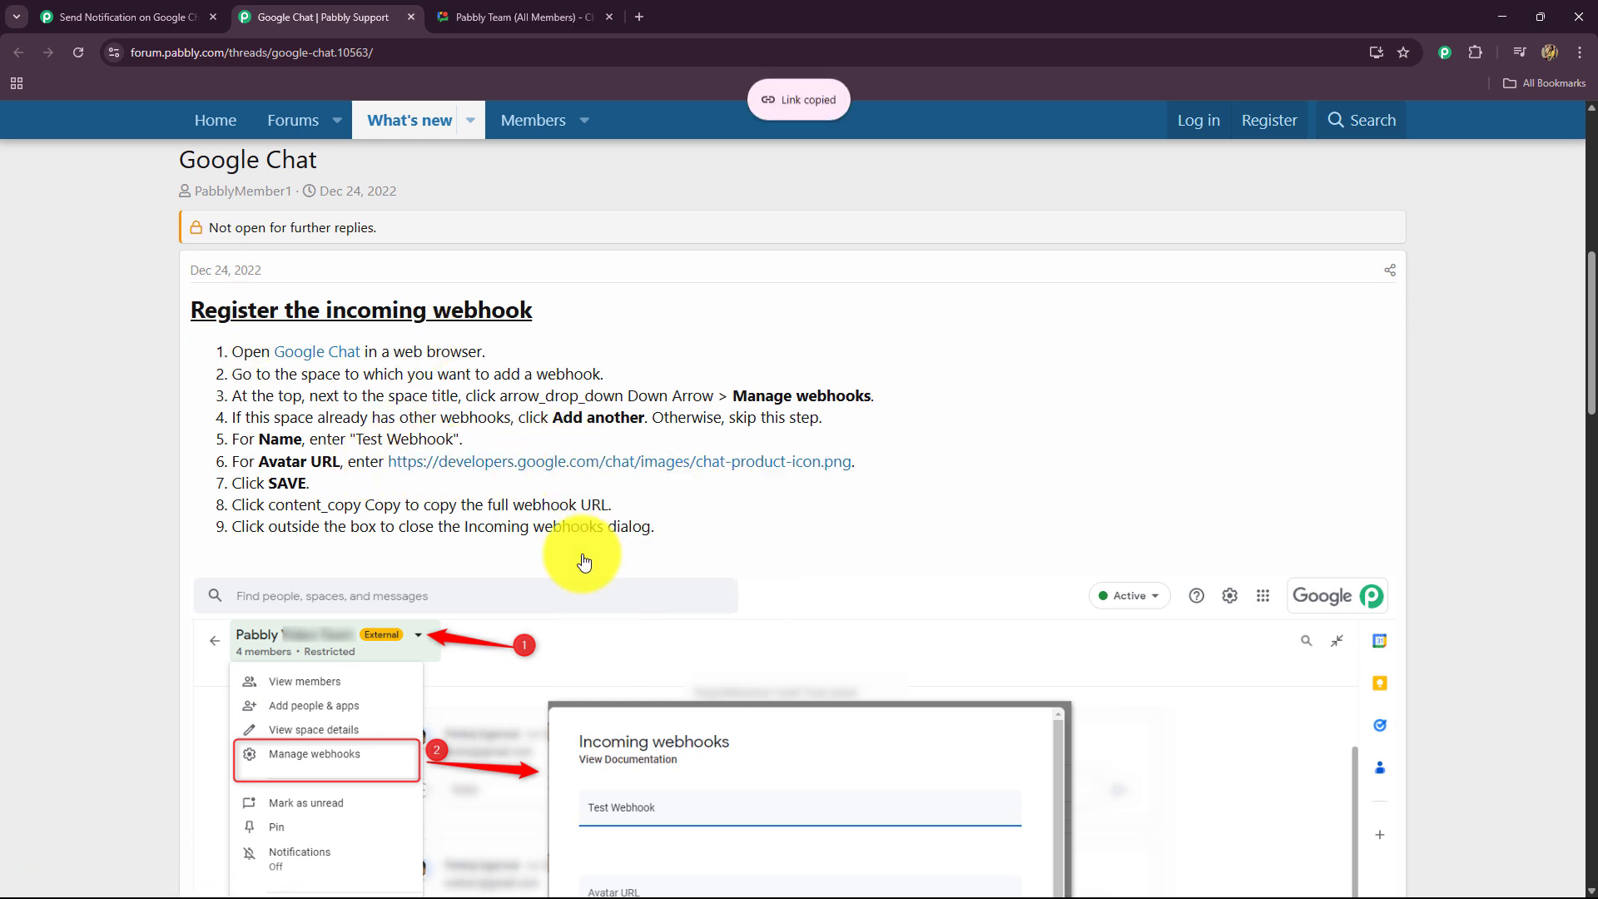
pyautogui.click(492, 20)
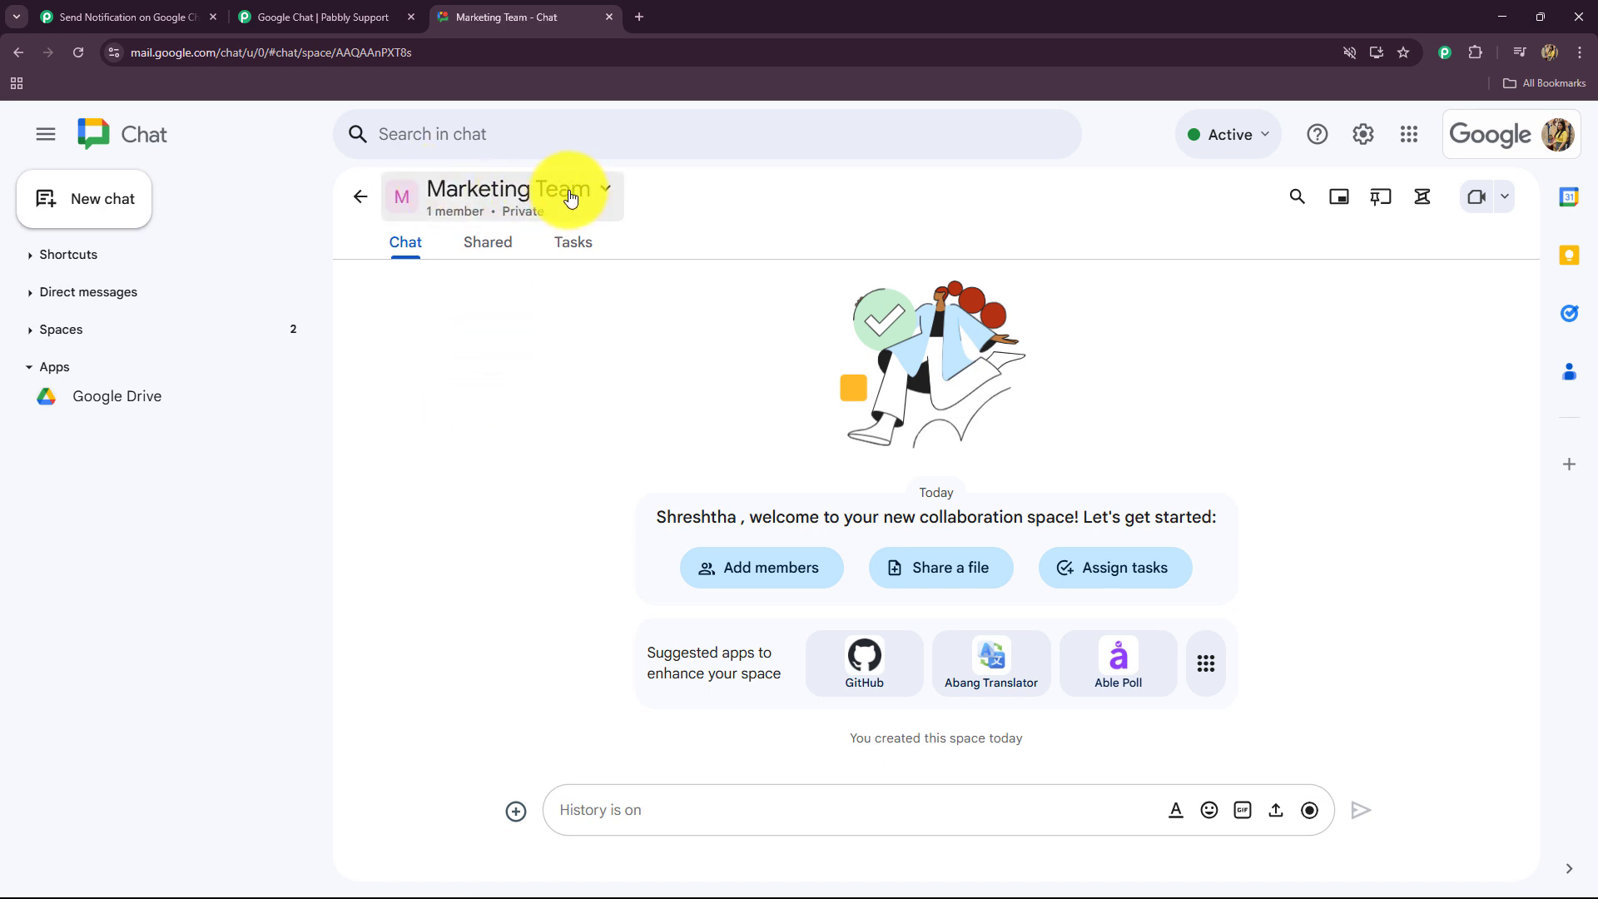
# - Add a 'New Message' webhook with the pasted avatar URL to Marketing Team and copy its link
pyautogui.click(570, 196)
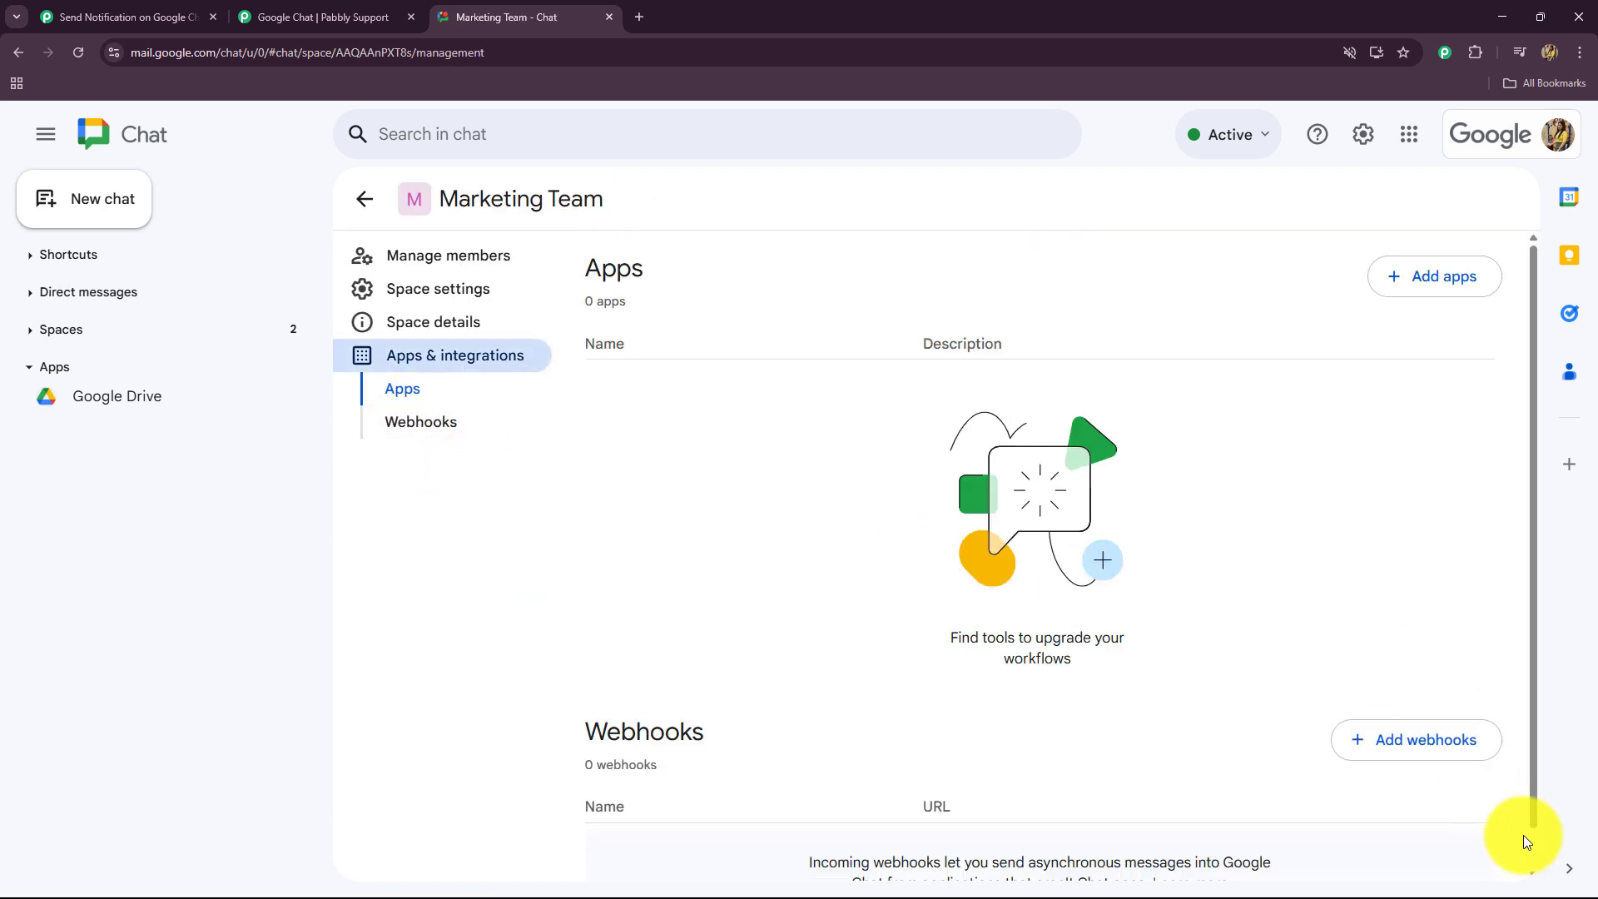
pyautogui.click(1435, 747)
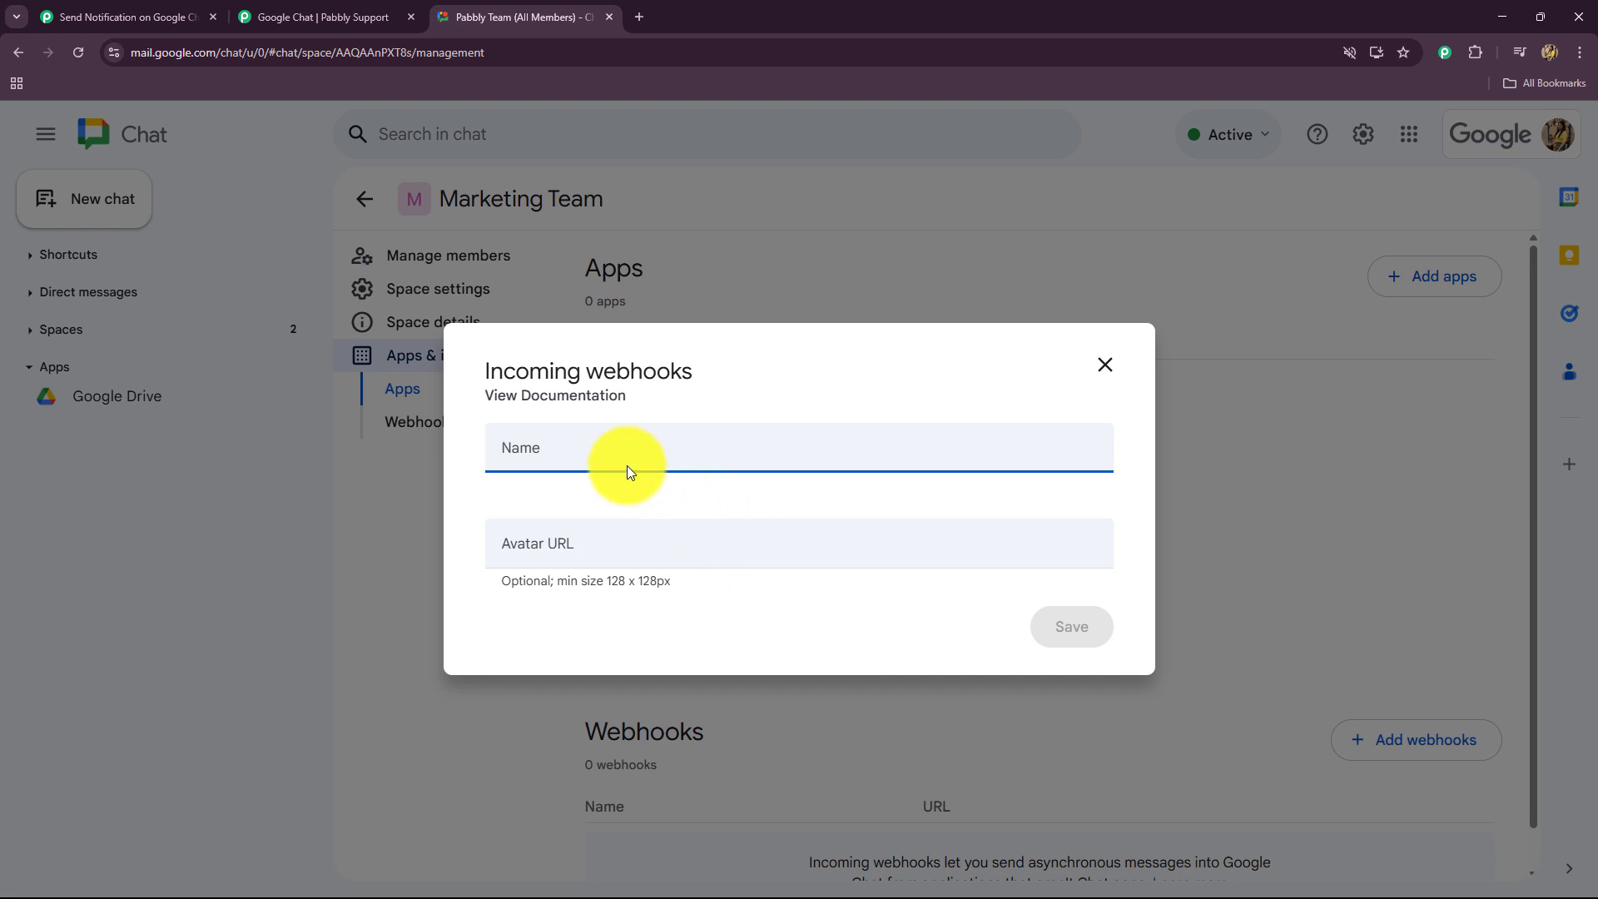
pyautogui.write('Ne')
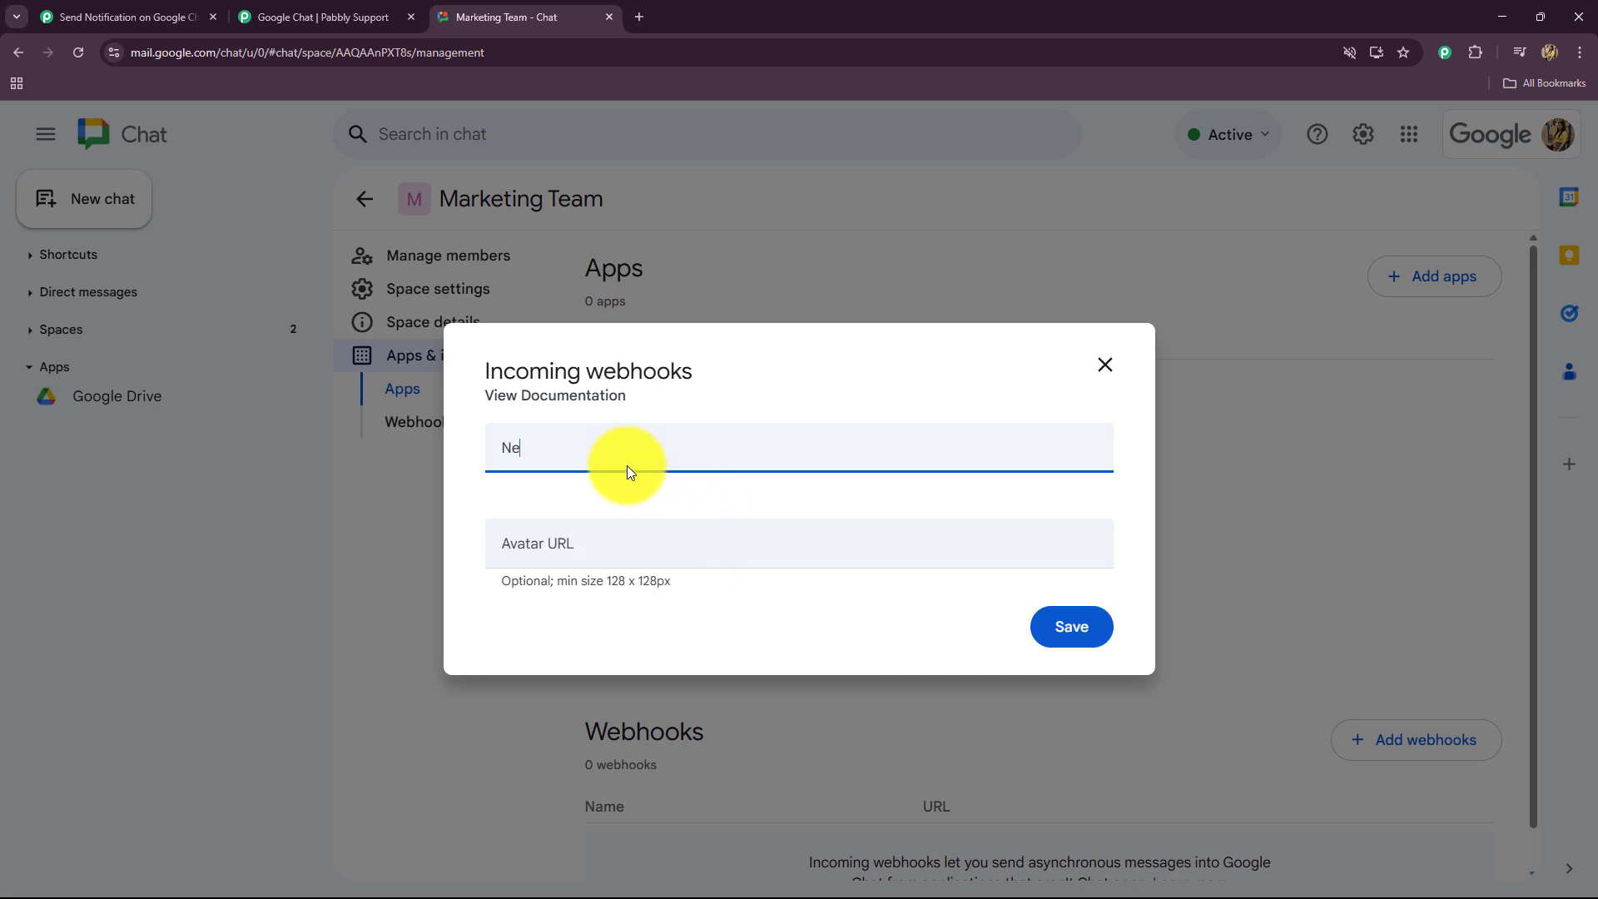
pyautogui.write('w Message')
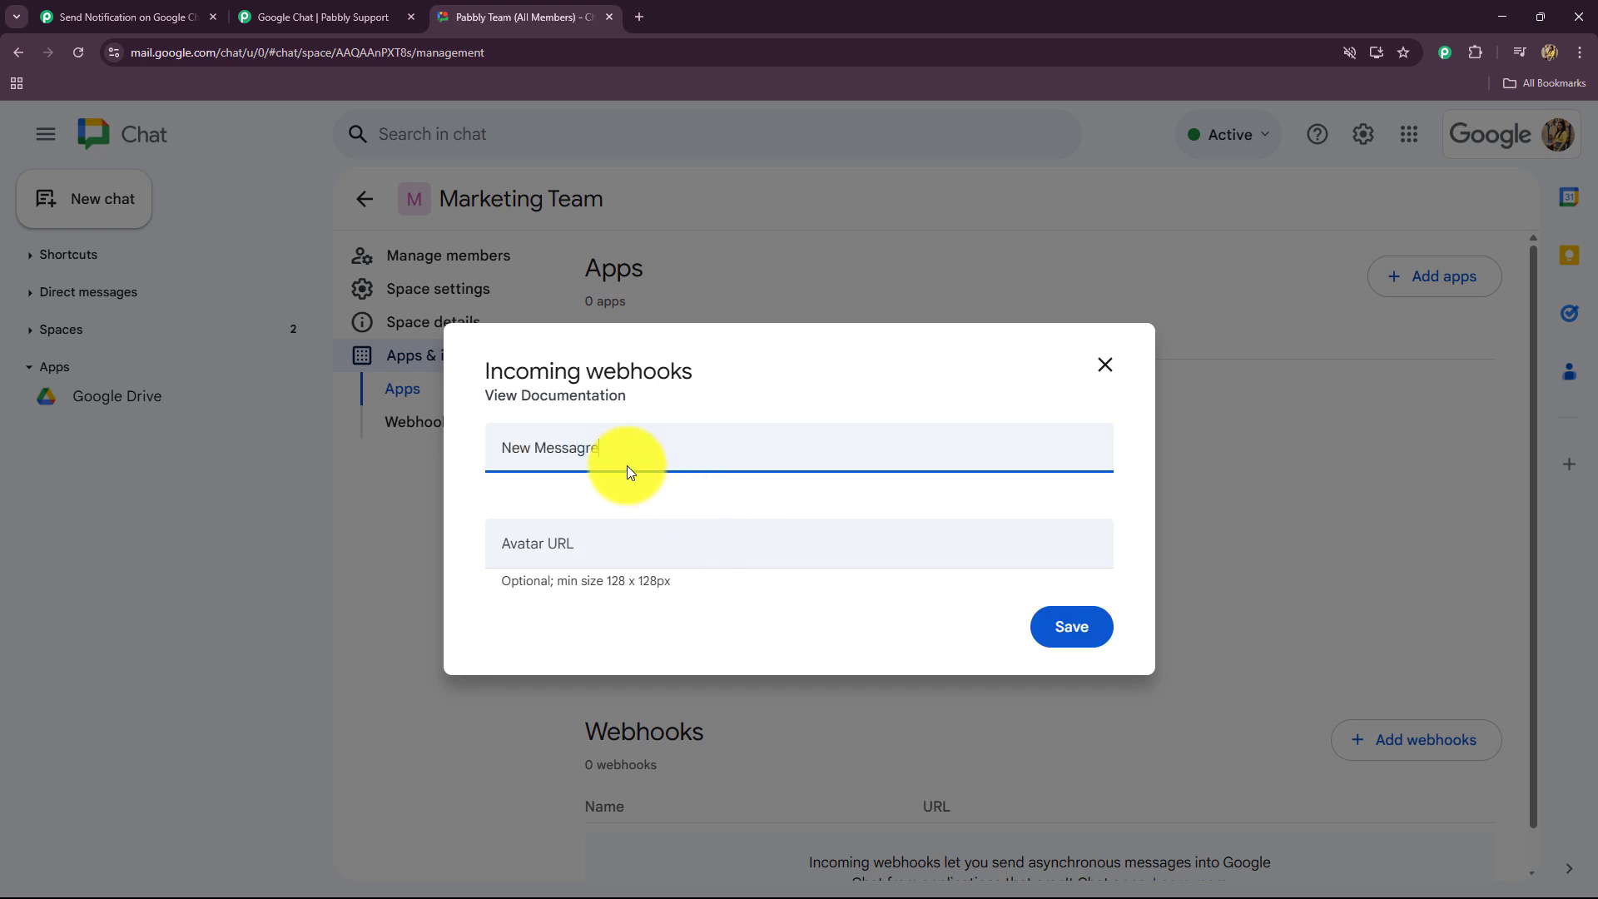
pyautogui.click(575, 553)
pyautogui.hotkey('ctrl', 'v')
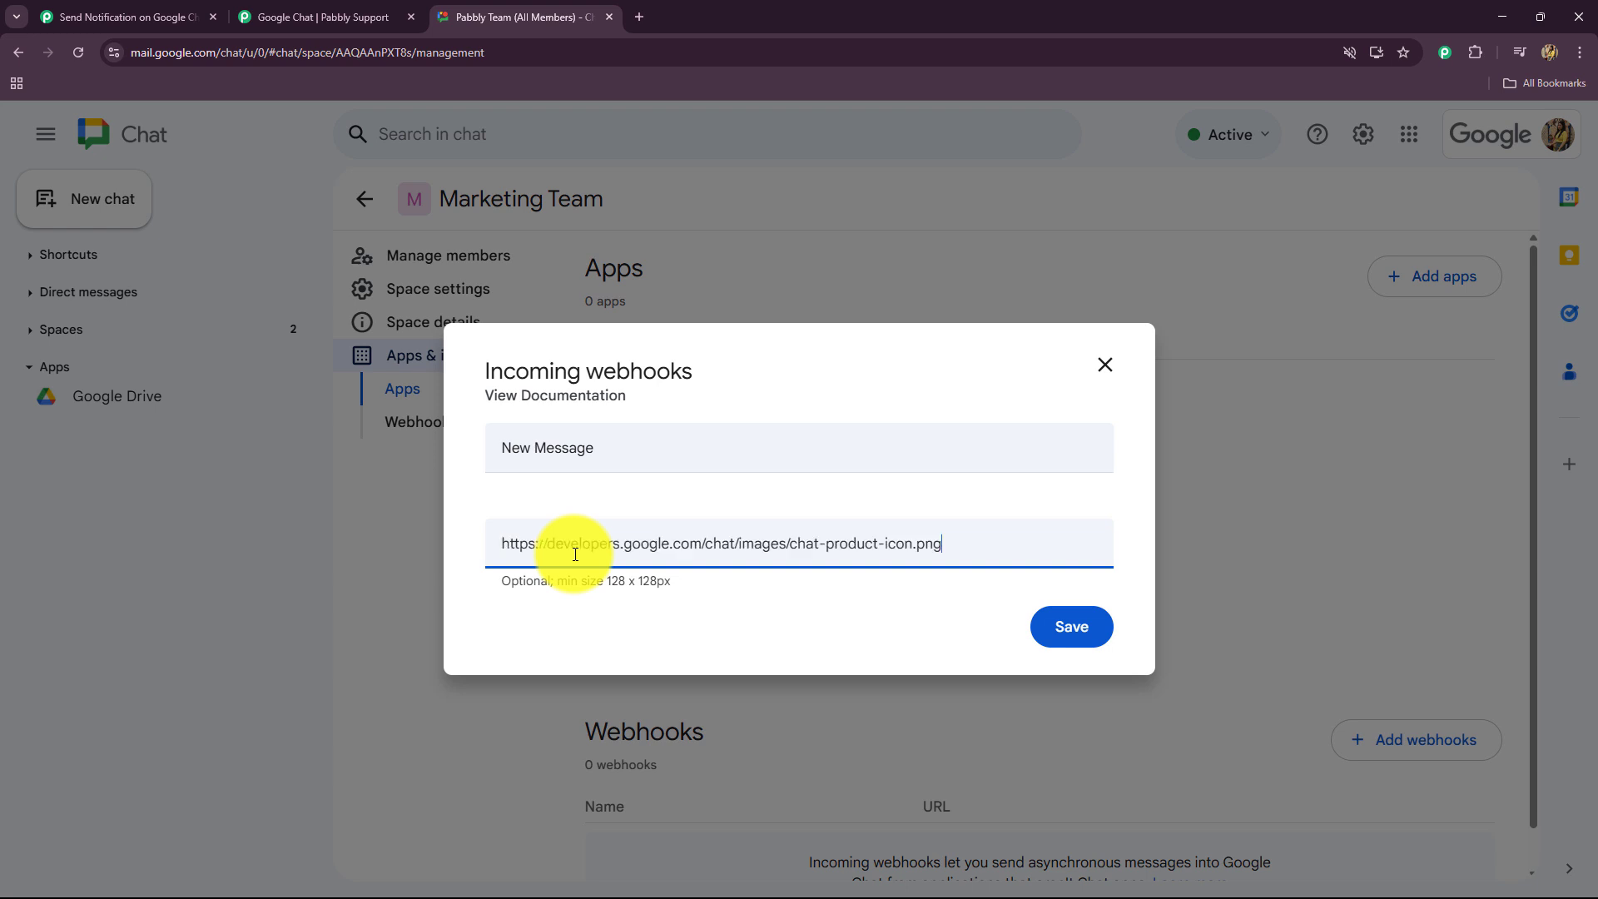
pyautogui.click(1070, 634)
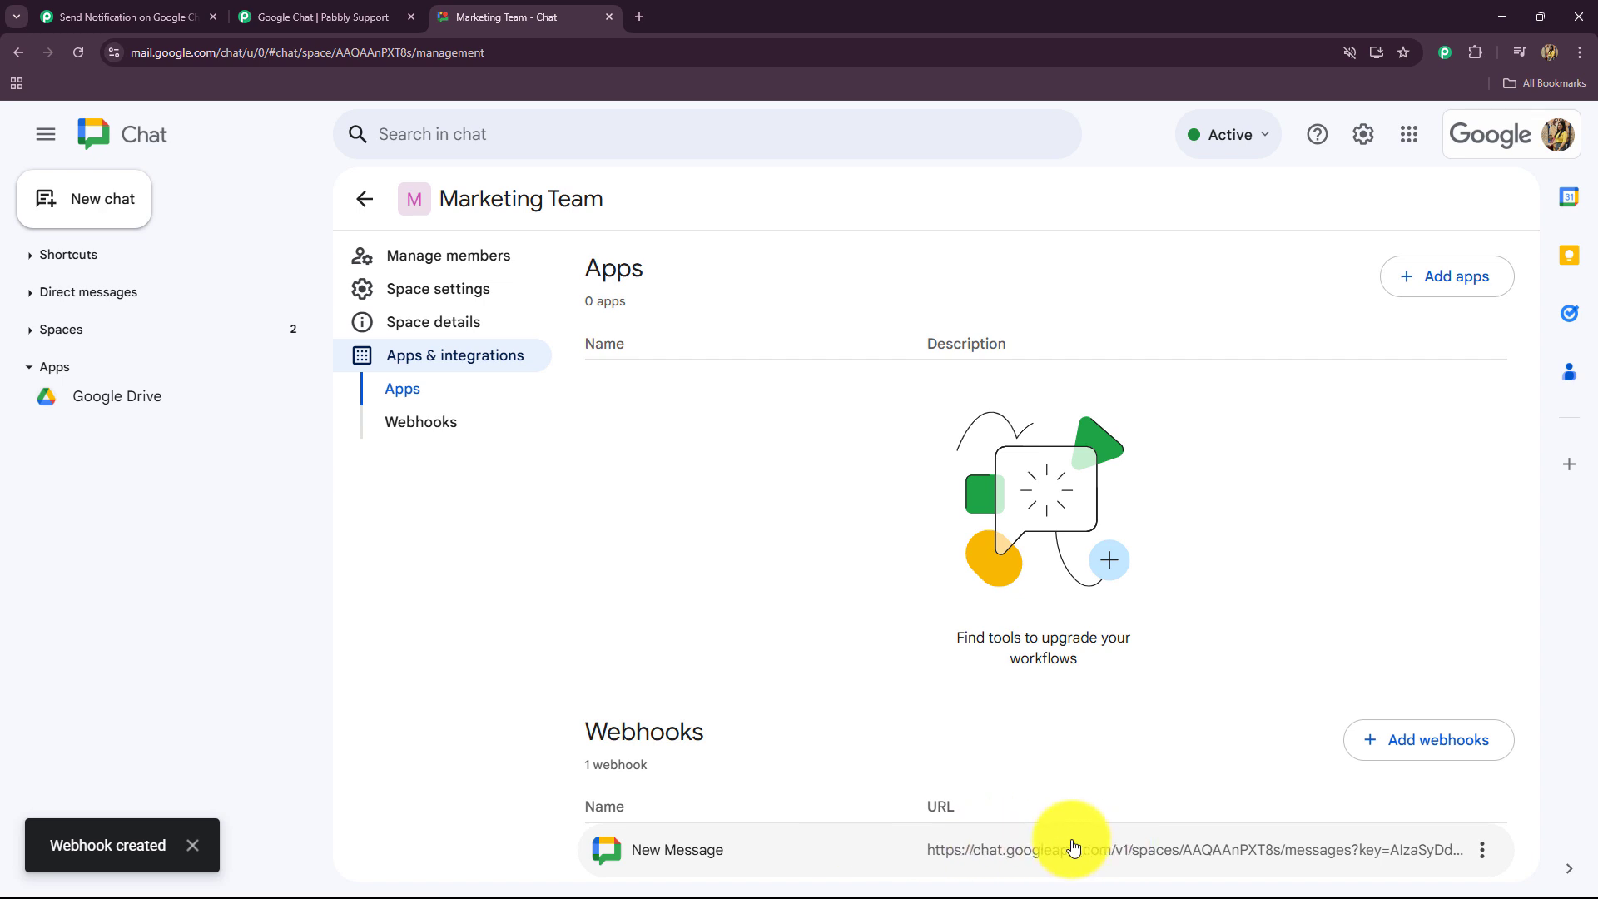
pyautogui.click(1482, 850)
pyautogui.click(1442, 759)
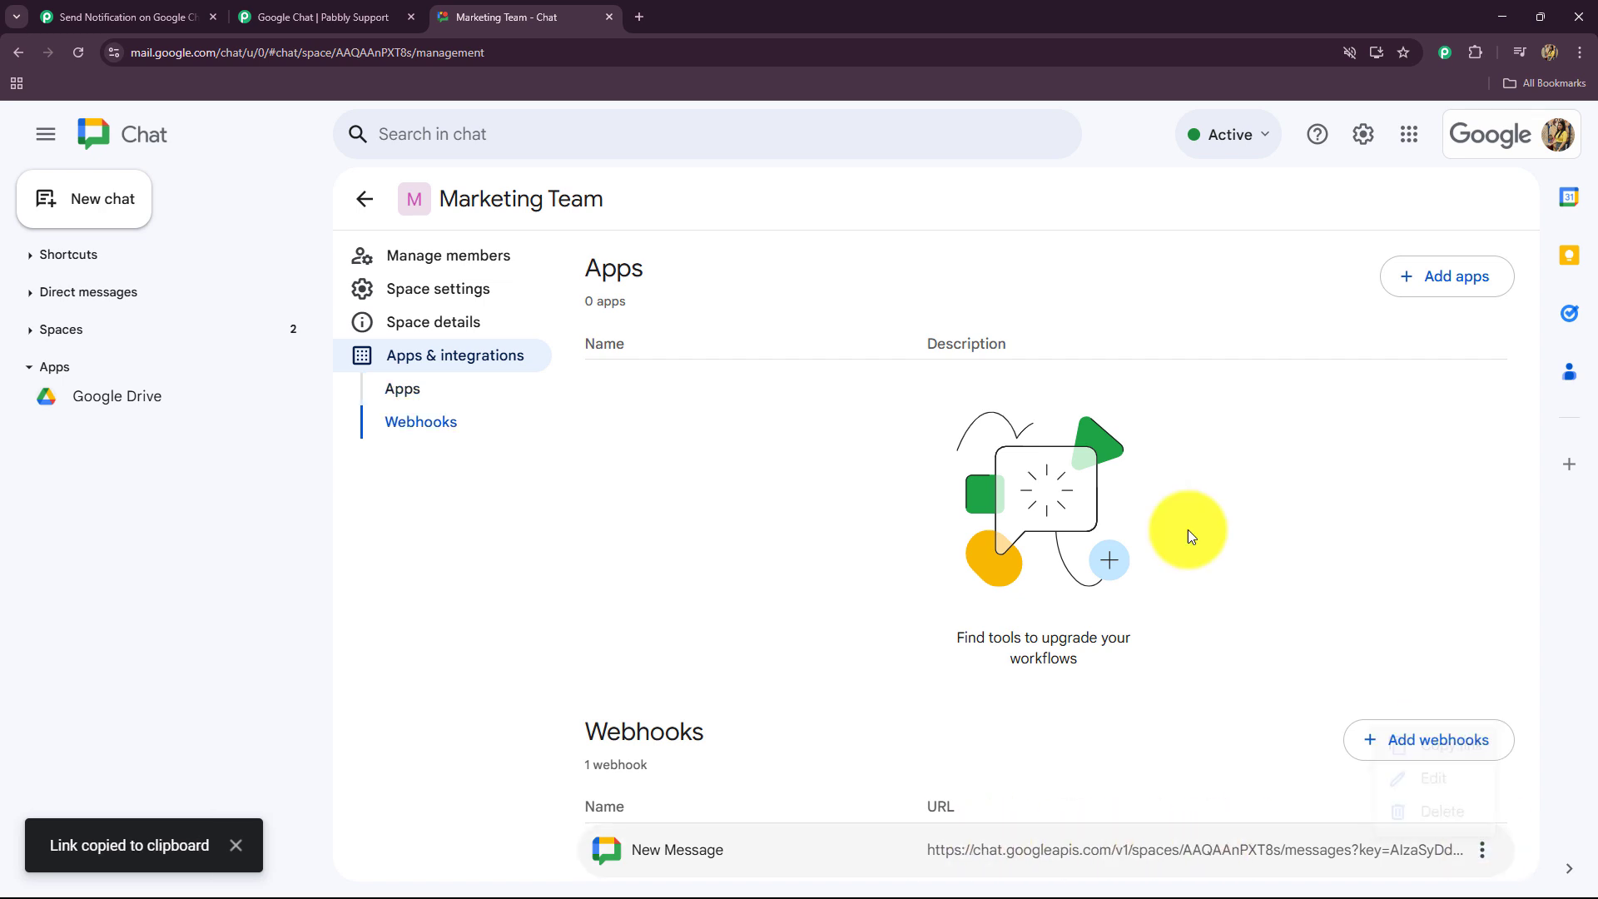
# - Paste the copied Google Chat webhook URL into the Chat Webhook URL field
pyautogui.click(164, 13)
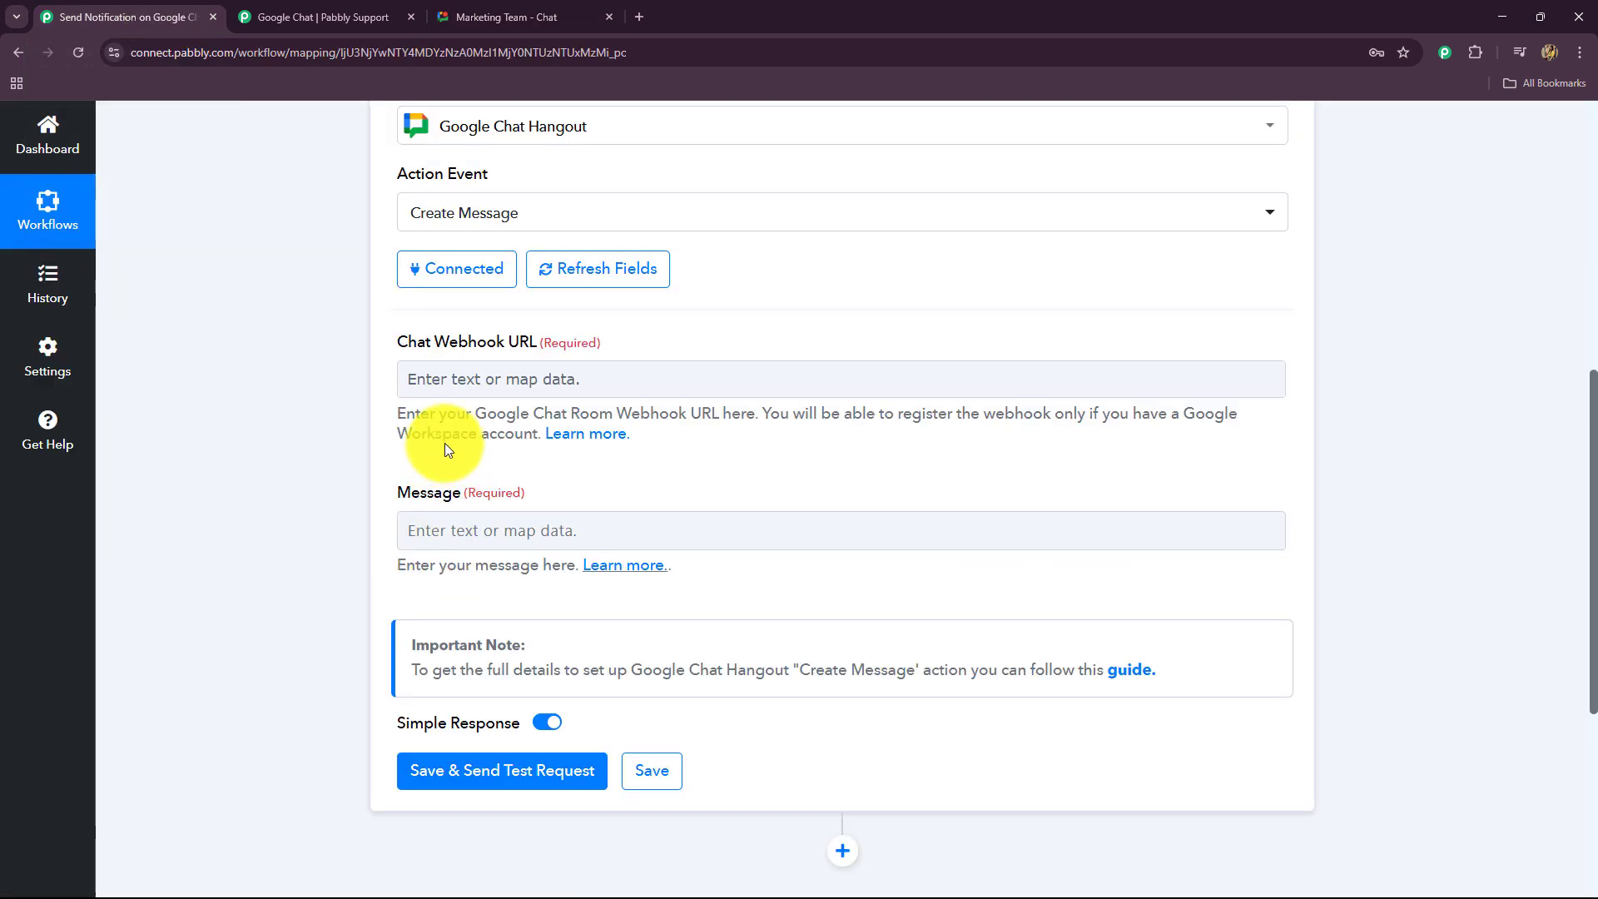
pyautogui.click(403, 379)
pyautogui.hotkey('ctrl', 'v')
pyautogui.click(332, 388)
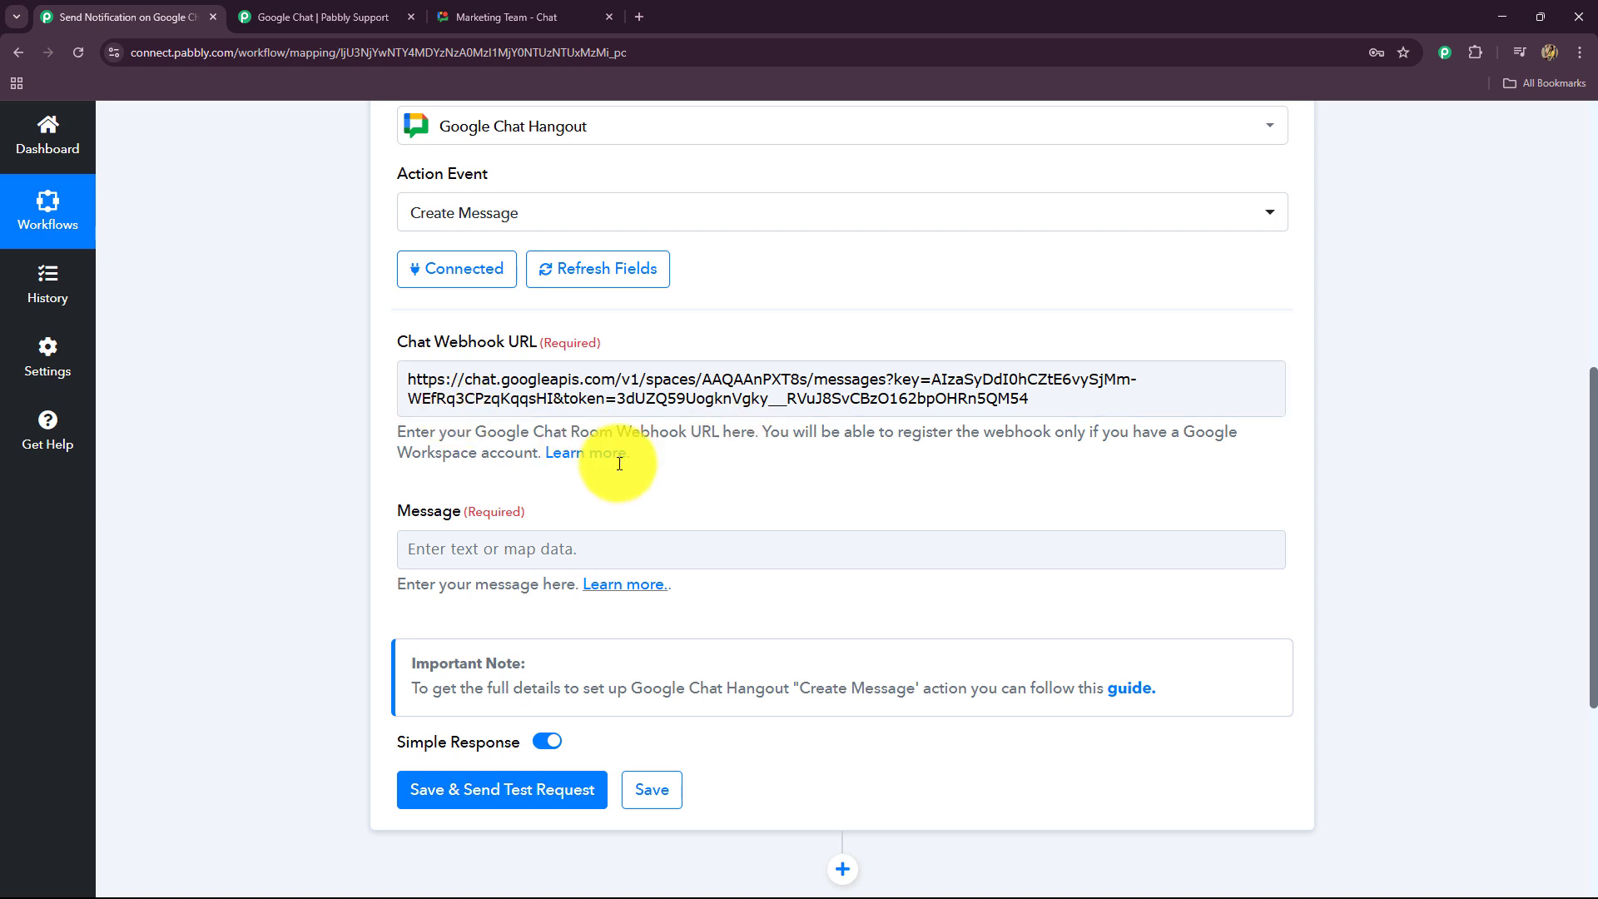
# - Enter the message 'New Message!' and save the action step
pyautogui.scroll(-2, 399, 516)
pyautogui.click(453, 384)
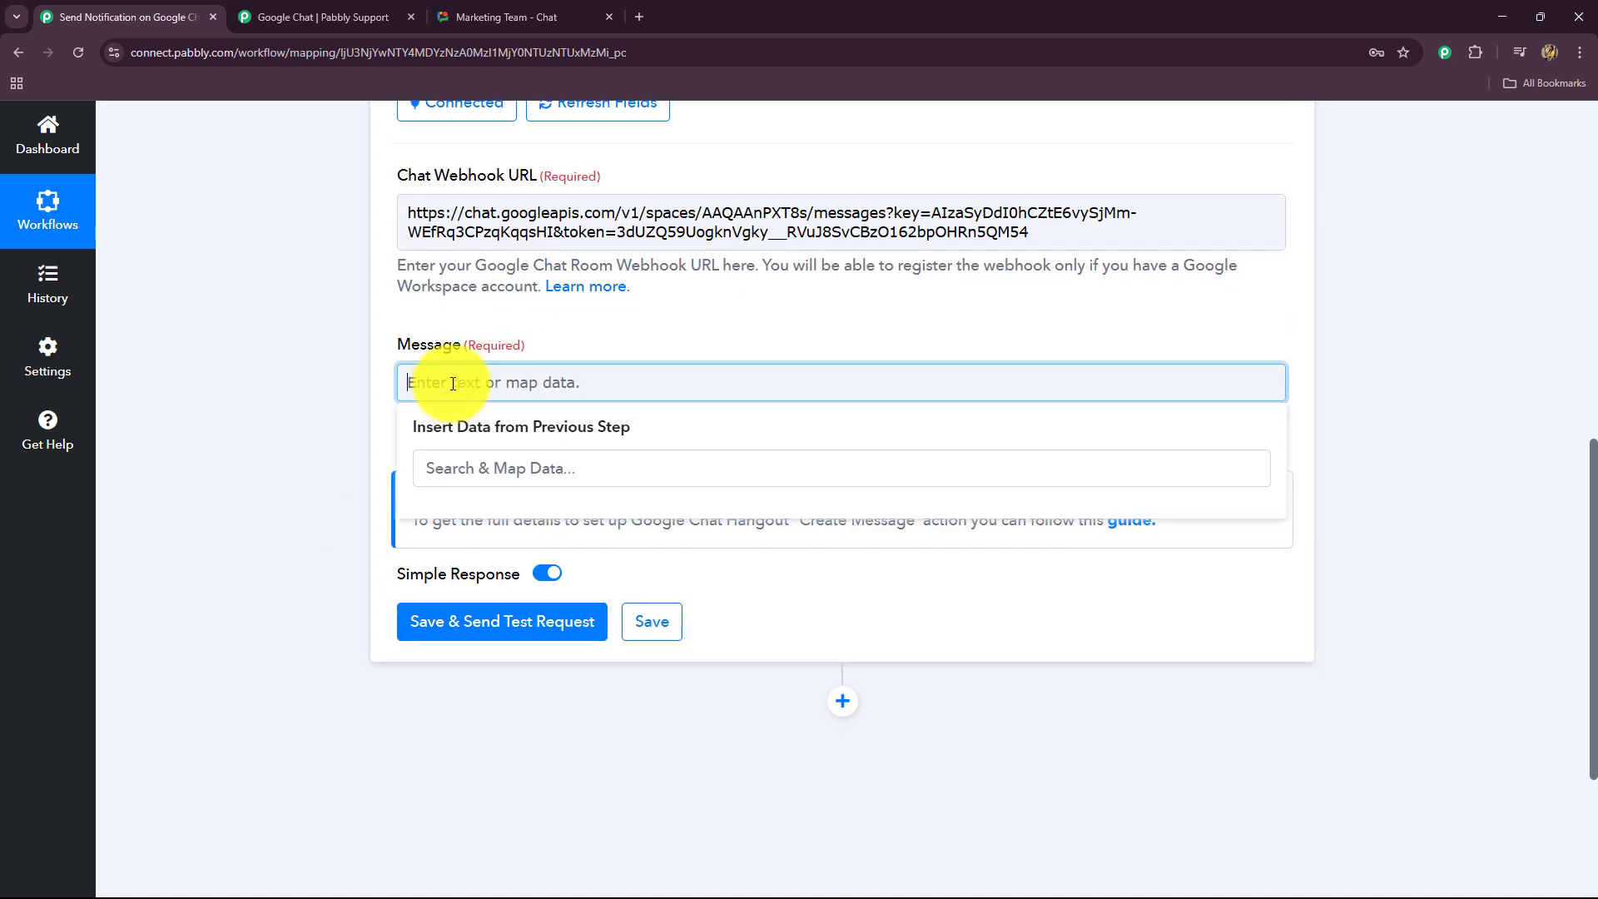
pyautogui.write('New Message!')
pyautogui.click(381, 392)
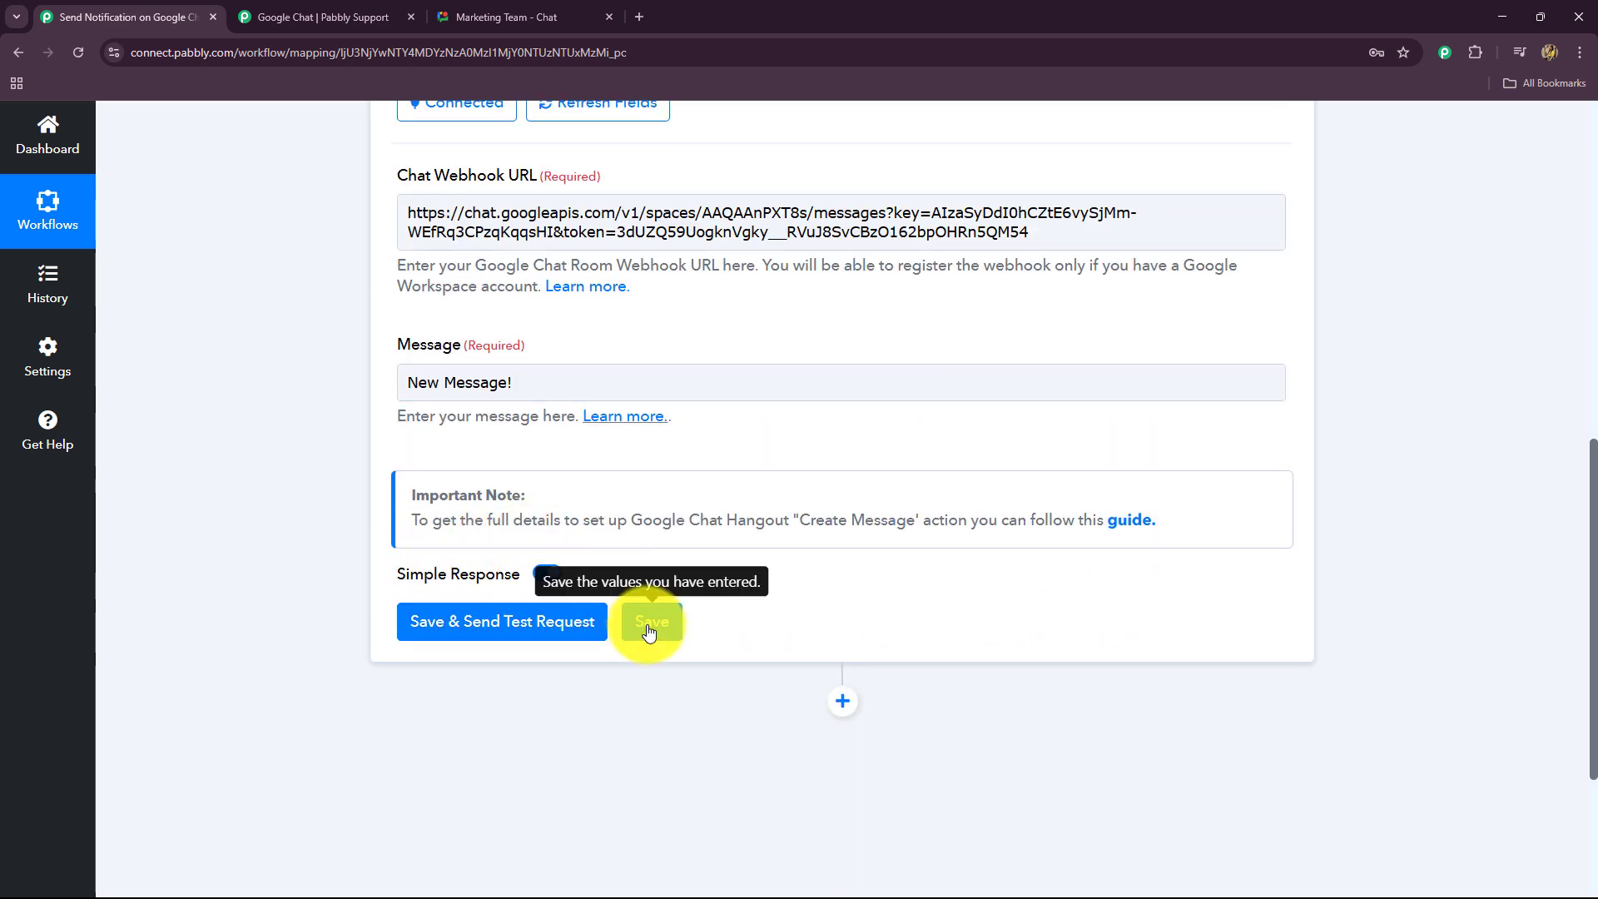
pyautogui.click(649, 633)
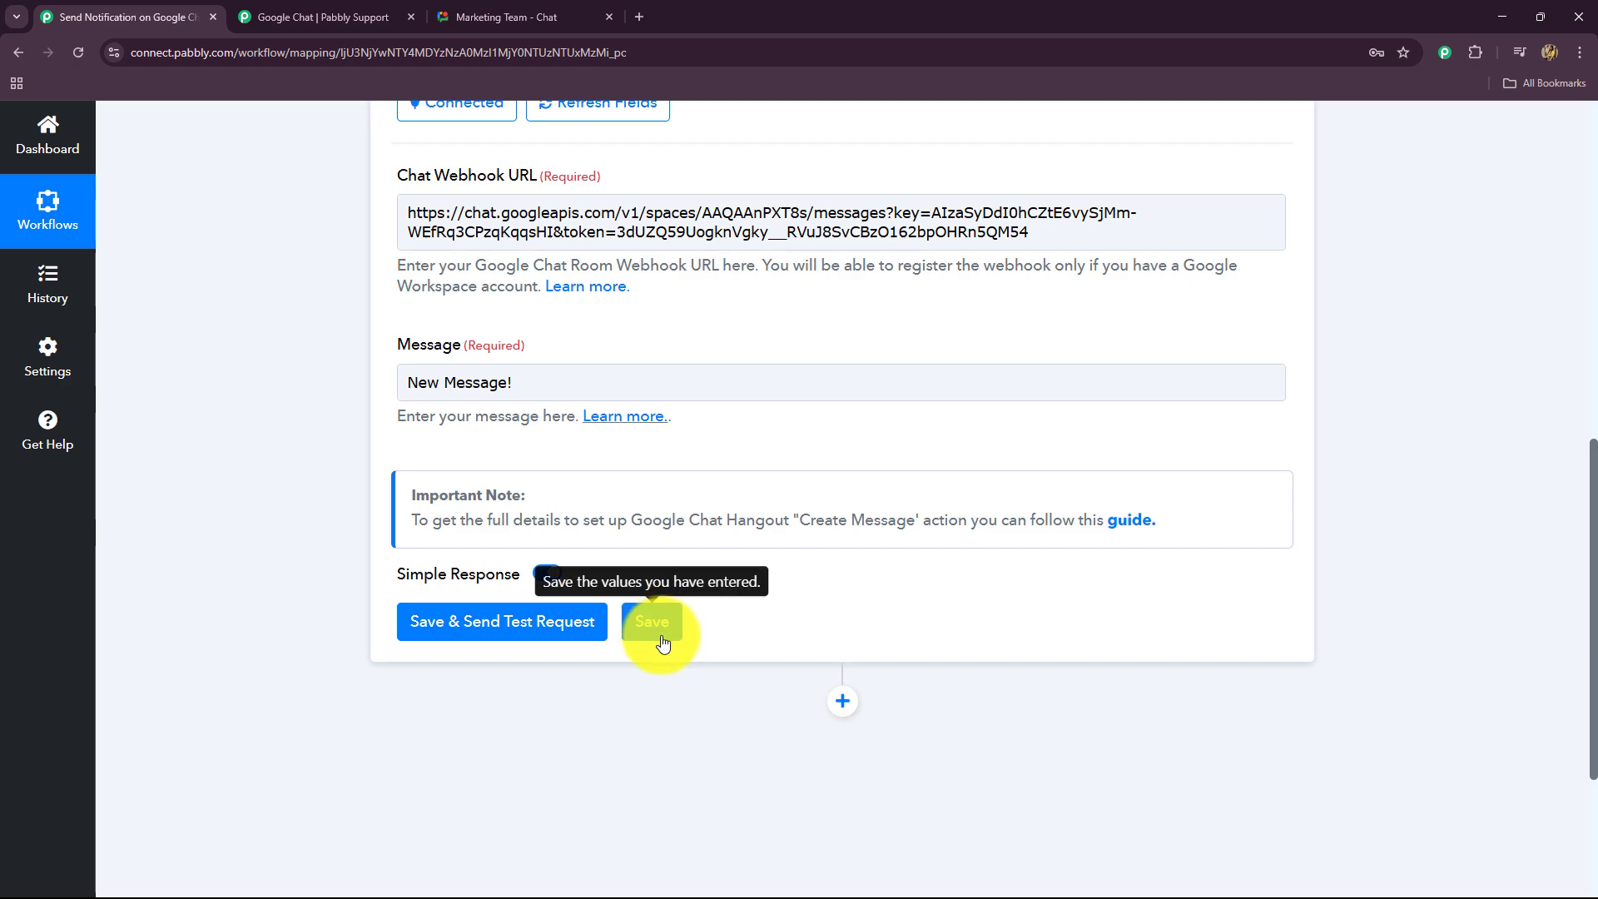
pyautogui.scroll(6, 844, 589)
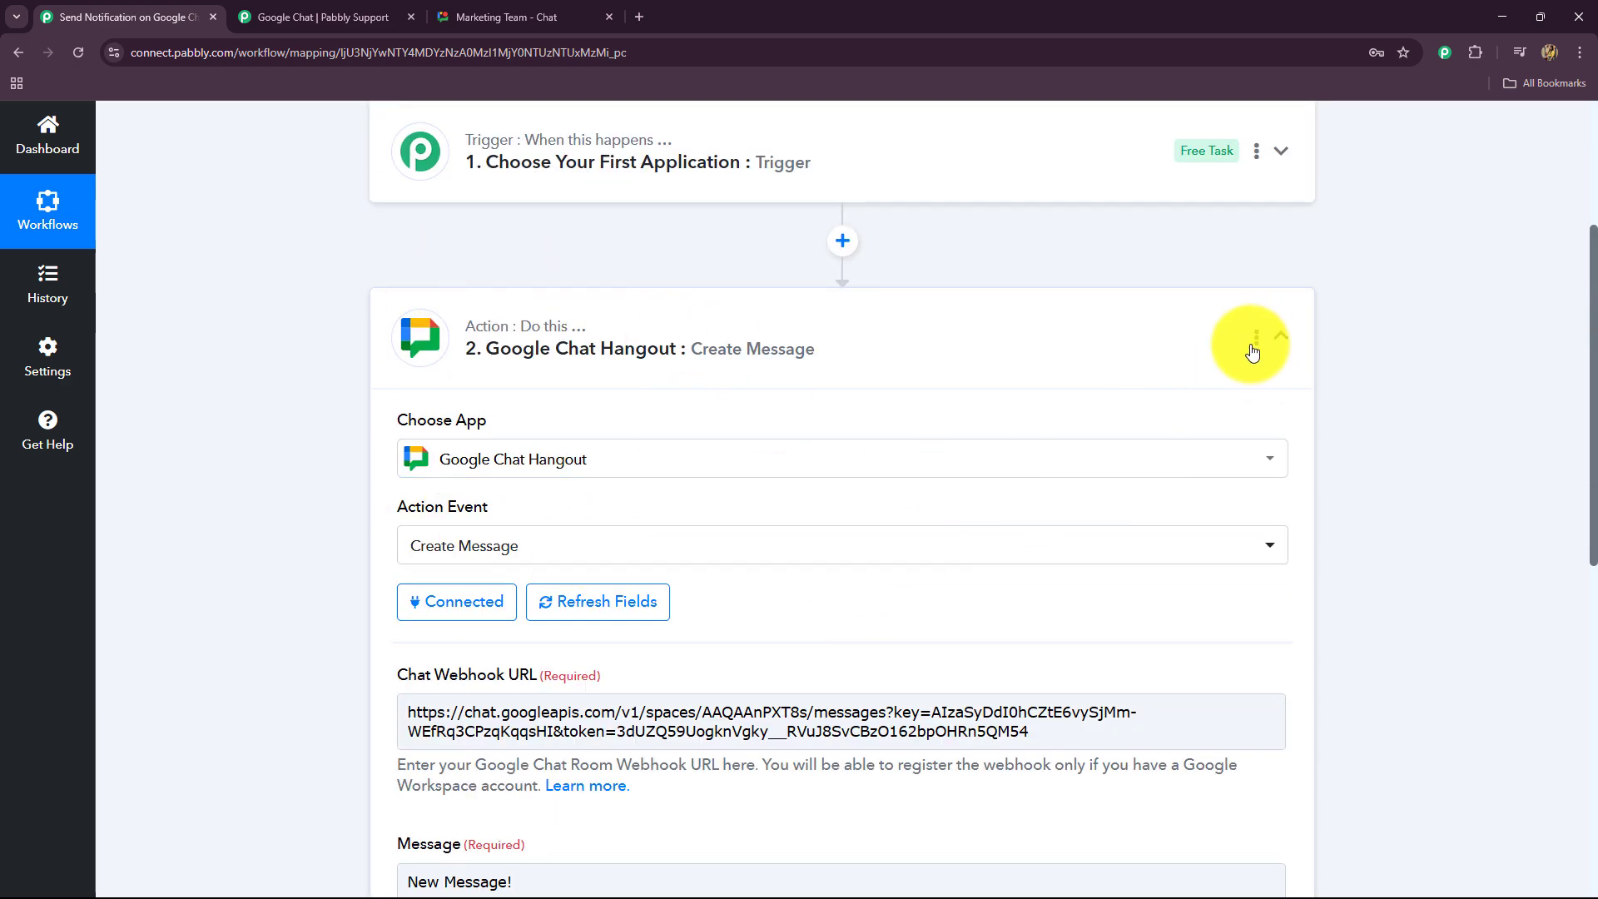
# - Add the action step as an MCP tool named 'new-google-chat-message'
pyautogui.click(1256, 345)
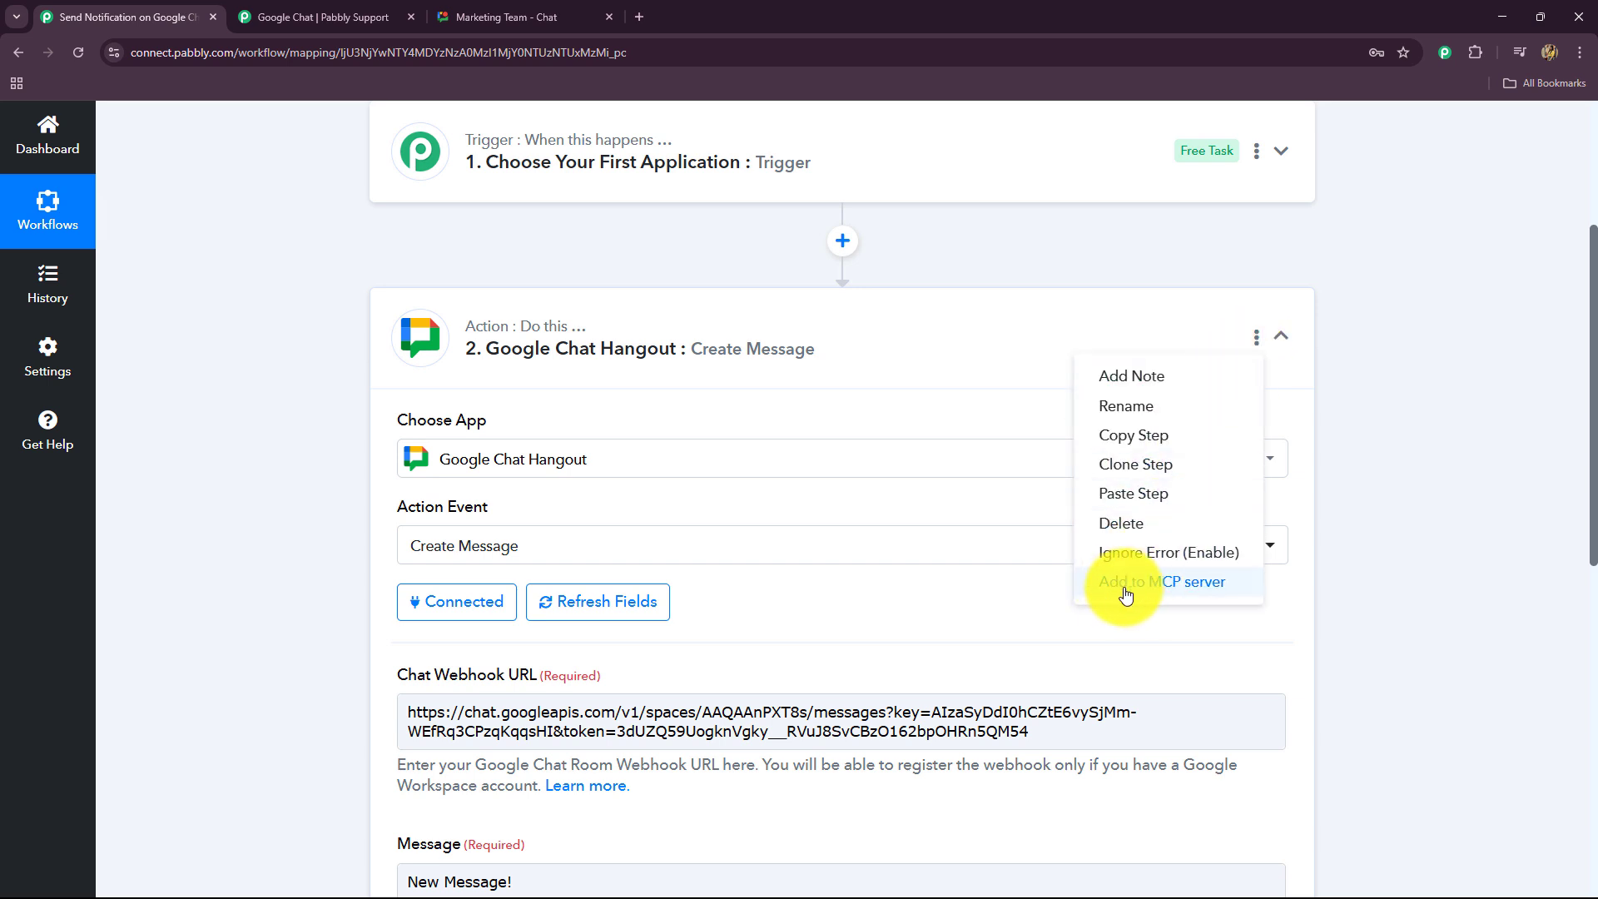
pyautogui.click(1192, 582)
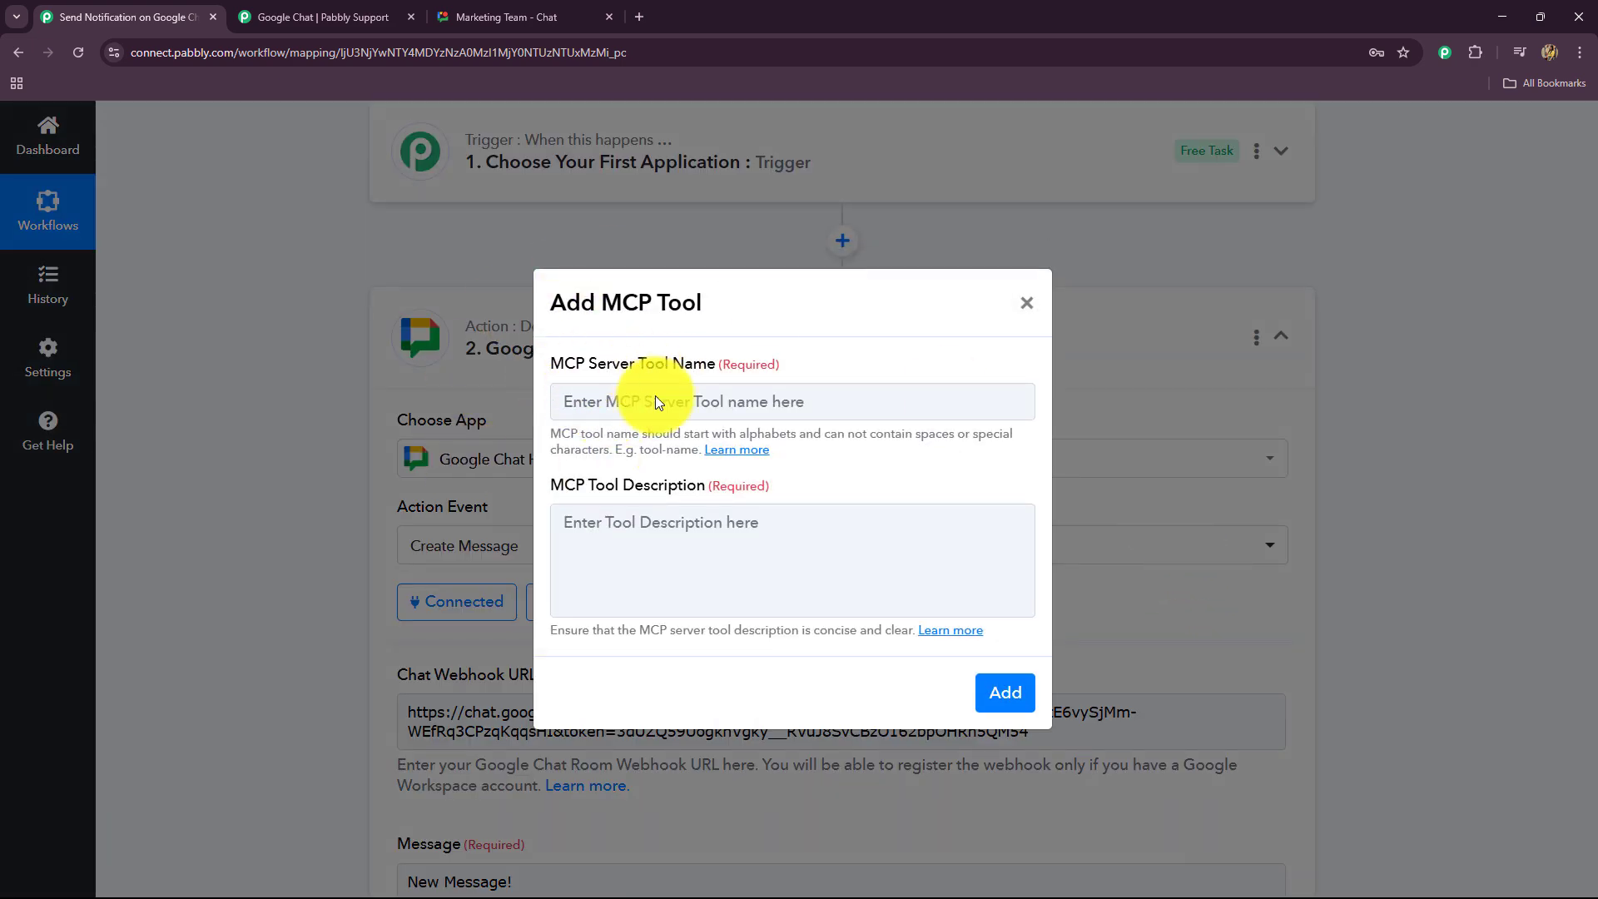
pyautogui.moveTo(613, 449); pyautogui.dragTo(815, 463)
pyautogui.click(816, 465)
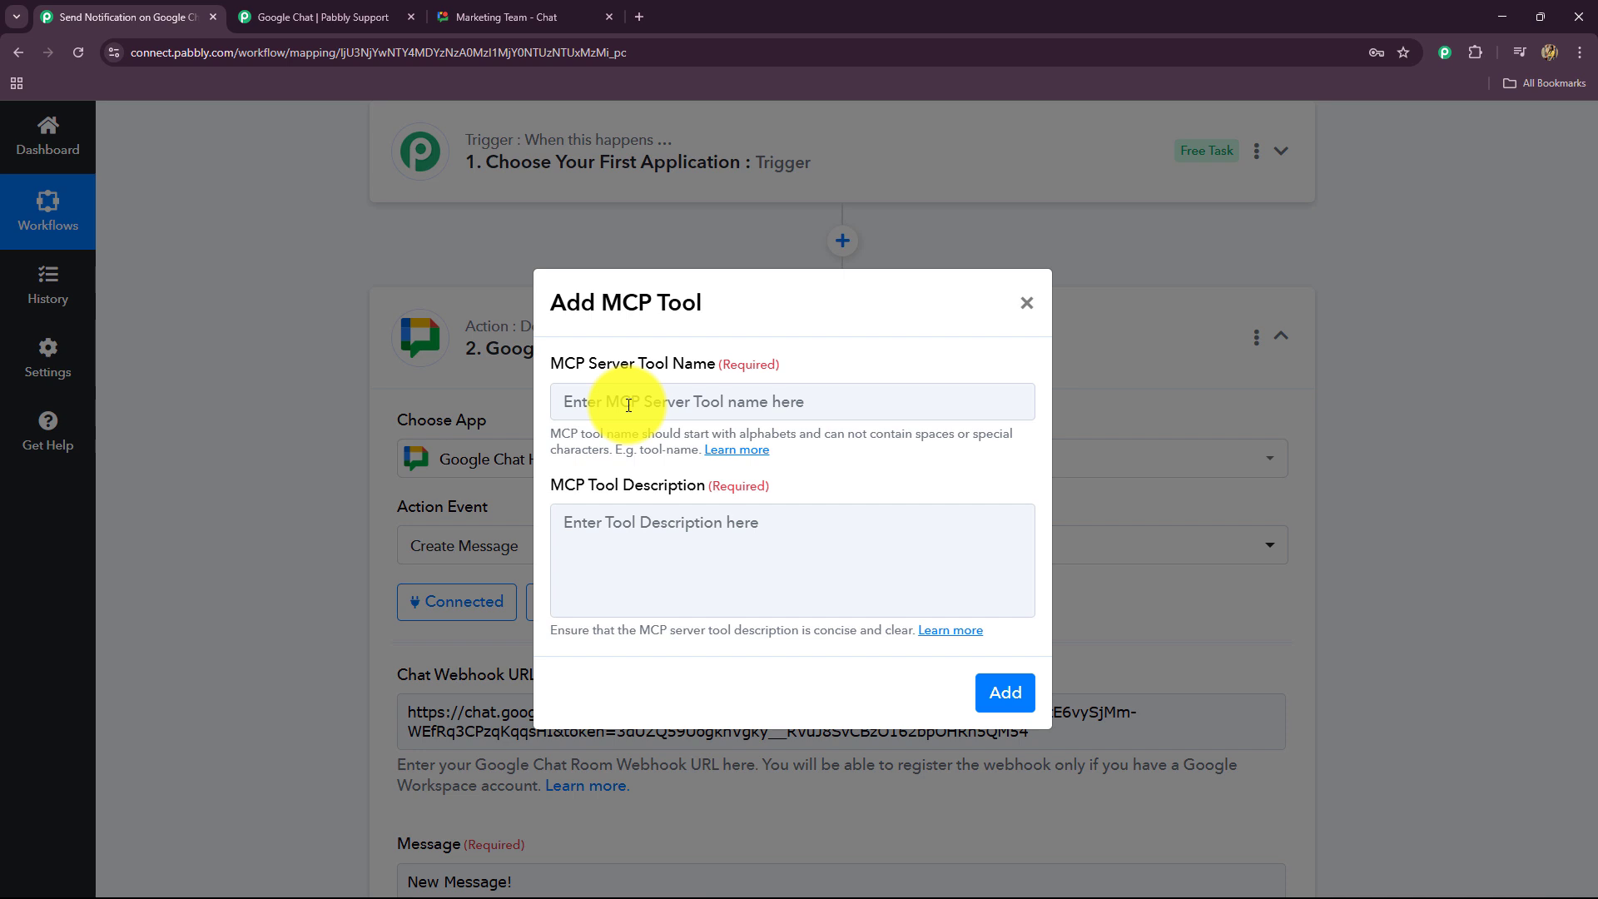
pyautogui.click(628, 405)
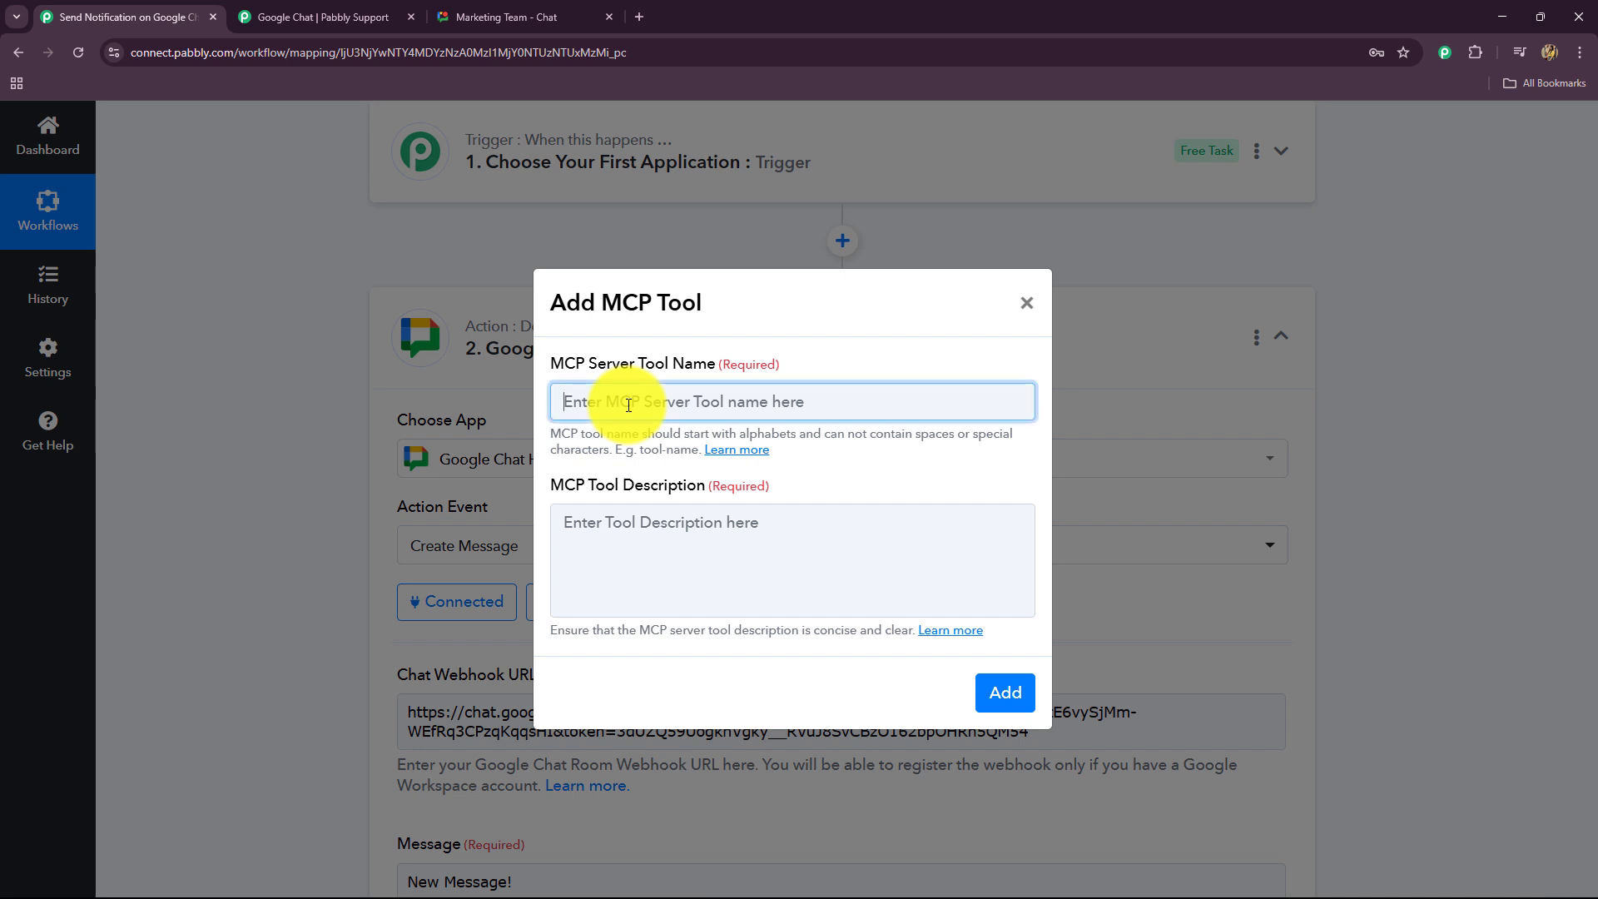
pyautogui.write('new-google-chat-message')
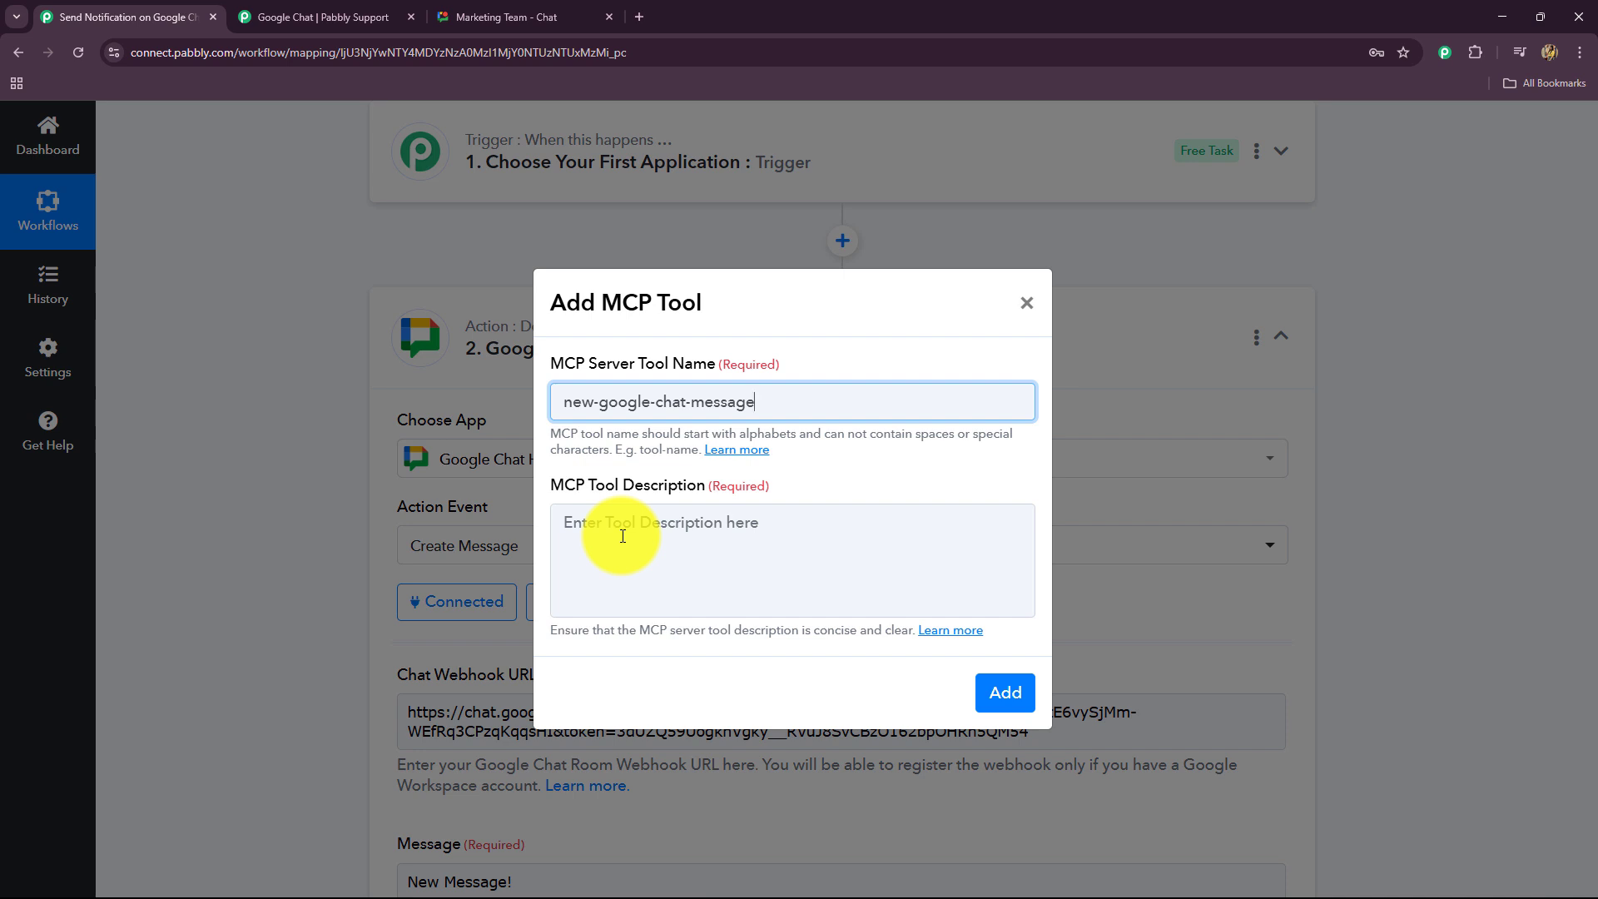
# - Describe the tool as sending important messages in my Google Chat space, and add it
pyautogui.click(607, 523)
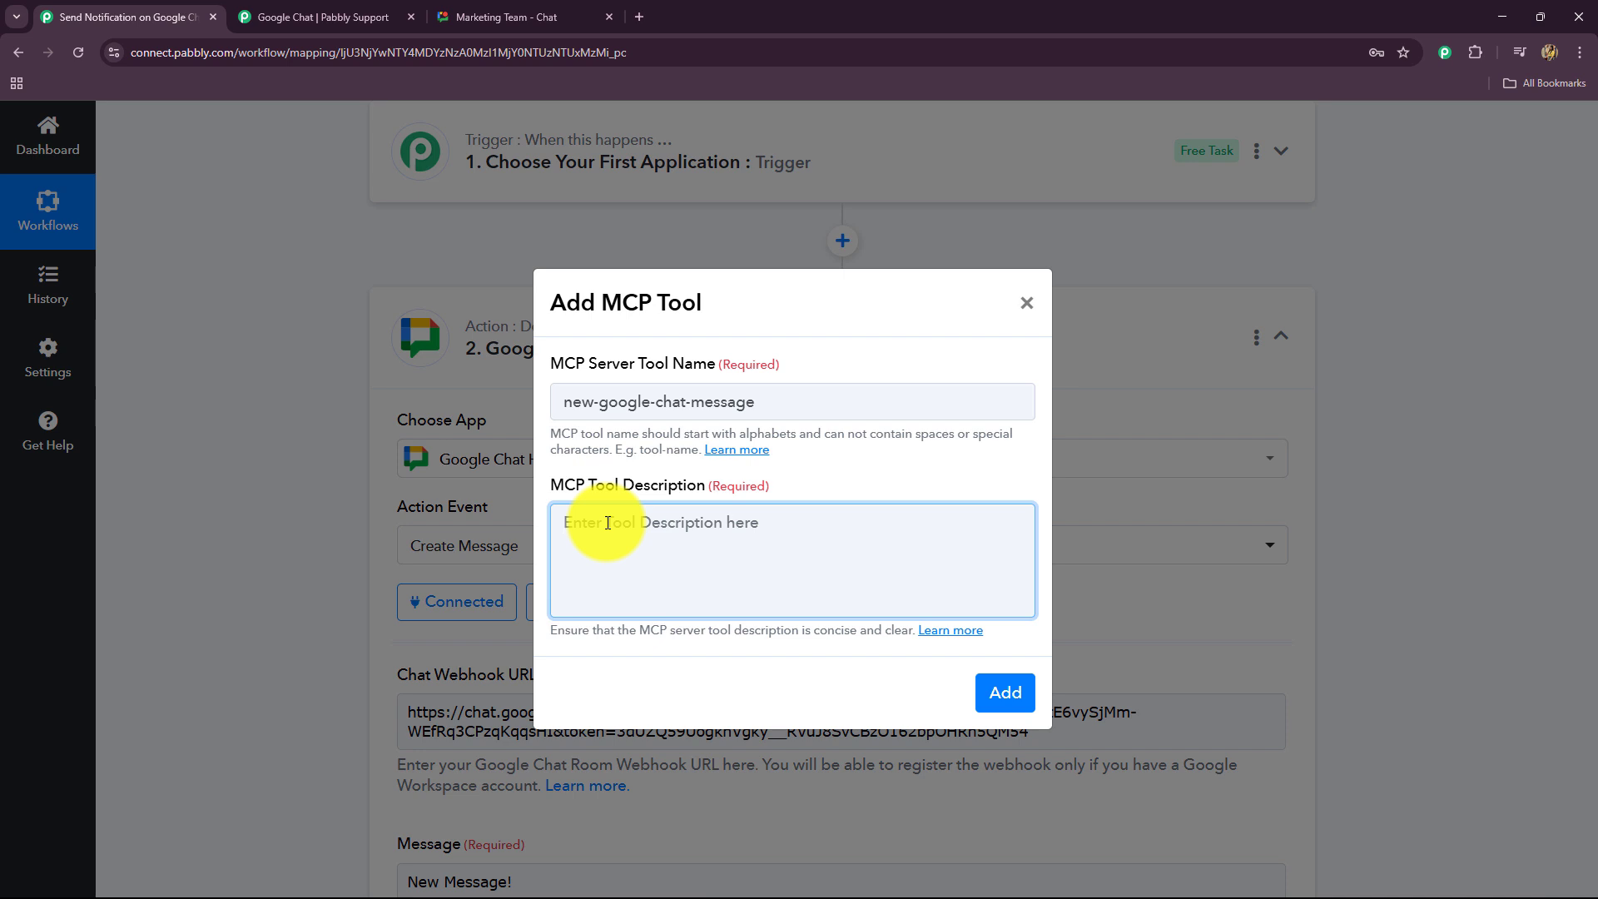
pyautogui.write('T')
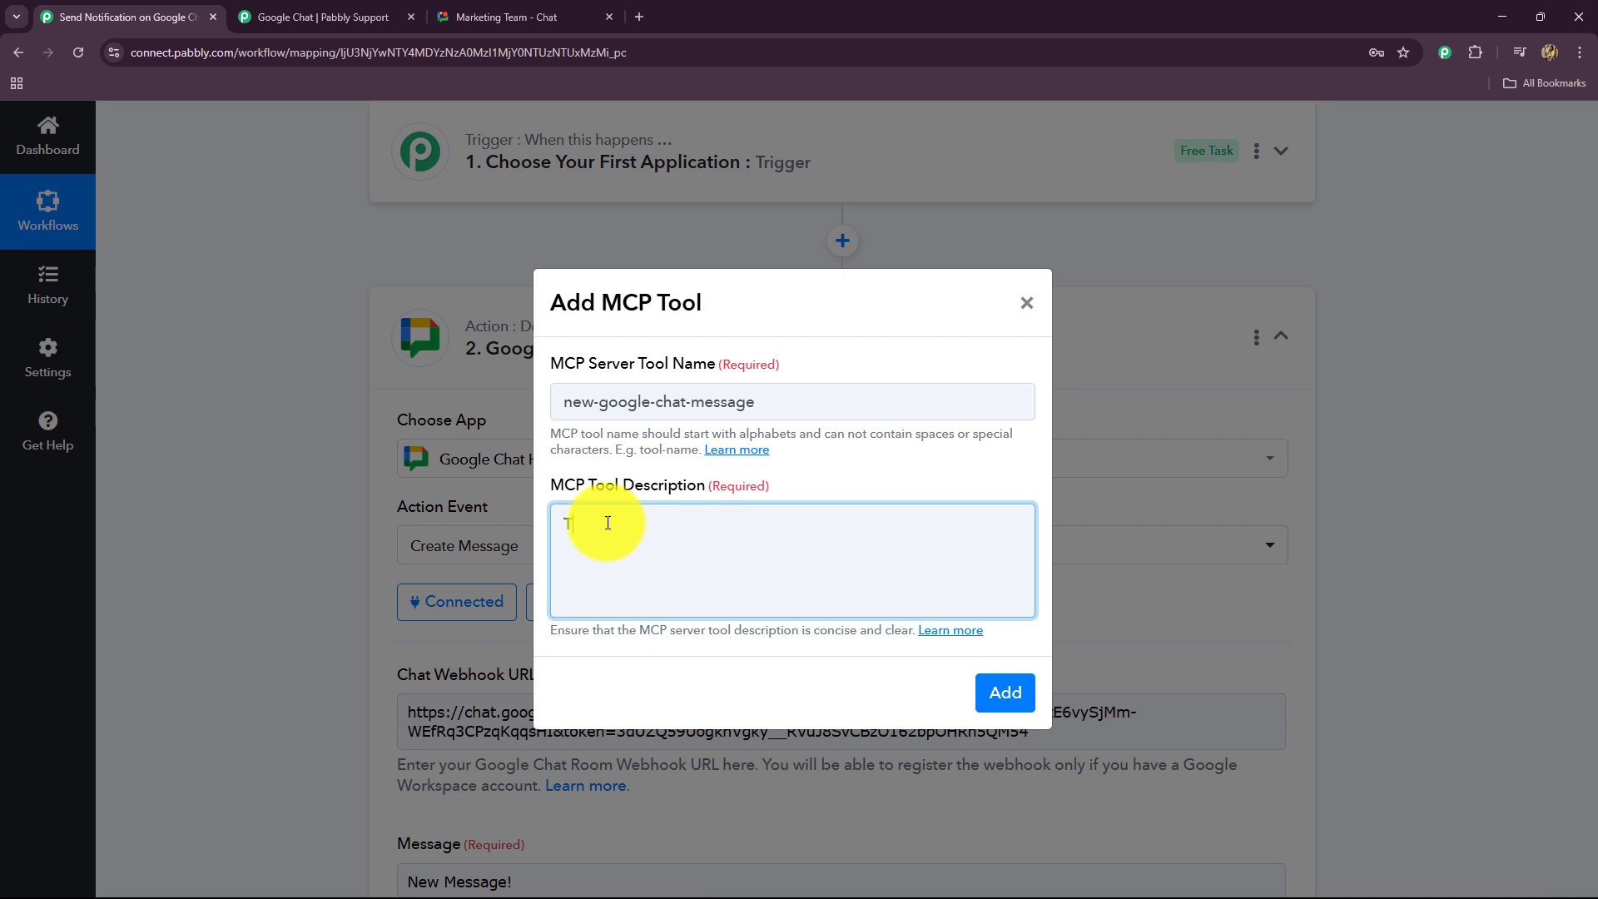
pyautogui.write('his tool will be used for sending important messages in my Google Chat space for my team members.')
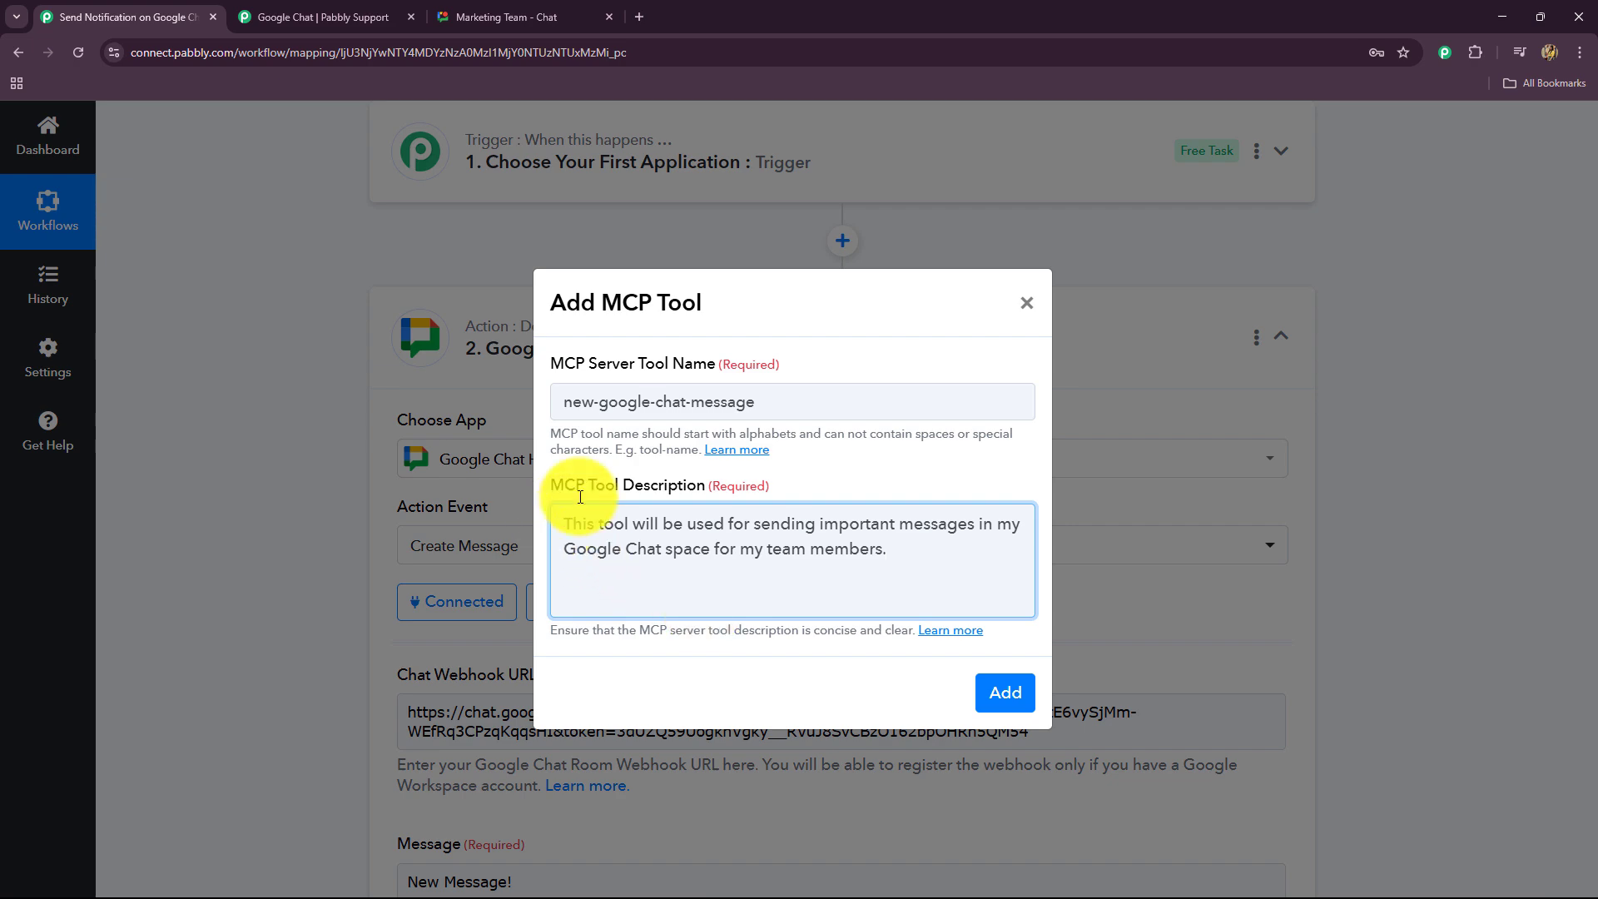
pyautogui.click(1005, 695)
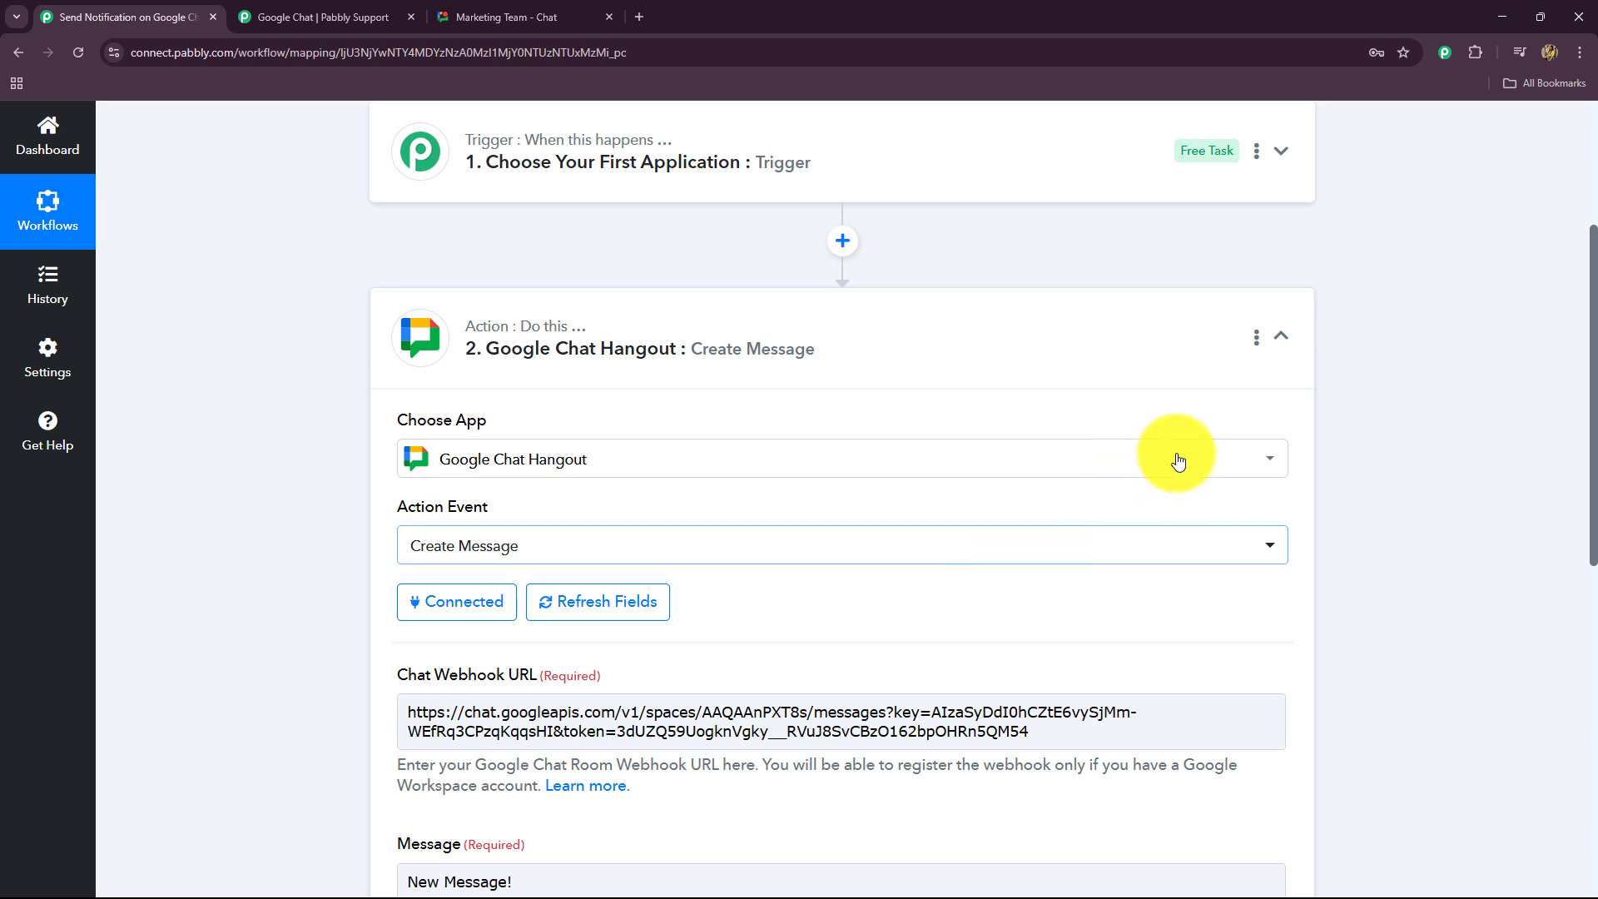
# - Collapse the action step, go to Settings > MCP Server, and open its Learn more documentation
pyautogui.click(1282, 341)
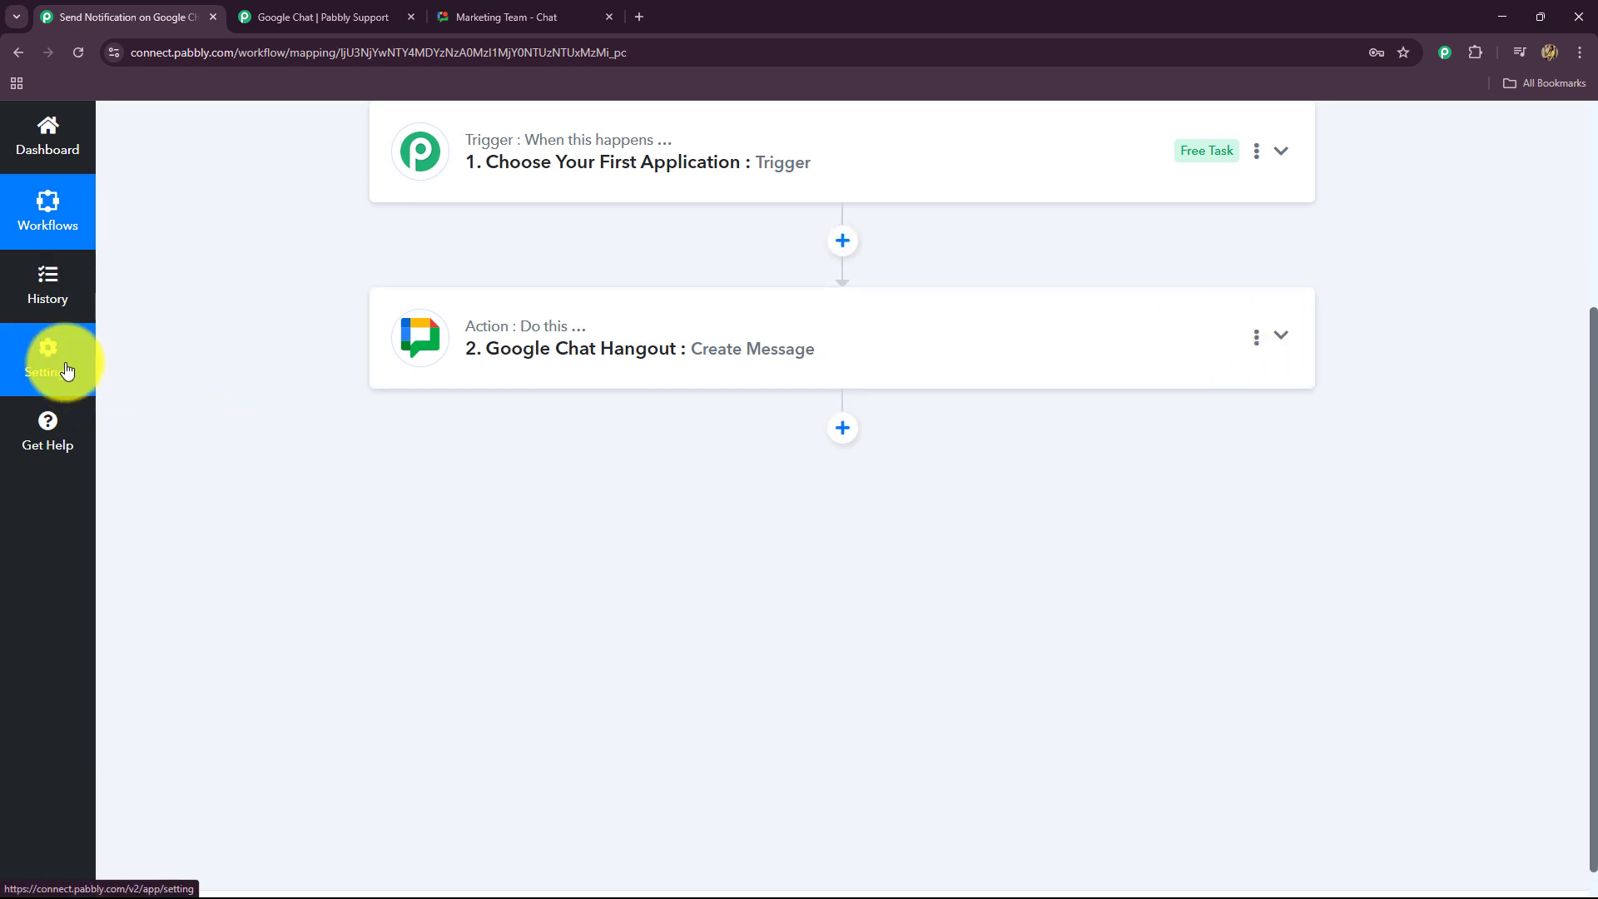
pyautogui.click(67, 371)
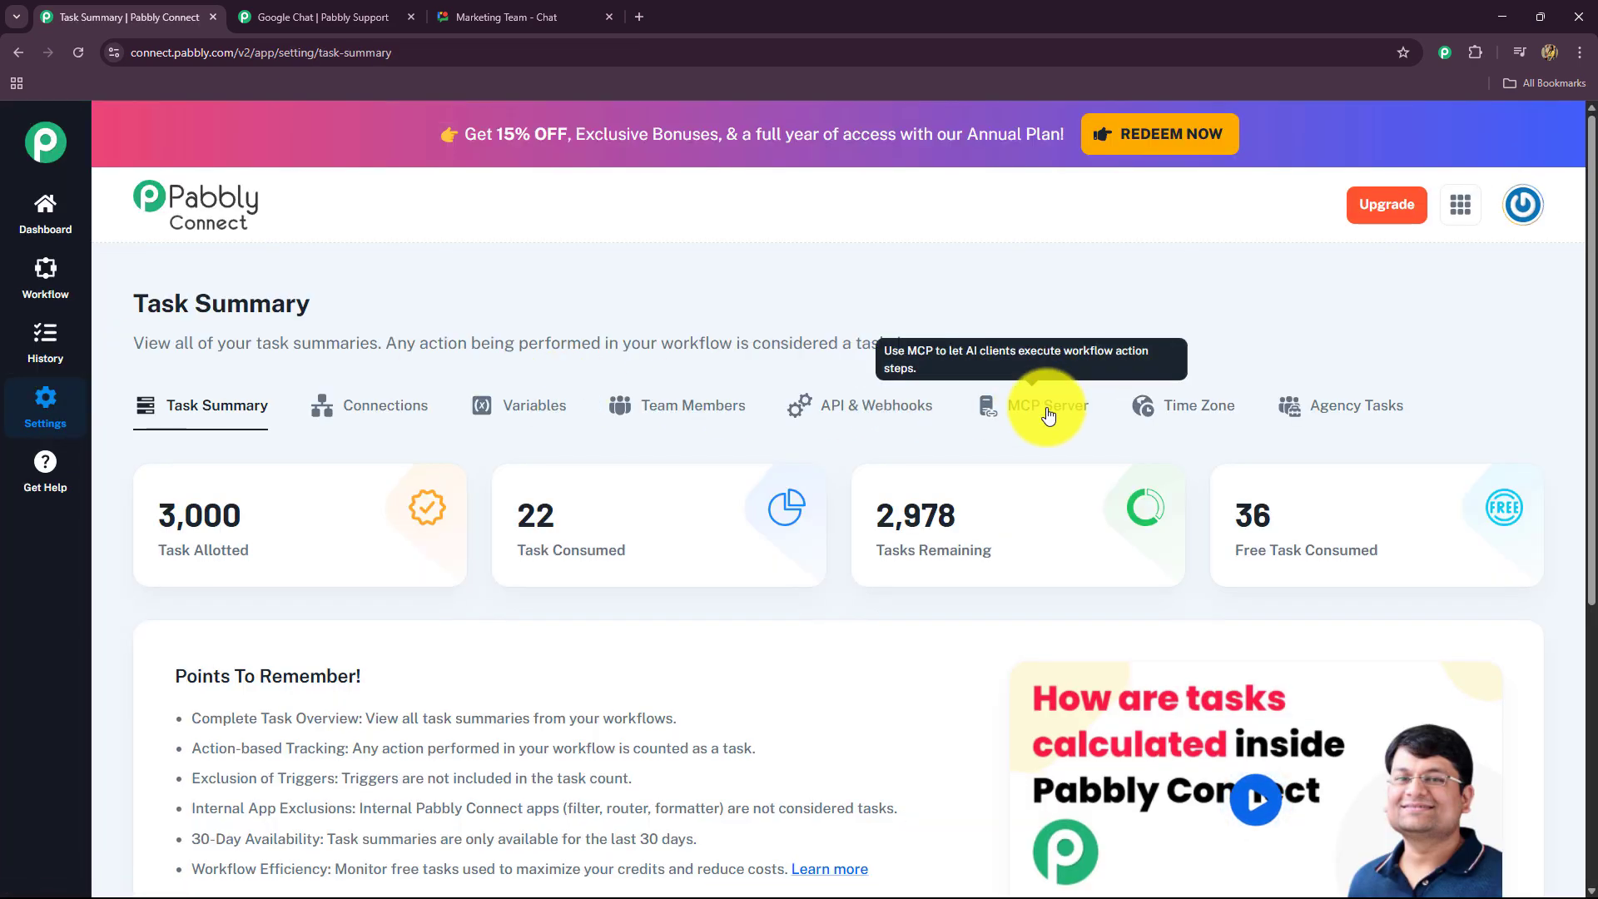
pyautogui.click(1046, 409)
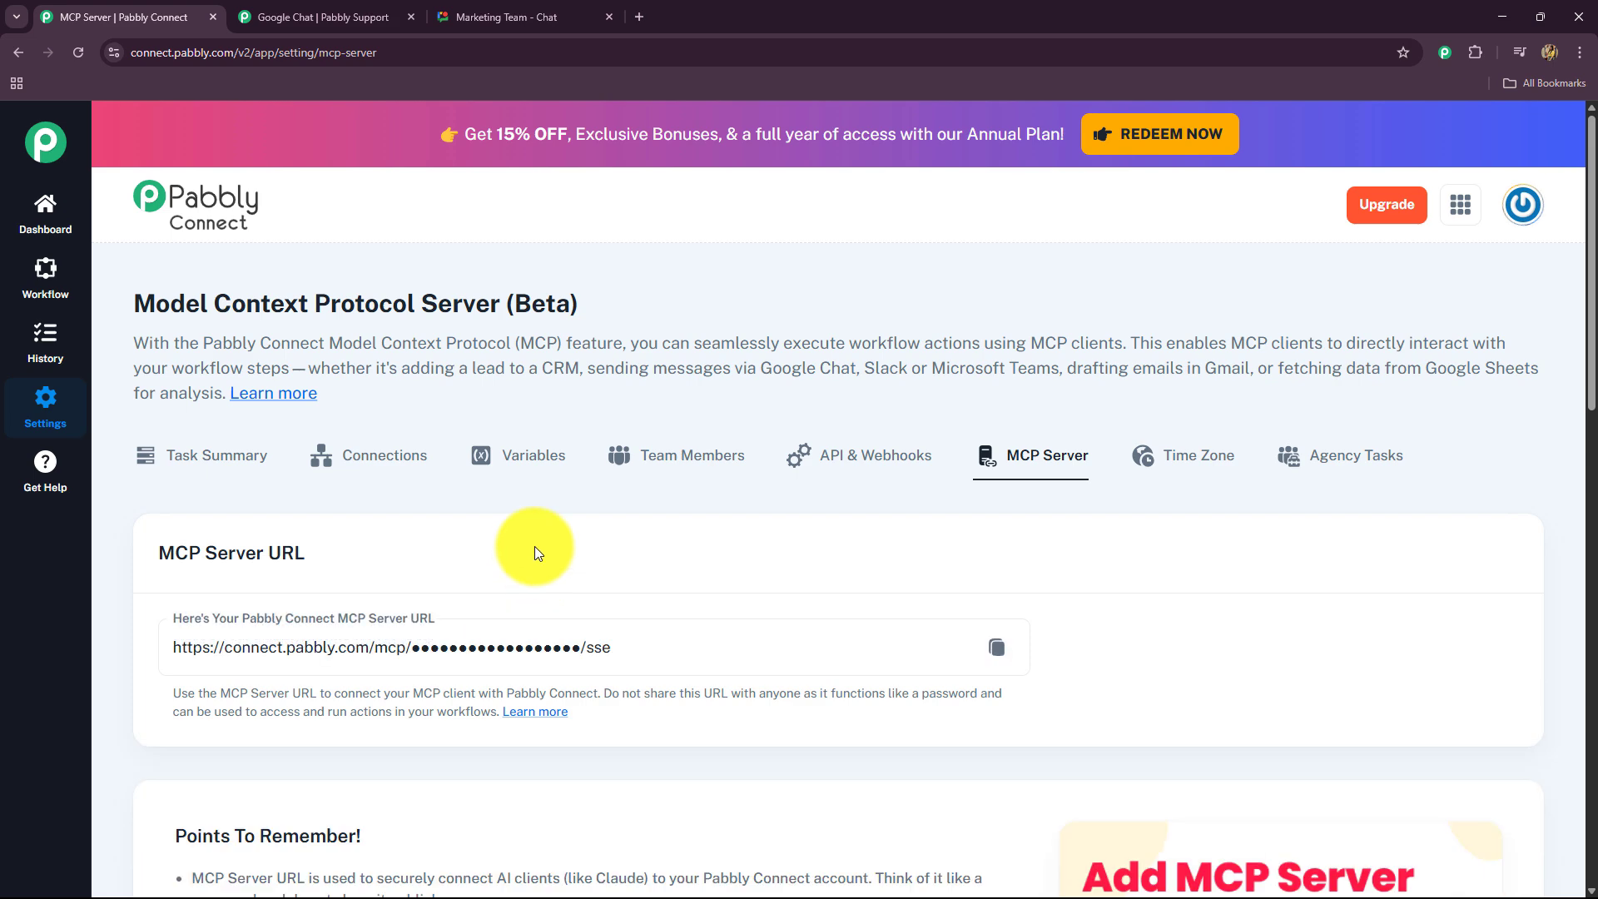
pyautogui.scroll(-2, 345, 599)
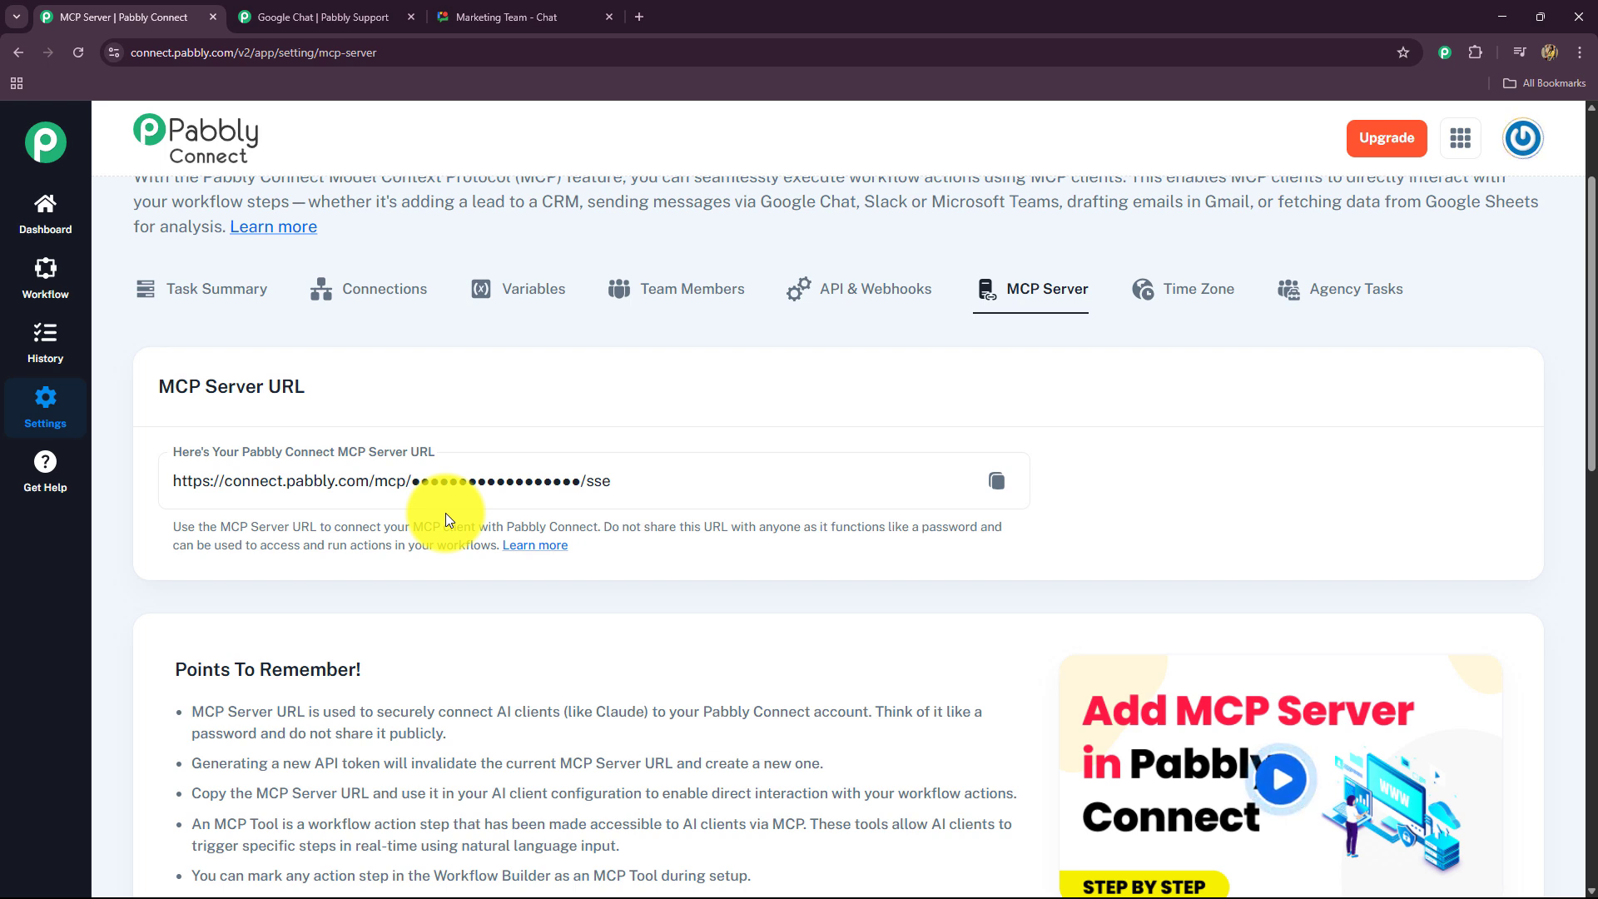
pyautogui.click(529, 547)
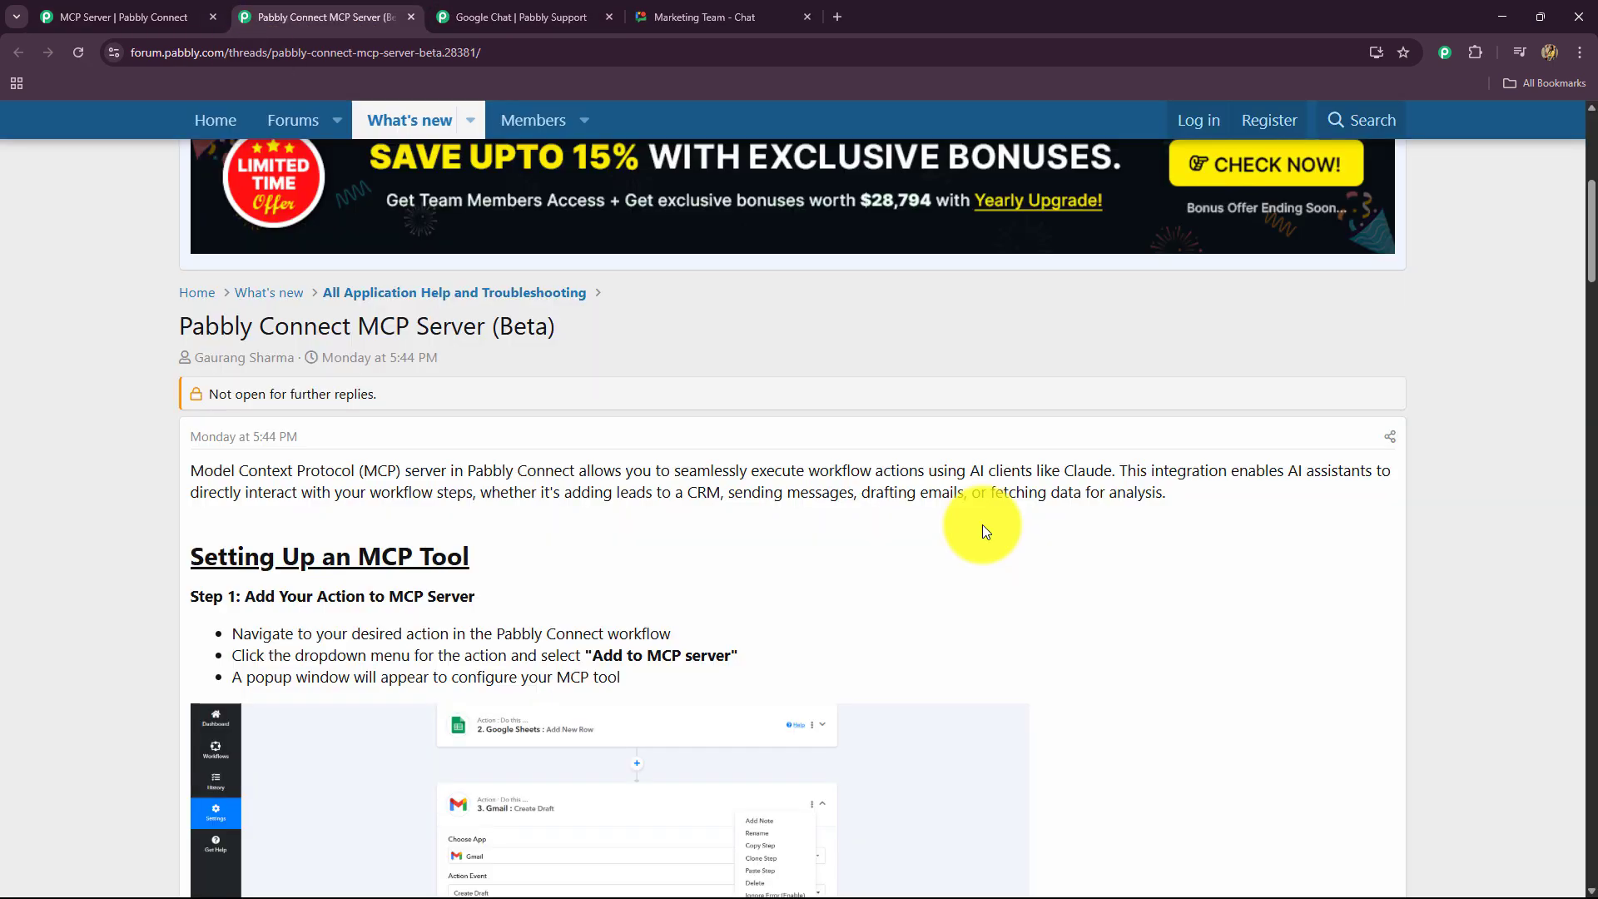
pyautogui.scroll(-20, 982, 525)
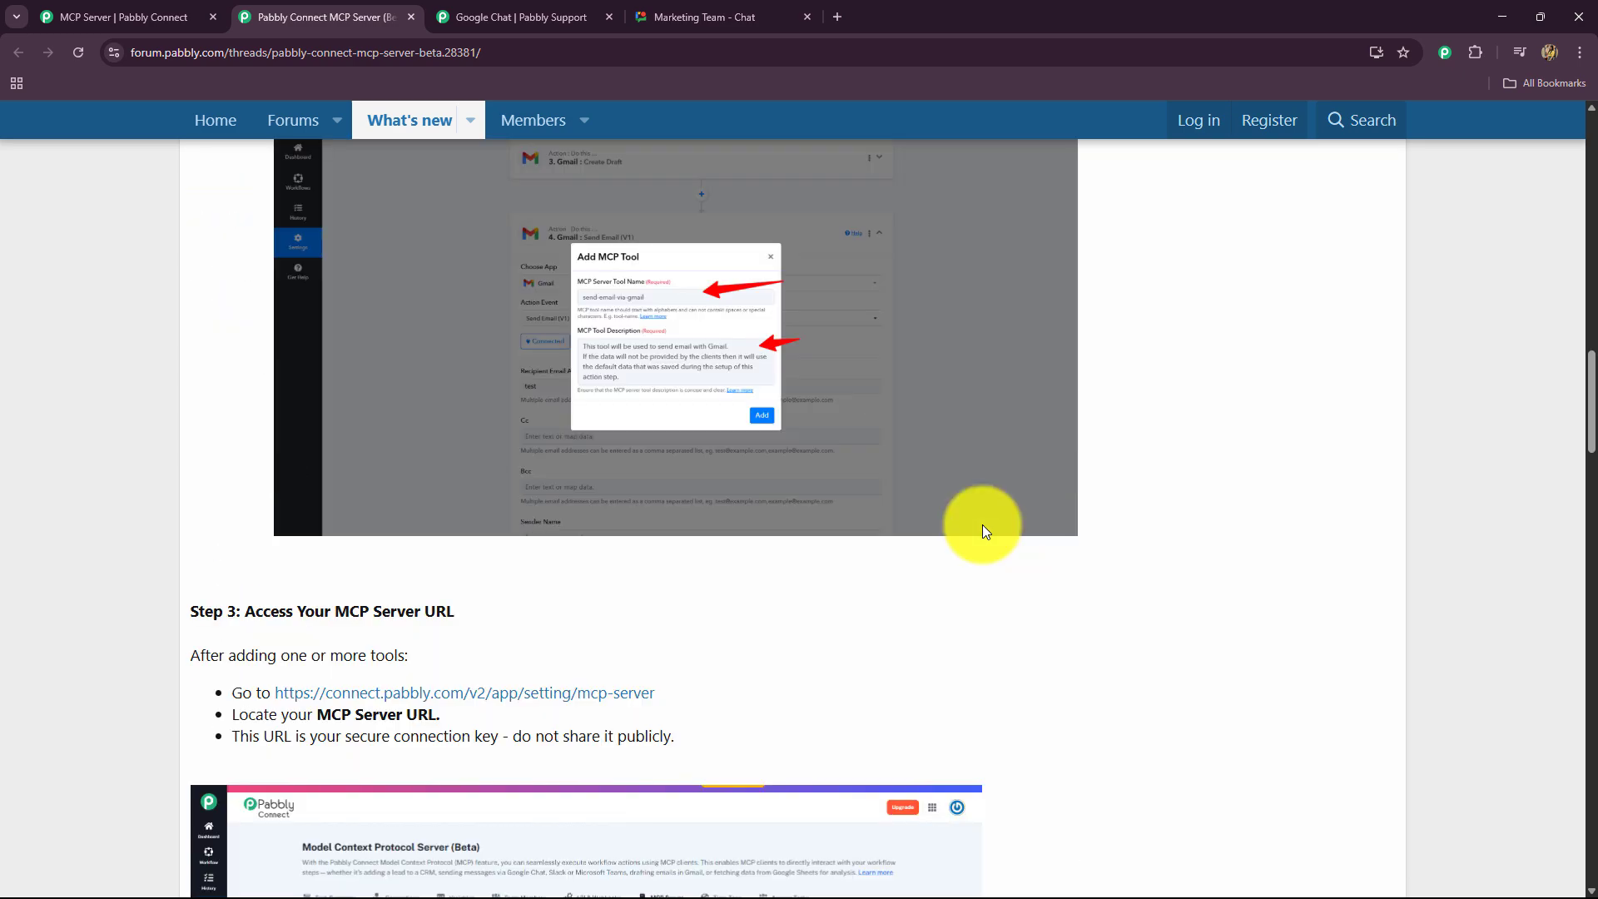
pyautogui.scroll(-10, 981, 525)
pyautogui.scroll(20, 53, 569)
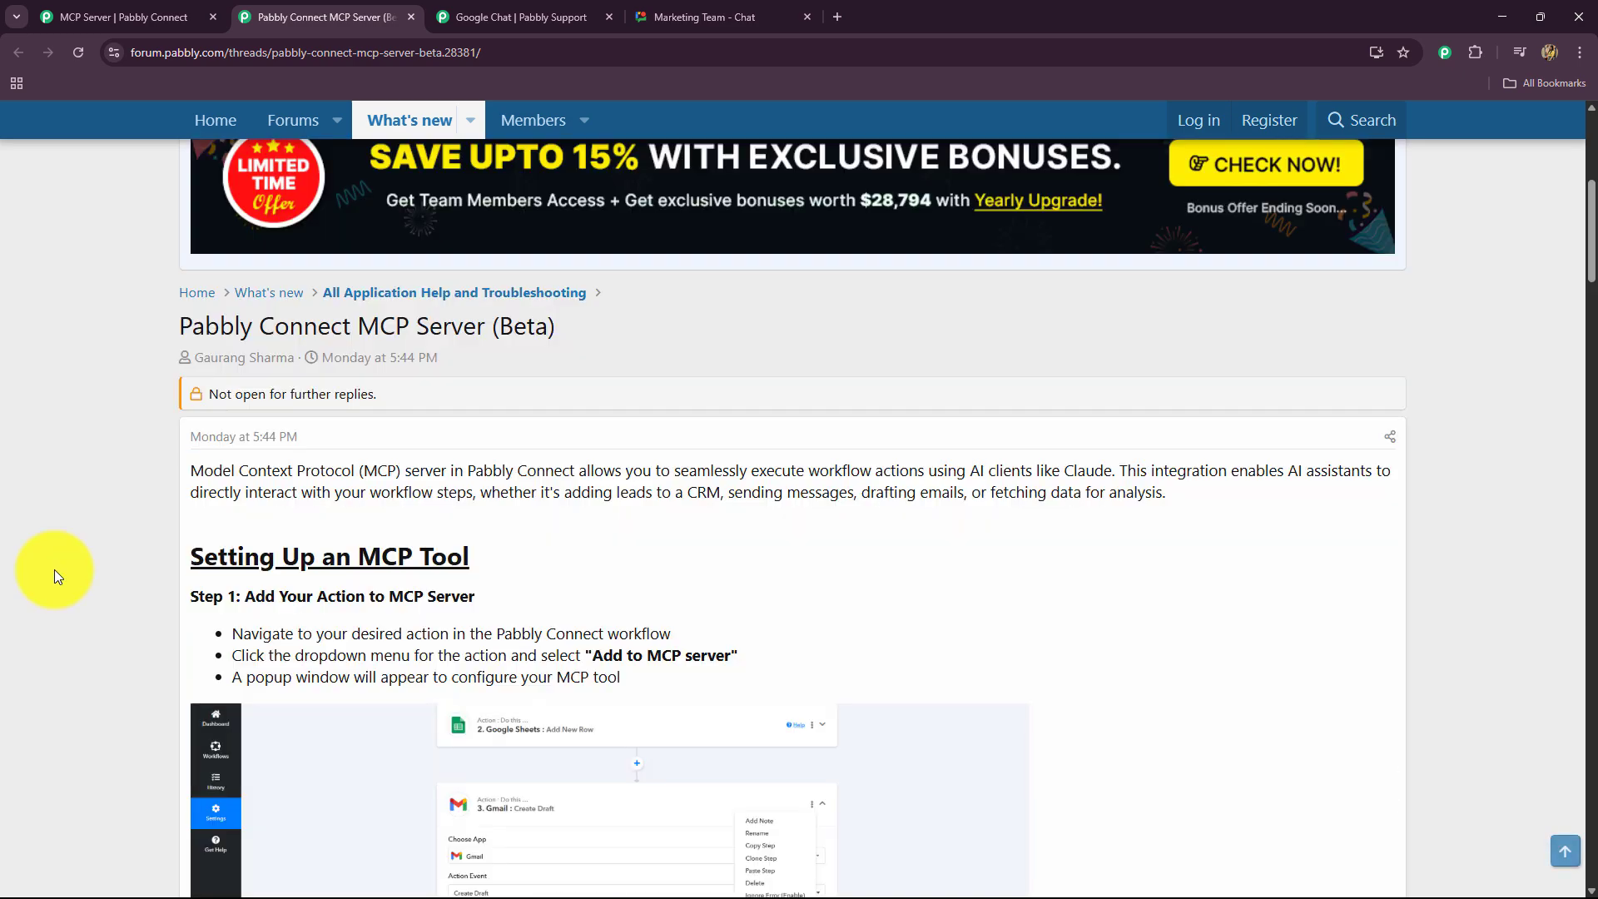
pyautogui.scroll(-4, 53, 569)
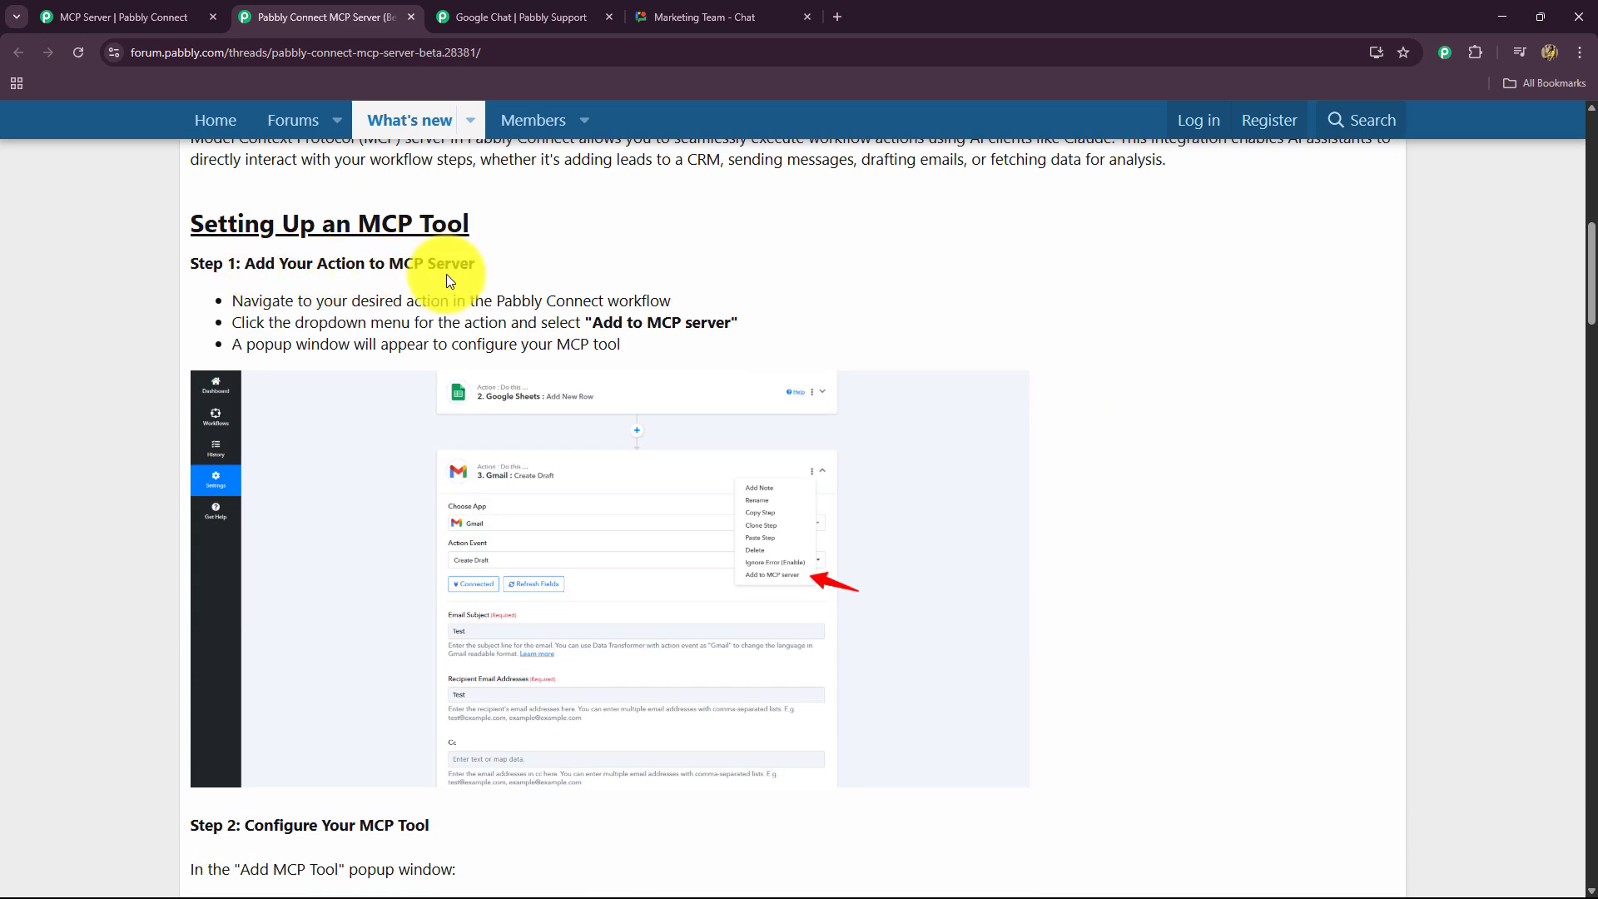
pyautogui.scroll(-6, 85, 606)
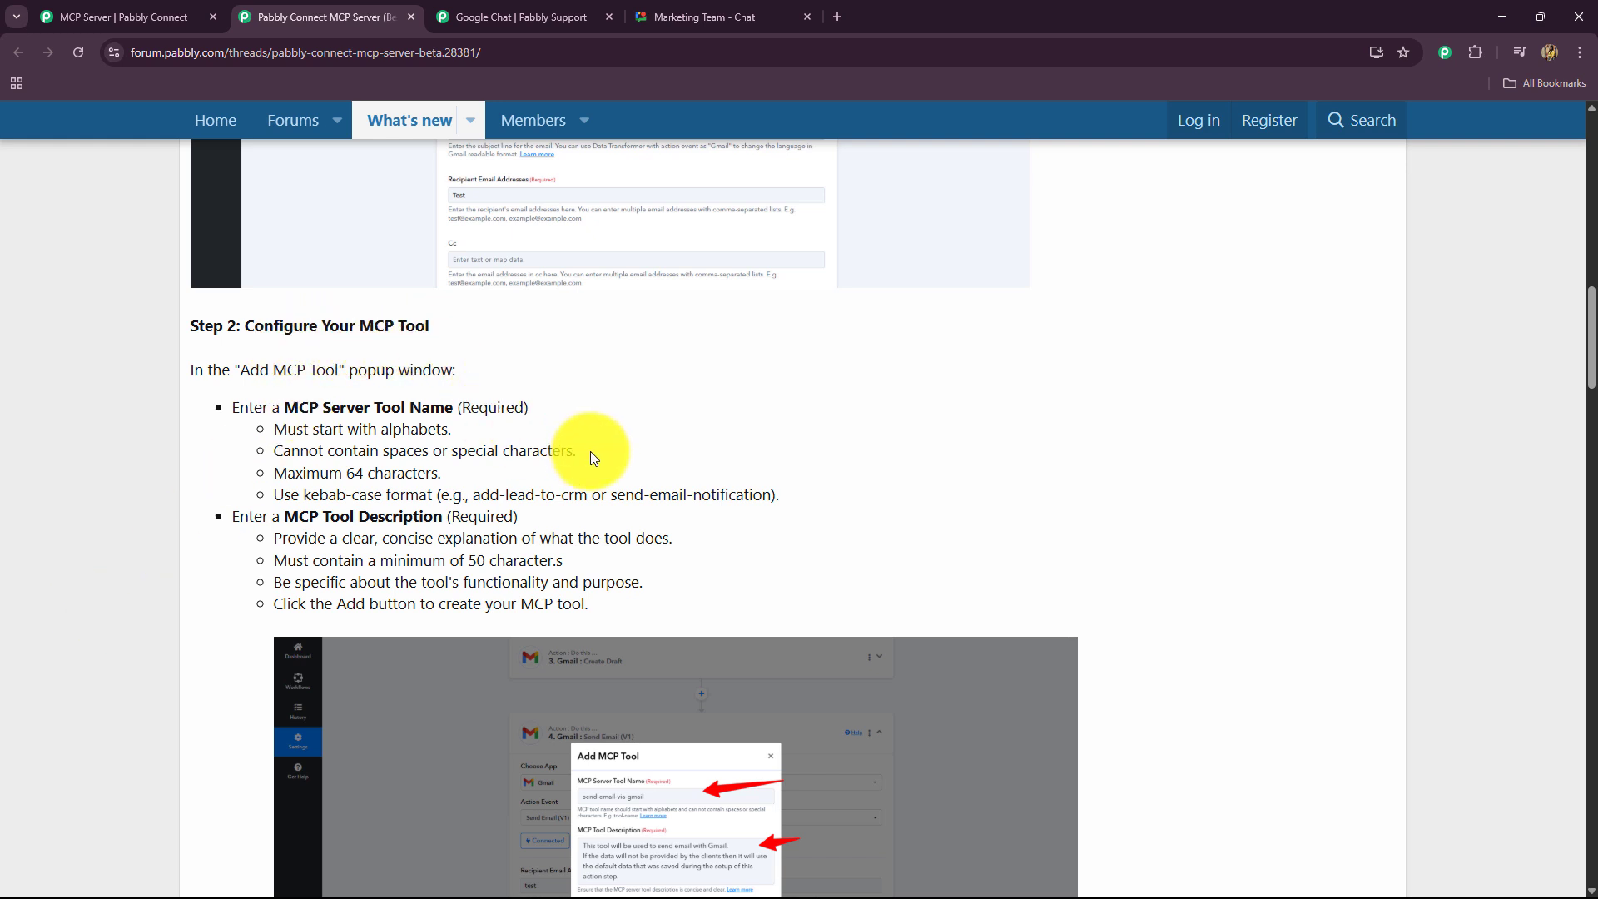
pyautogui.scroll(-2, 554, 582)
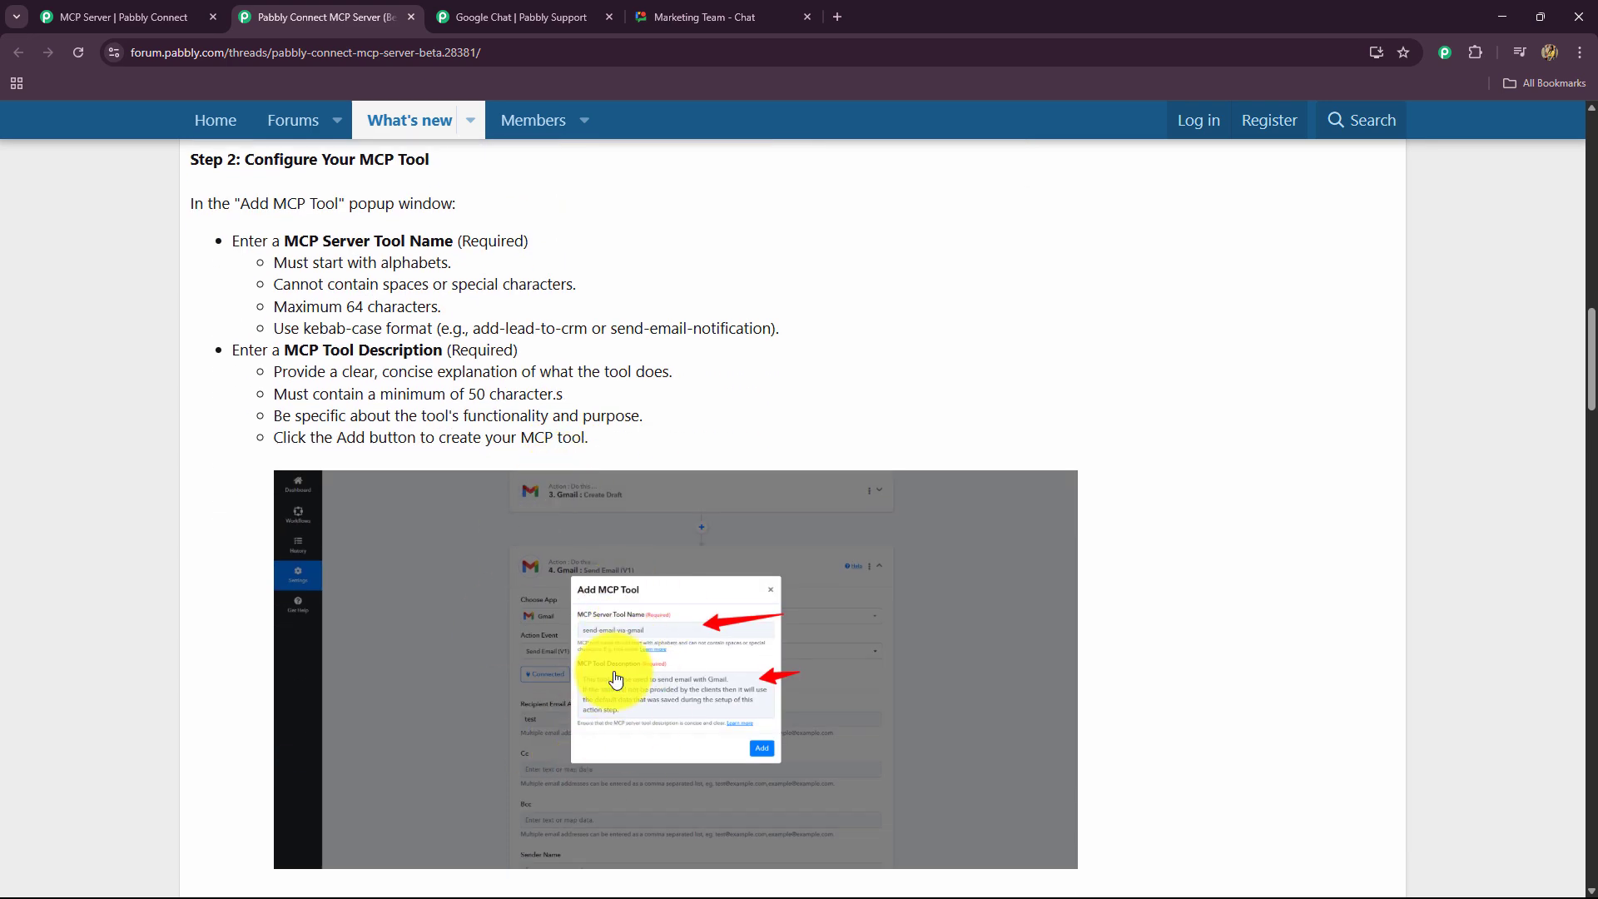
pyautogui.scroll(-12, 474, 678)
pyautogui.scroll(4, 479, 686)
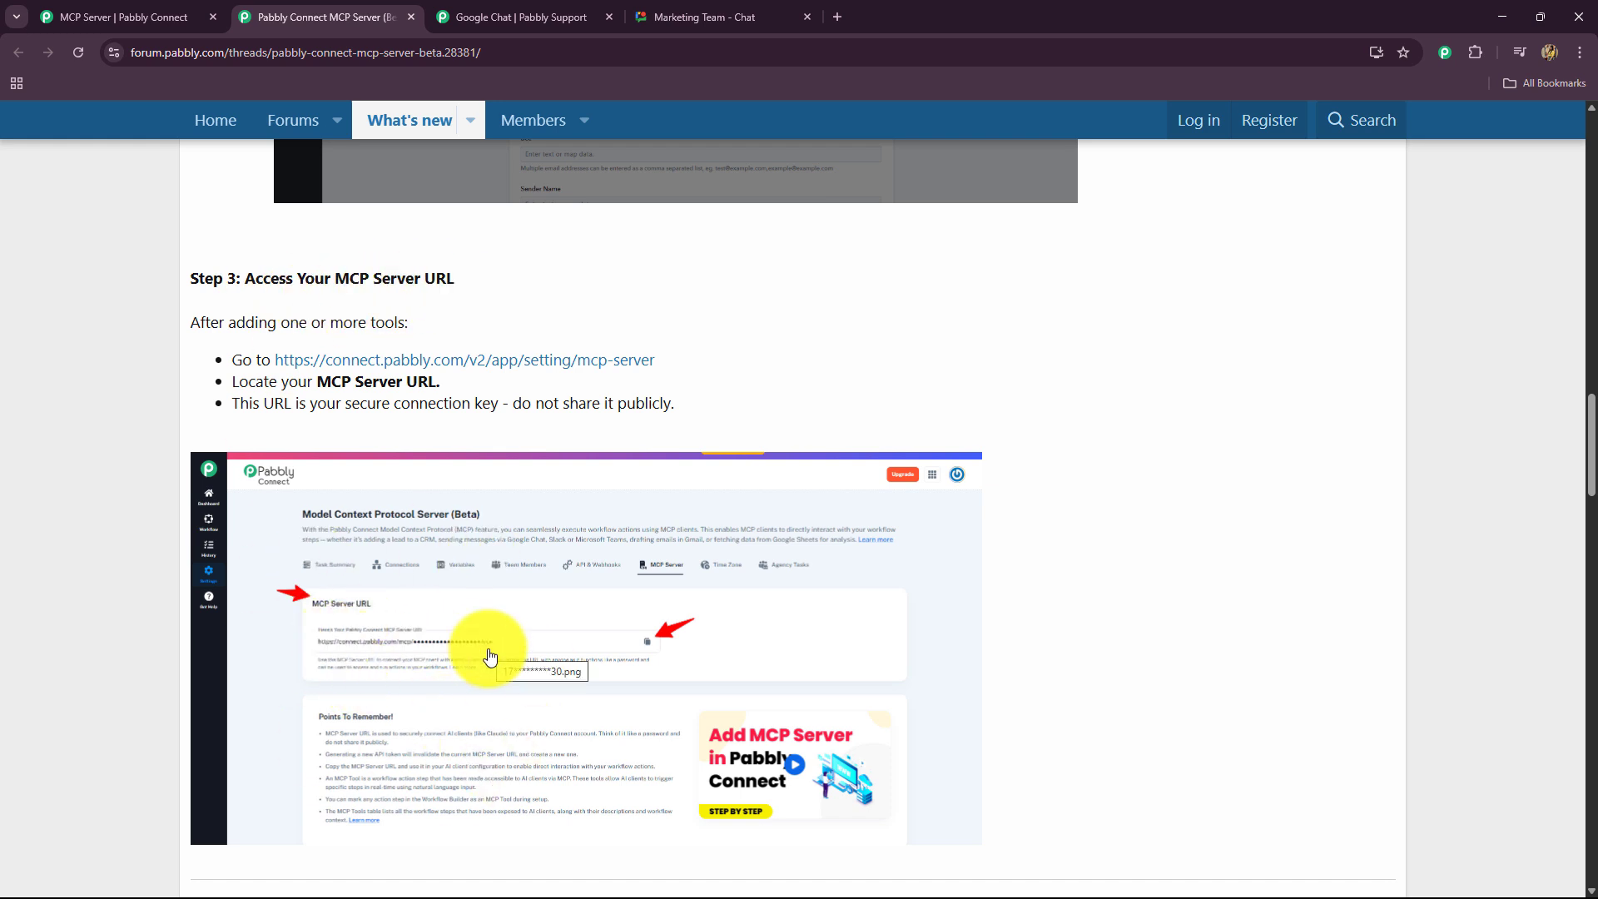
pyautogui.scroll(-6, 490, 658)
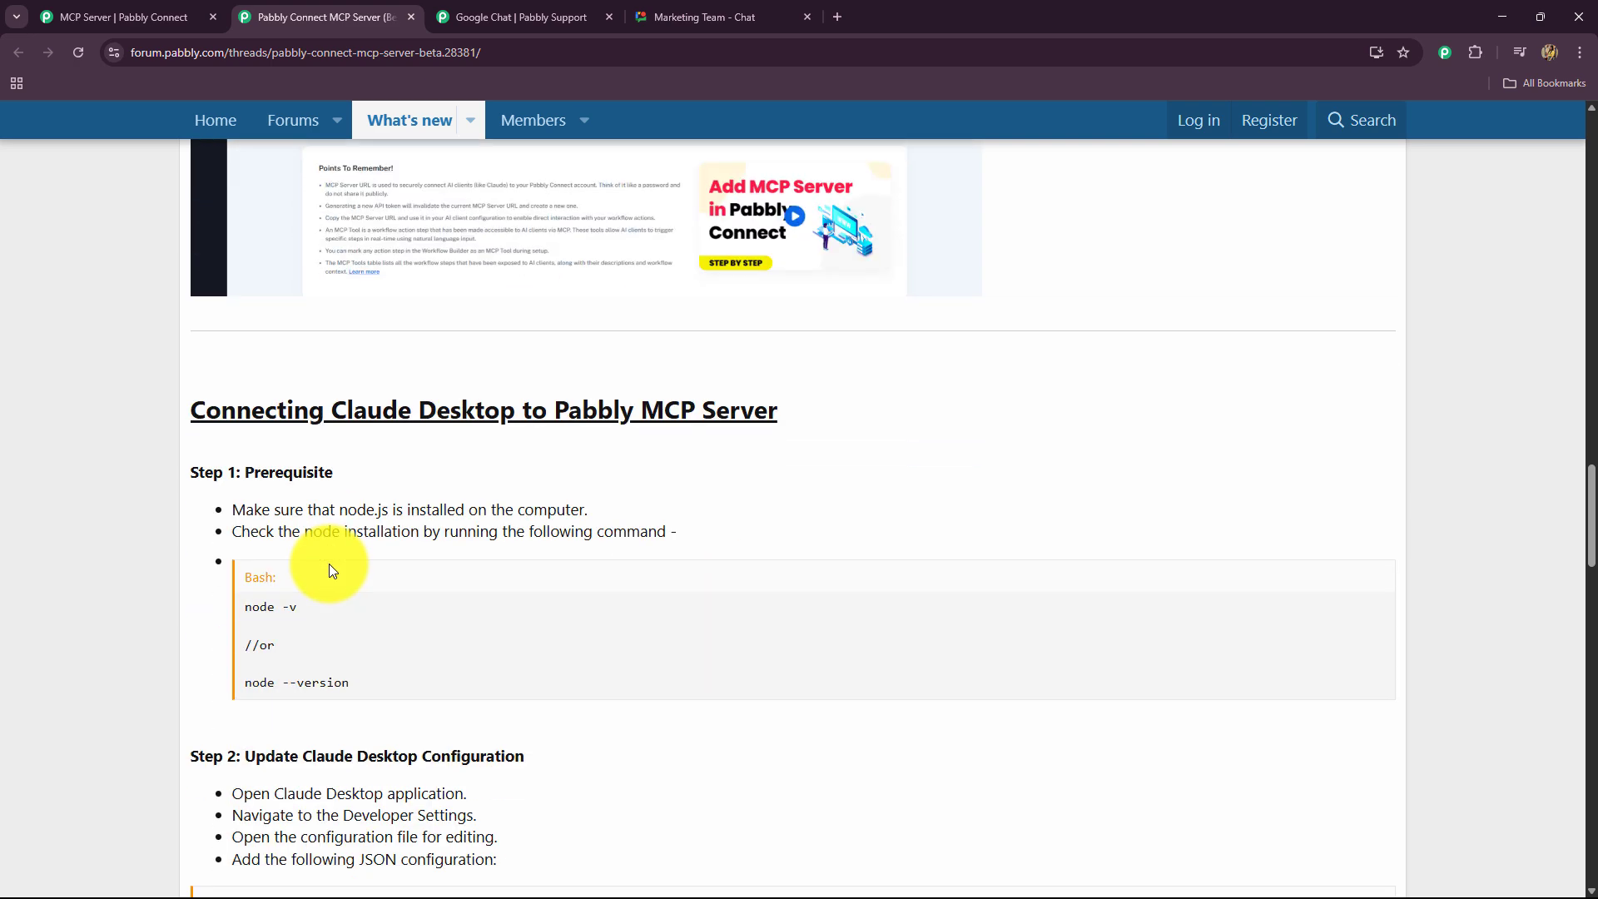
pyautogui.scroll(-1, 329, 570)
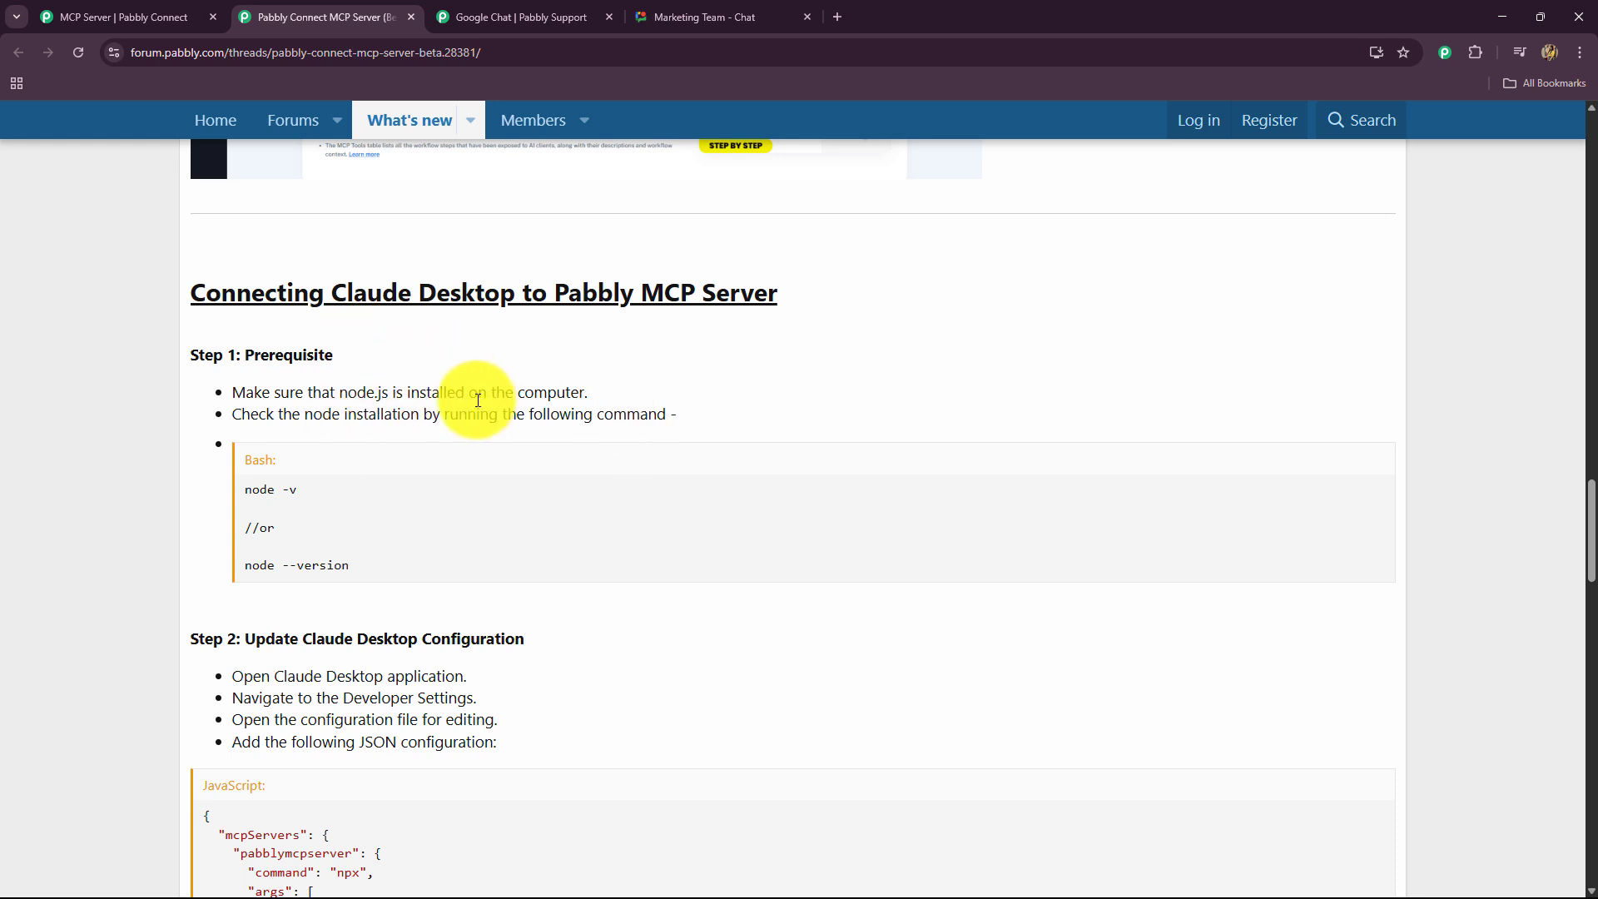
pyautogui.click(393, 393)
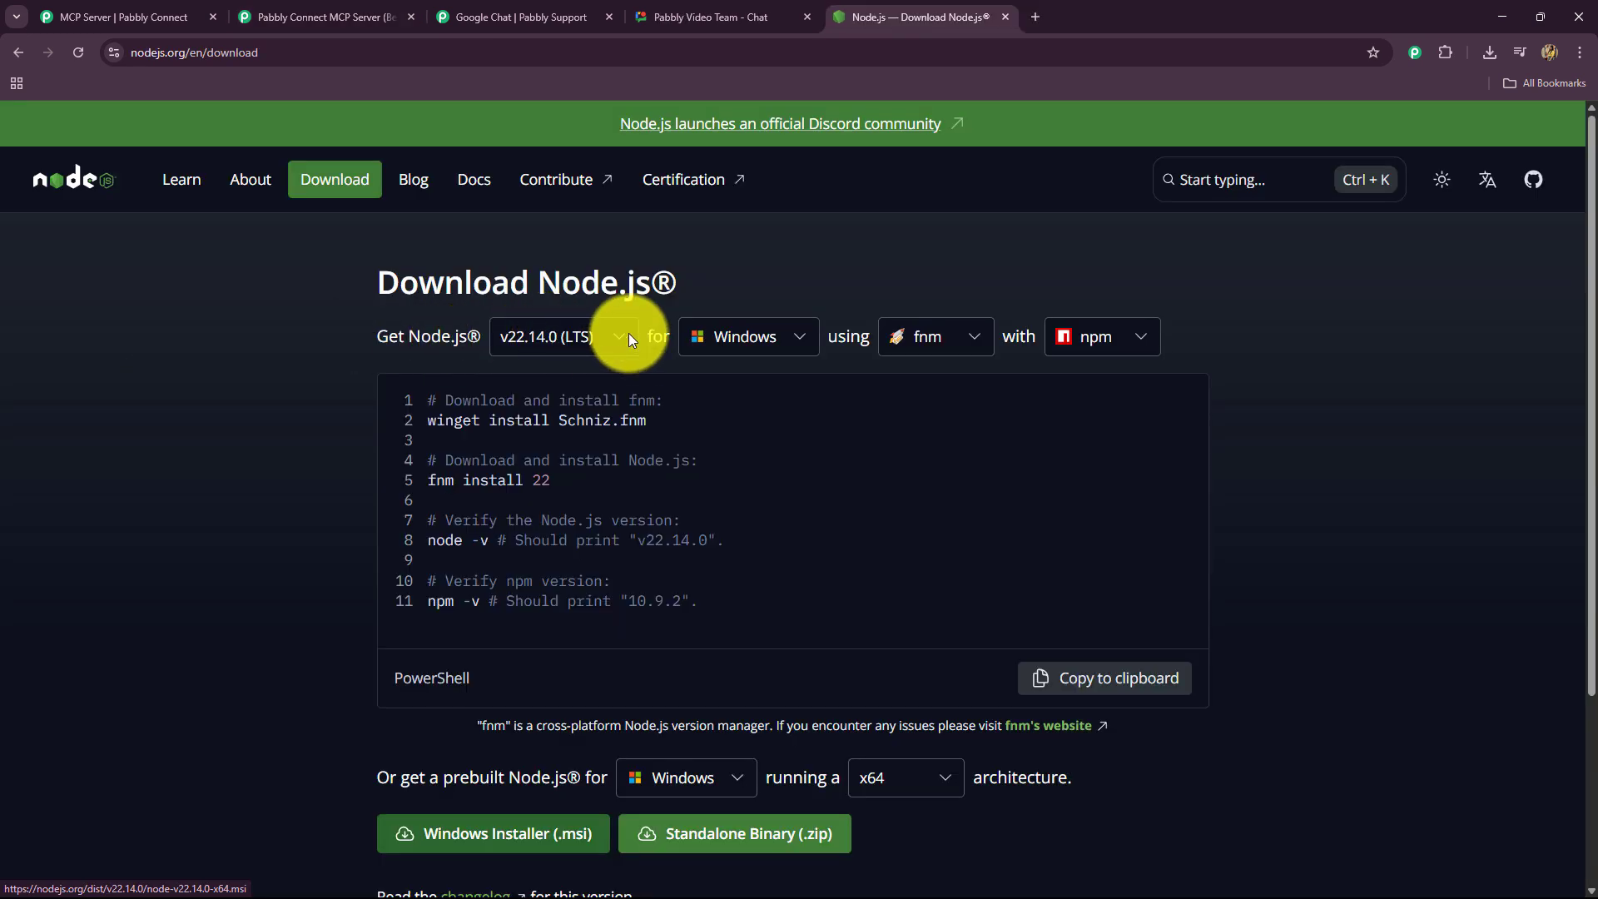
# - Keep v22.14.0 (LTS), Windows and fnm as the Node.js download options
pyautogui.click(624, 335)
pyautogui.click(560, 402)
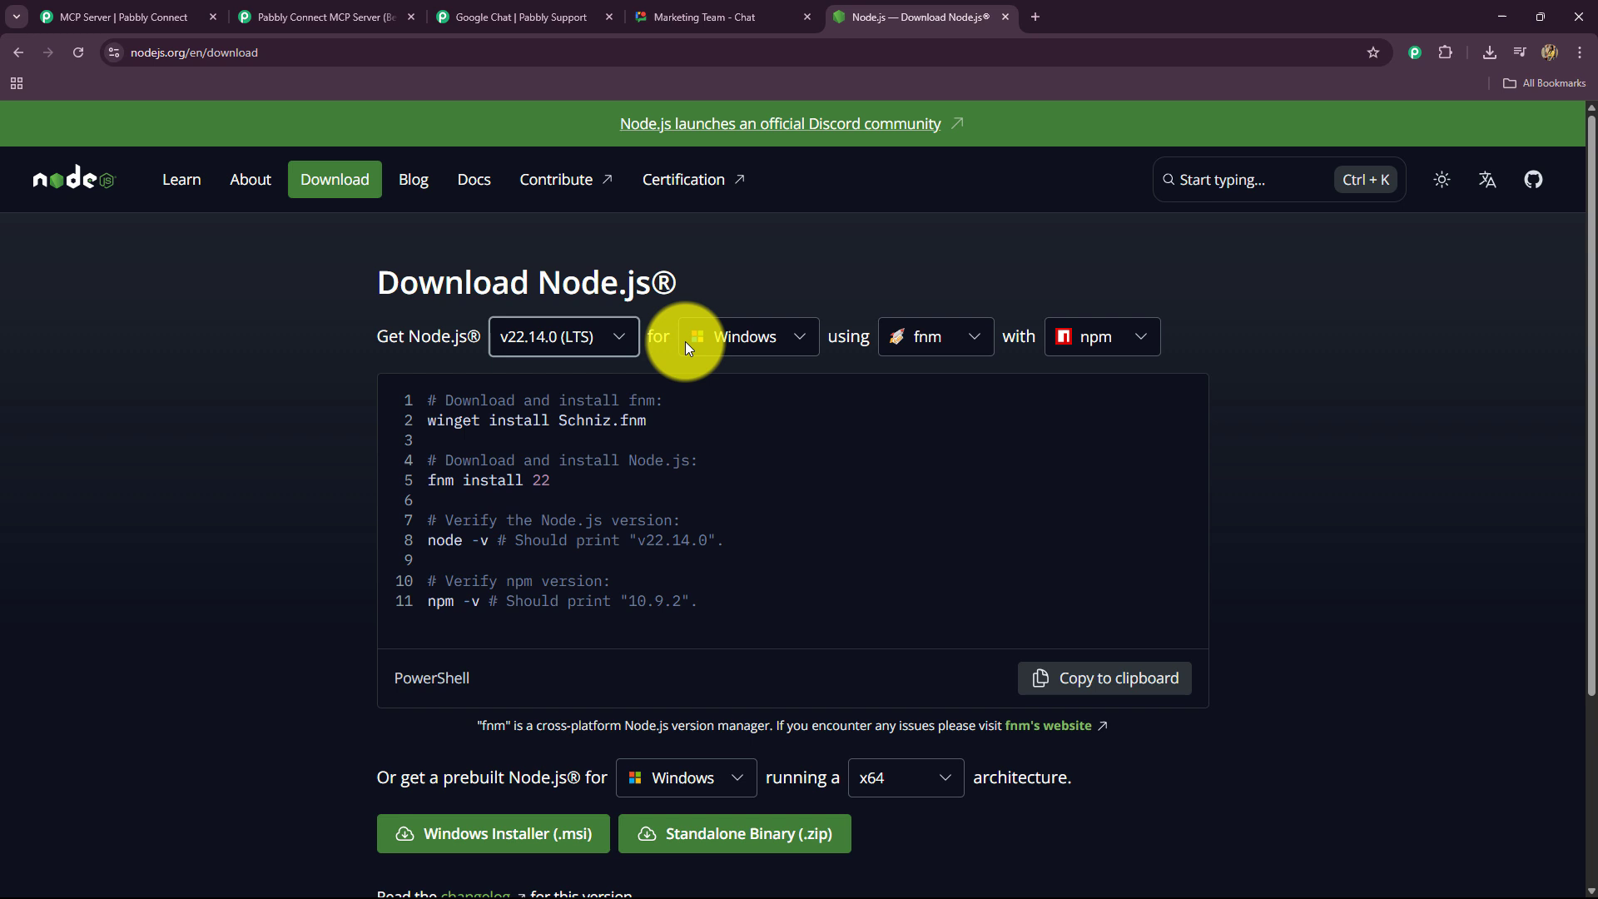
pyautogui.click(797, 336)
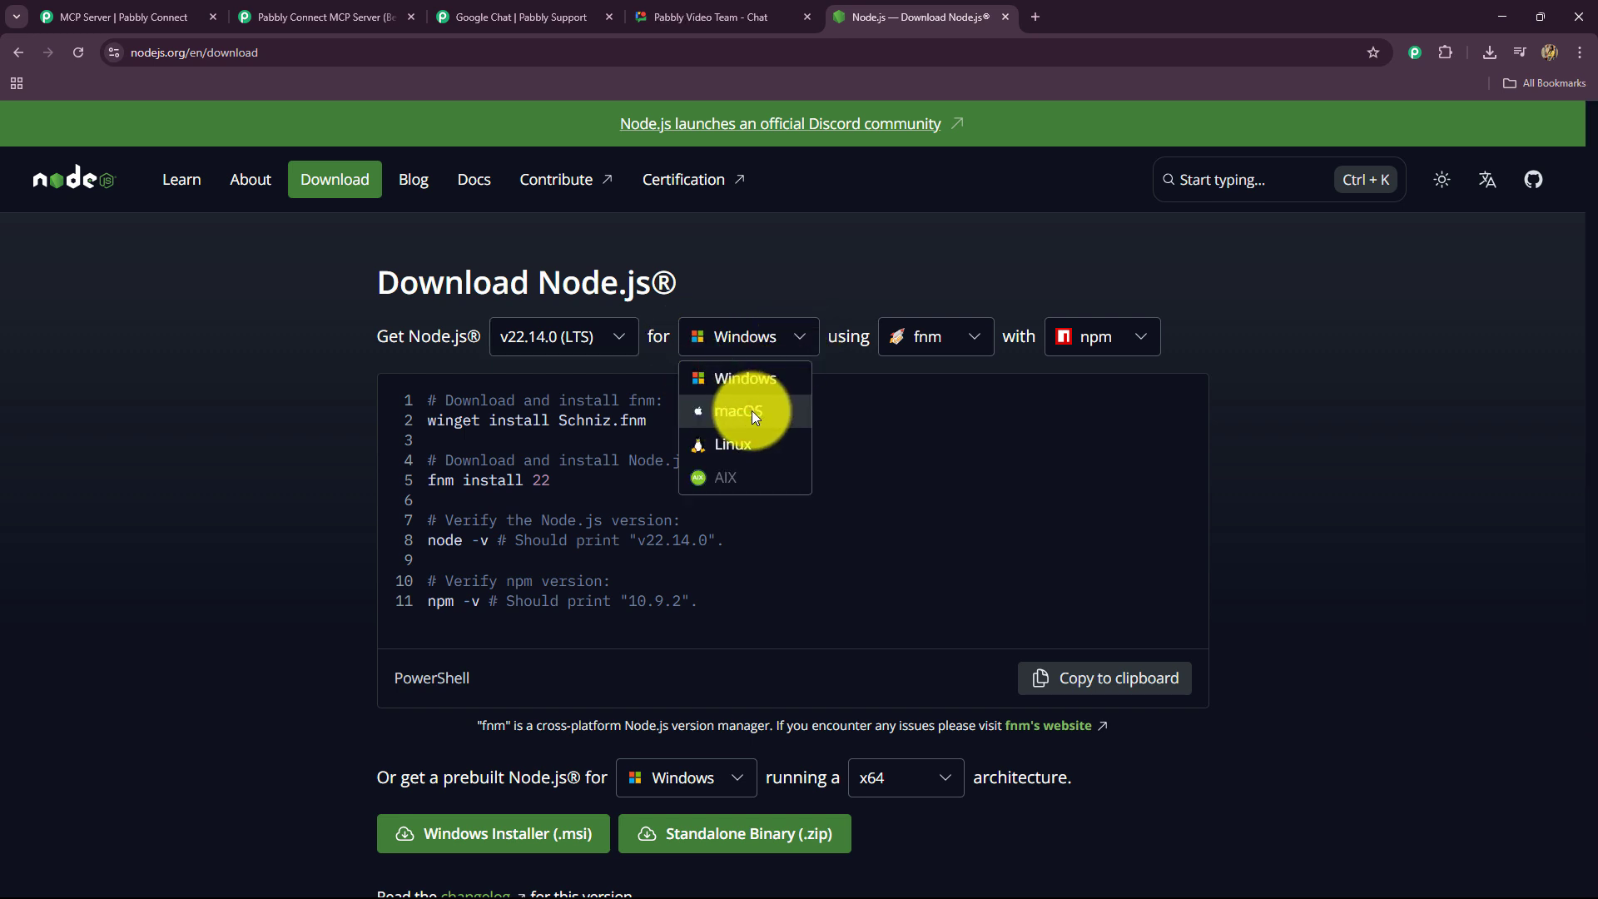
pyautogui.click(968, 332)
pyautogui.click(979, 341)
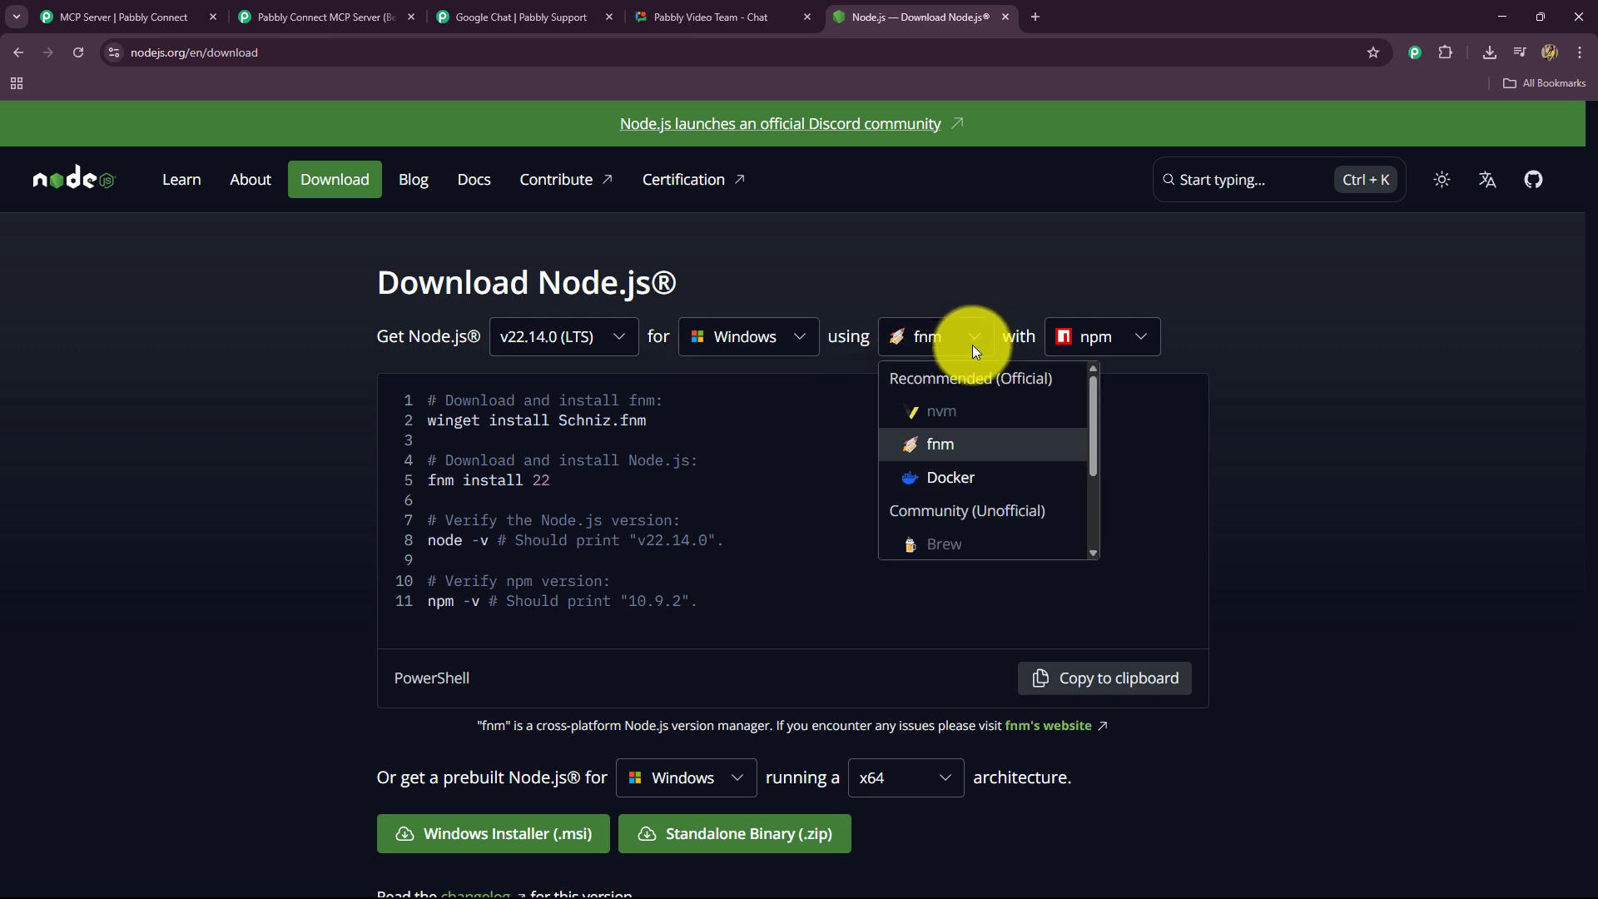
pyautogui.click(1143, 335)
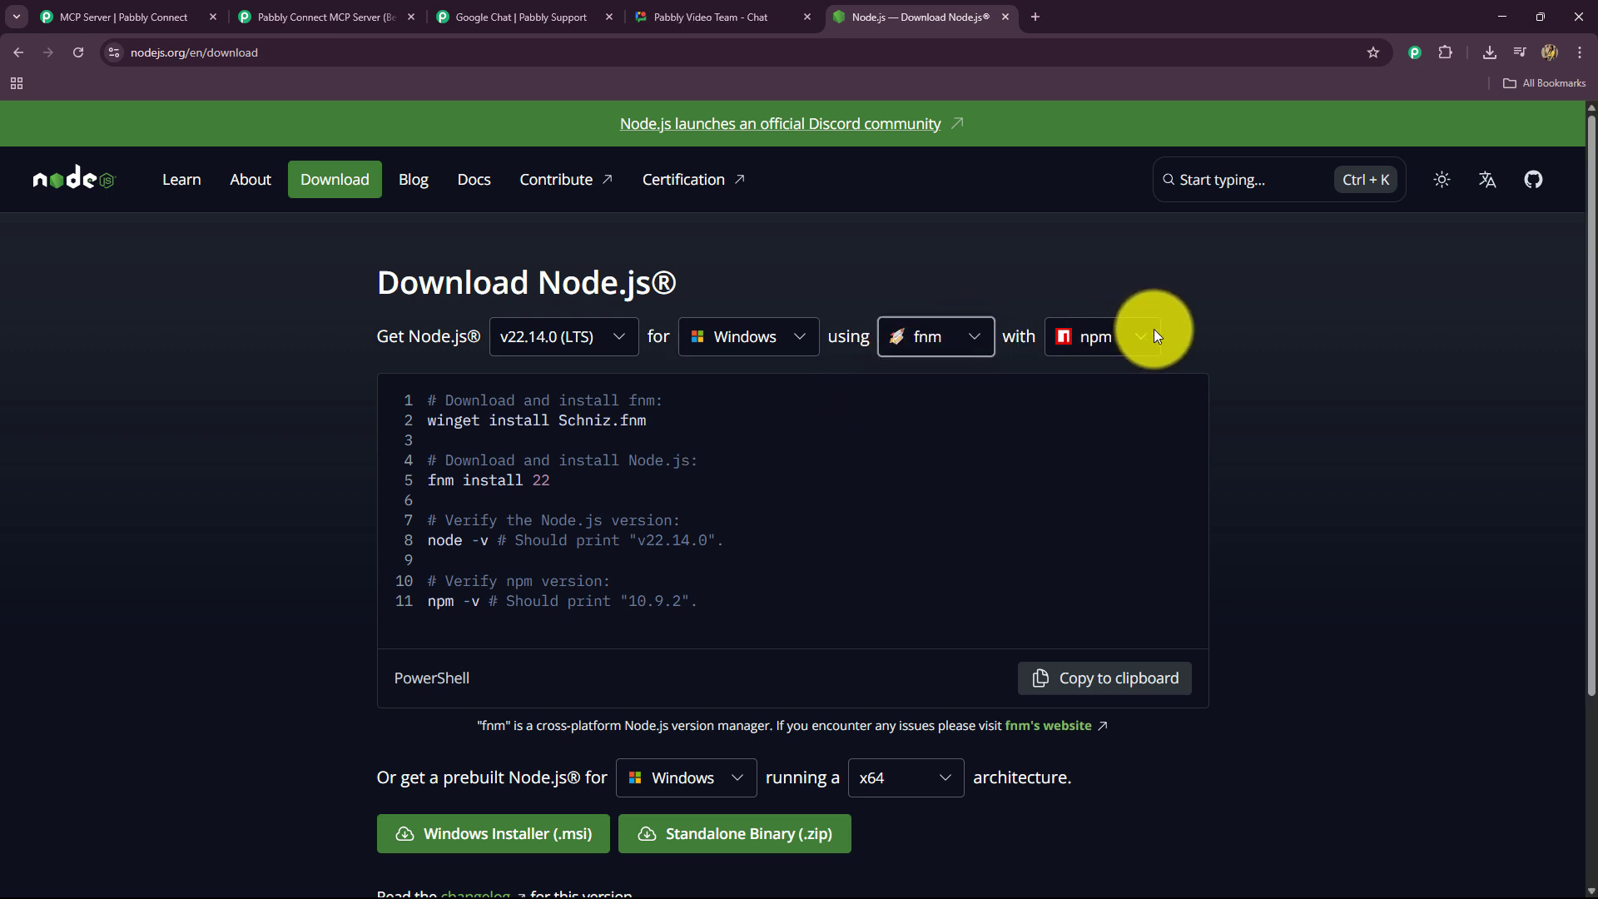
# - Download the Windows Installer (.msi), run it and move past the welcome page
pyautogui.click(502, 842)
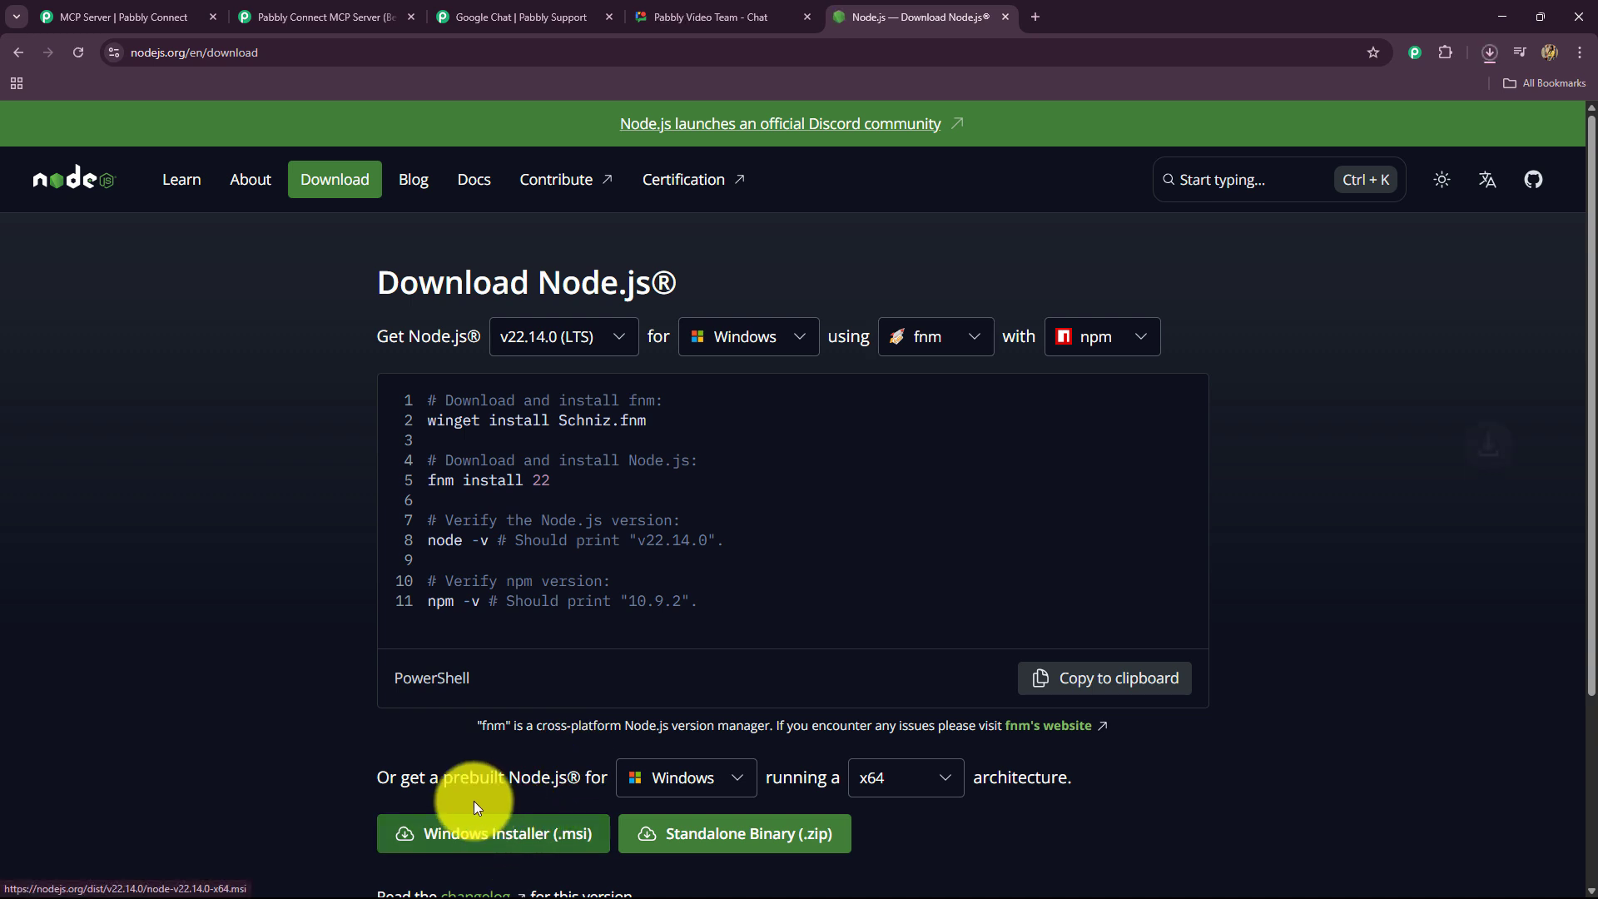
pyautogui.click(1489, 55)
pyautogui.click(1361, 123)
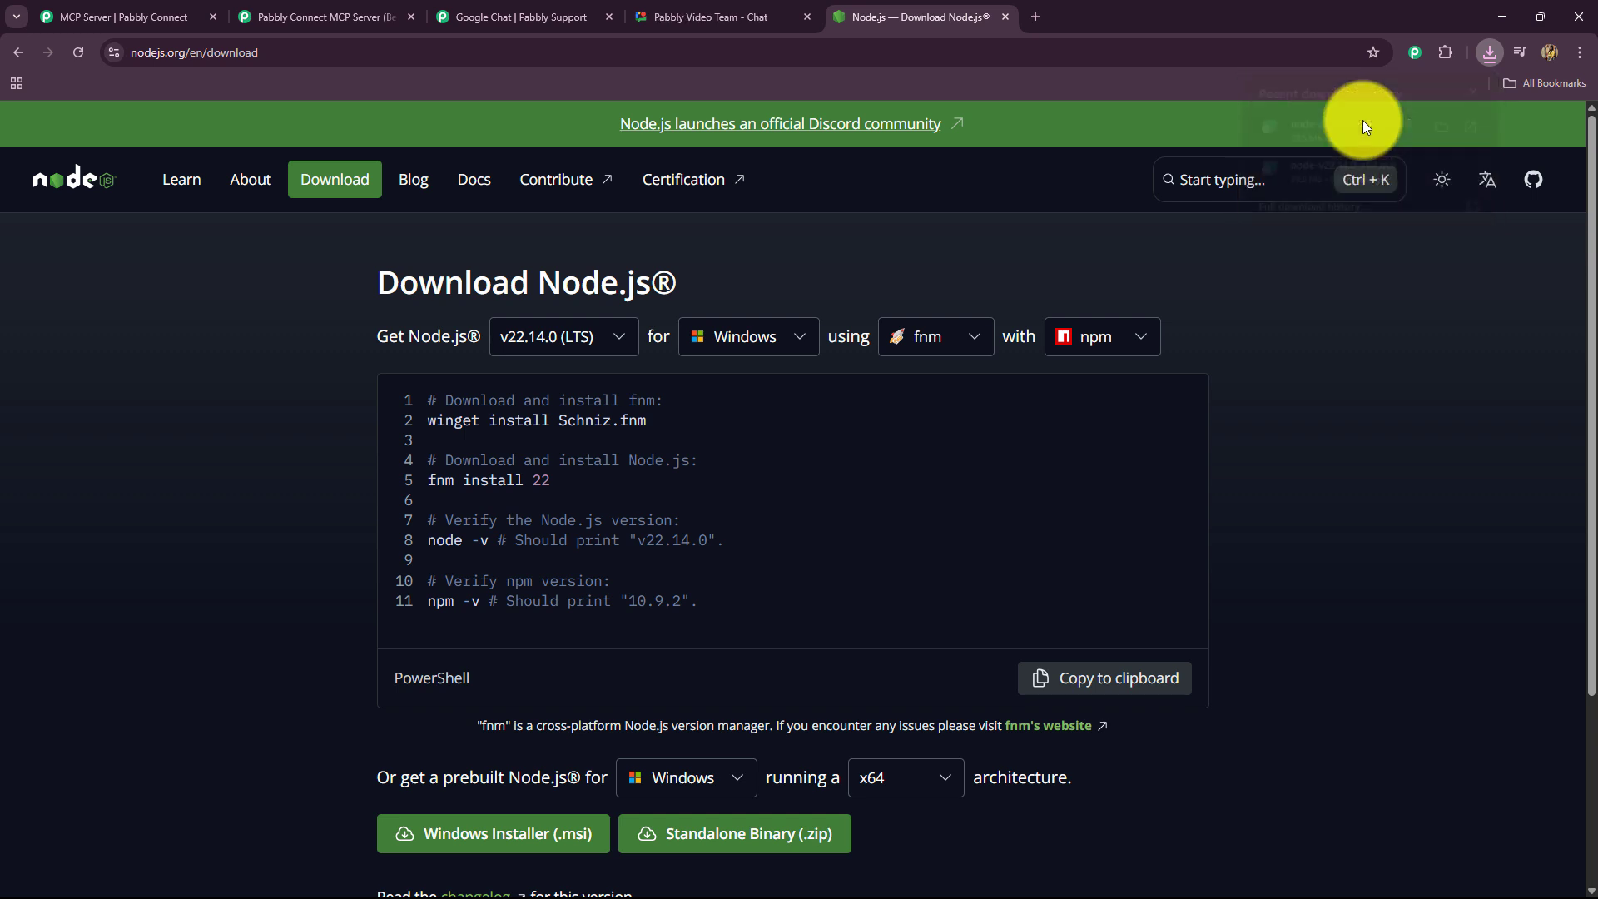
pyautogui.click(884, 589)
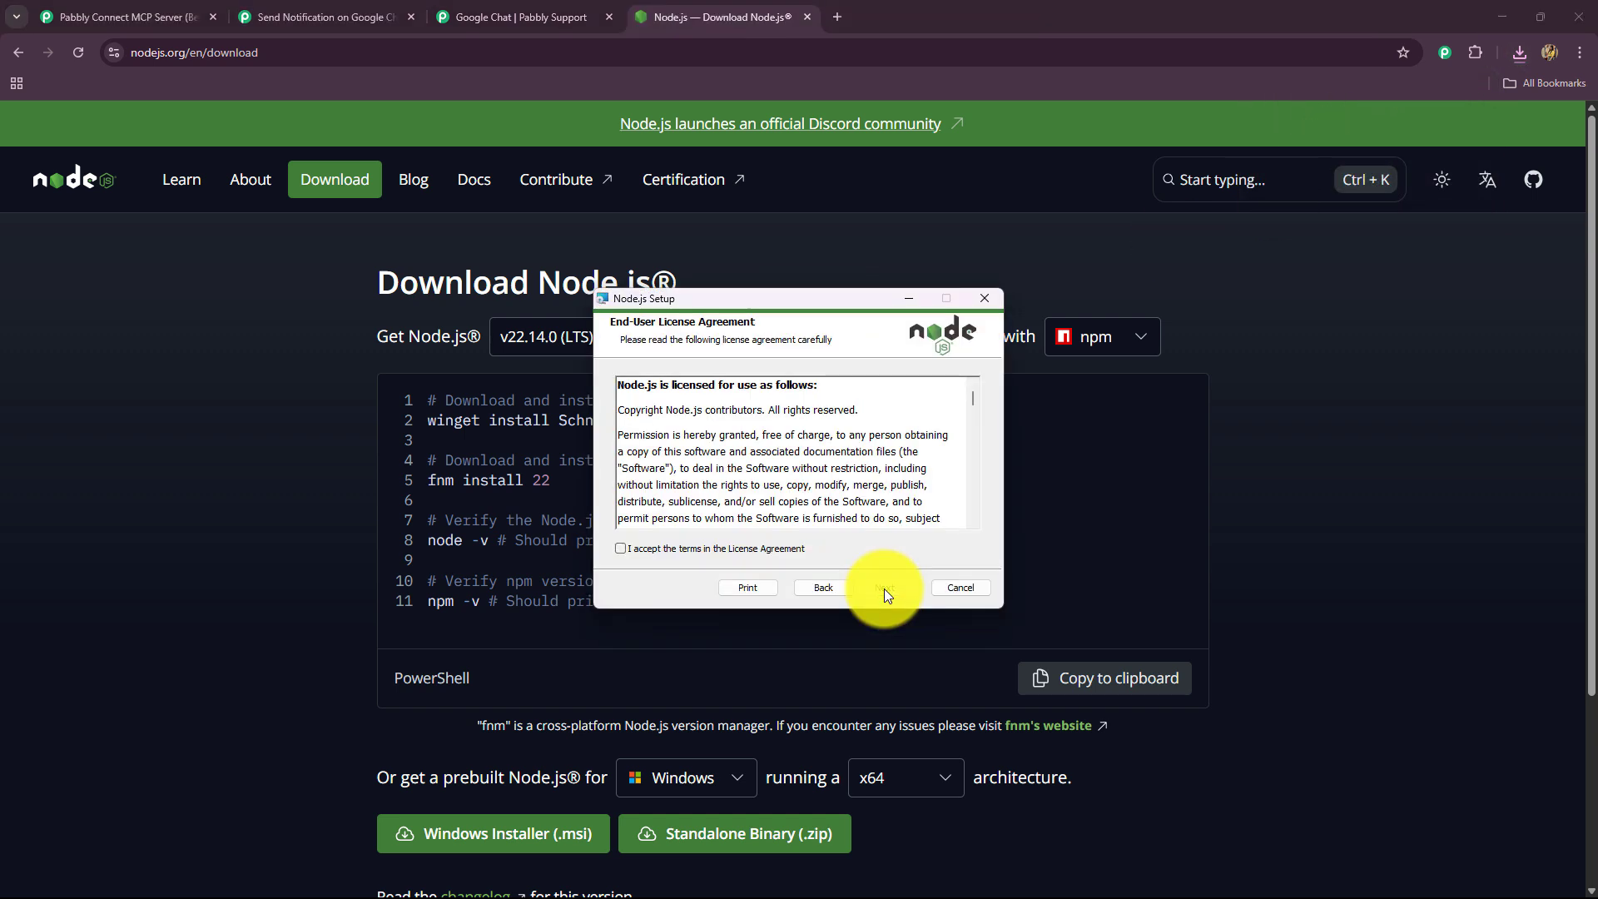
# - Accept the licence, keep default folder and components, enable native-module tools, and install Node.js
pyautogui.click(621, 547)
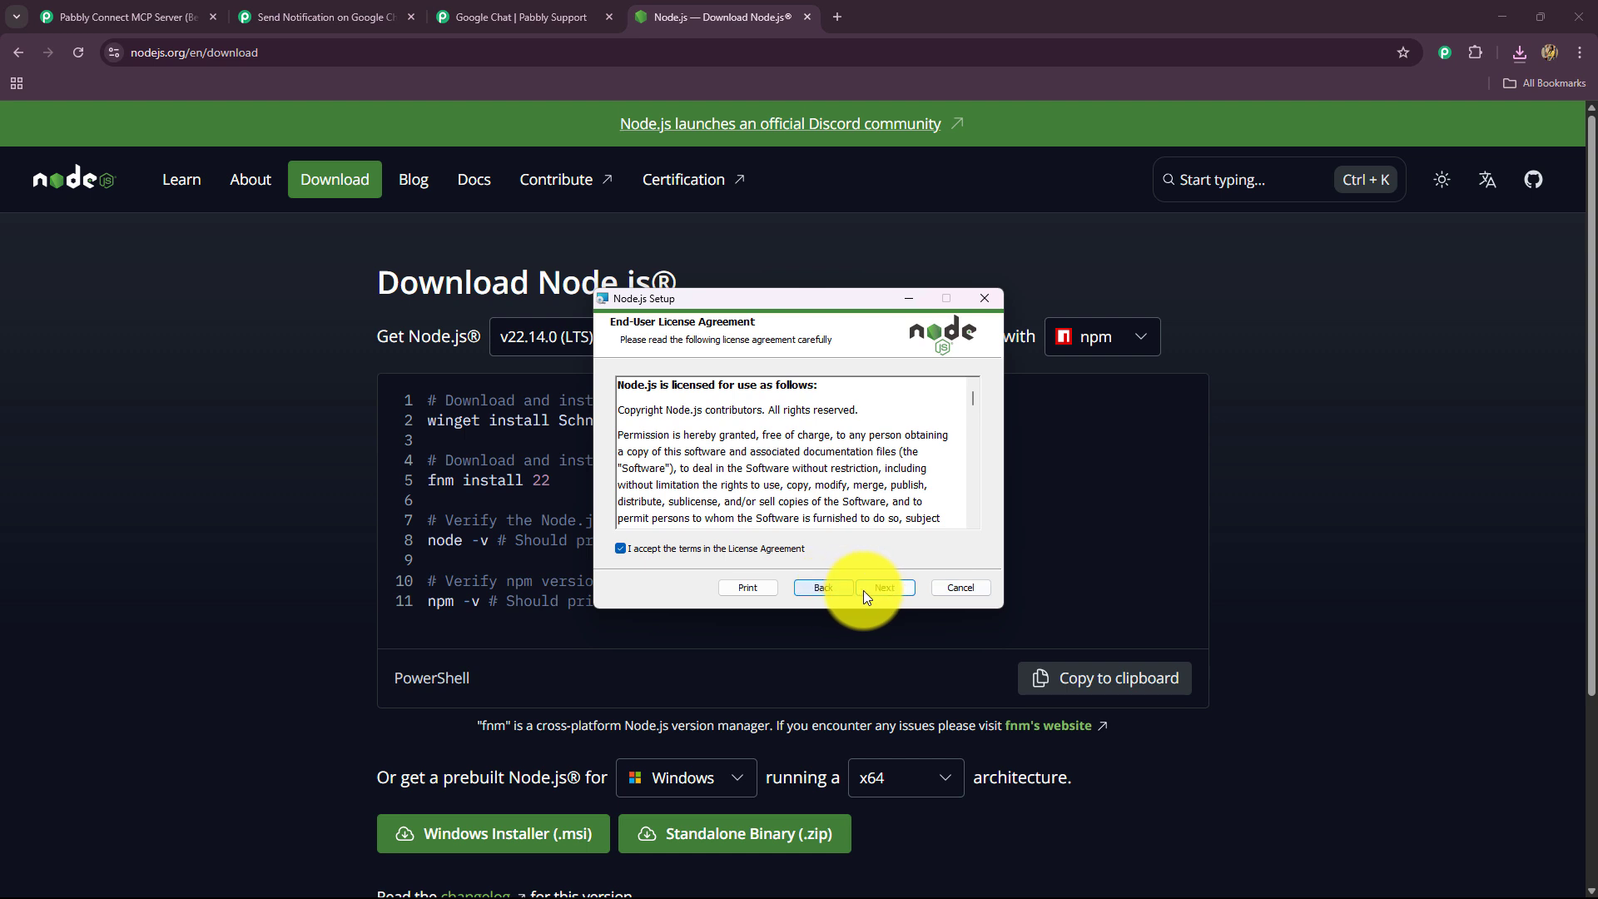
pyautogui.click(875, 587)
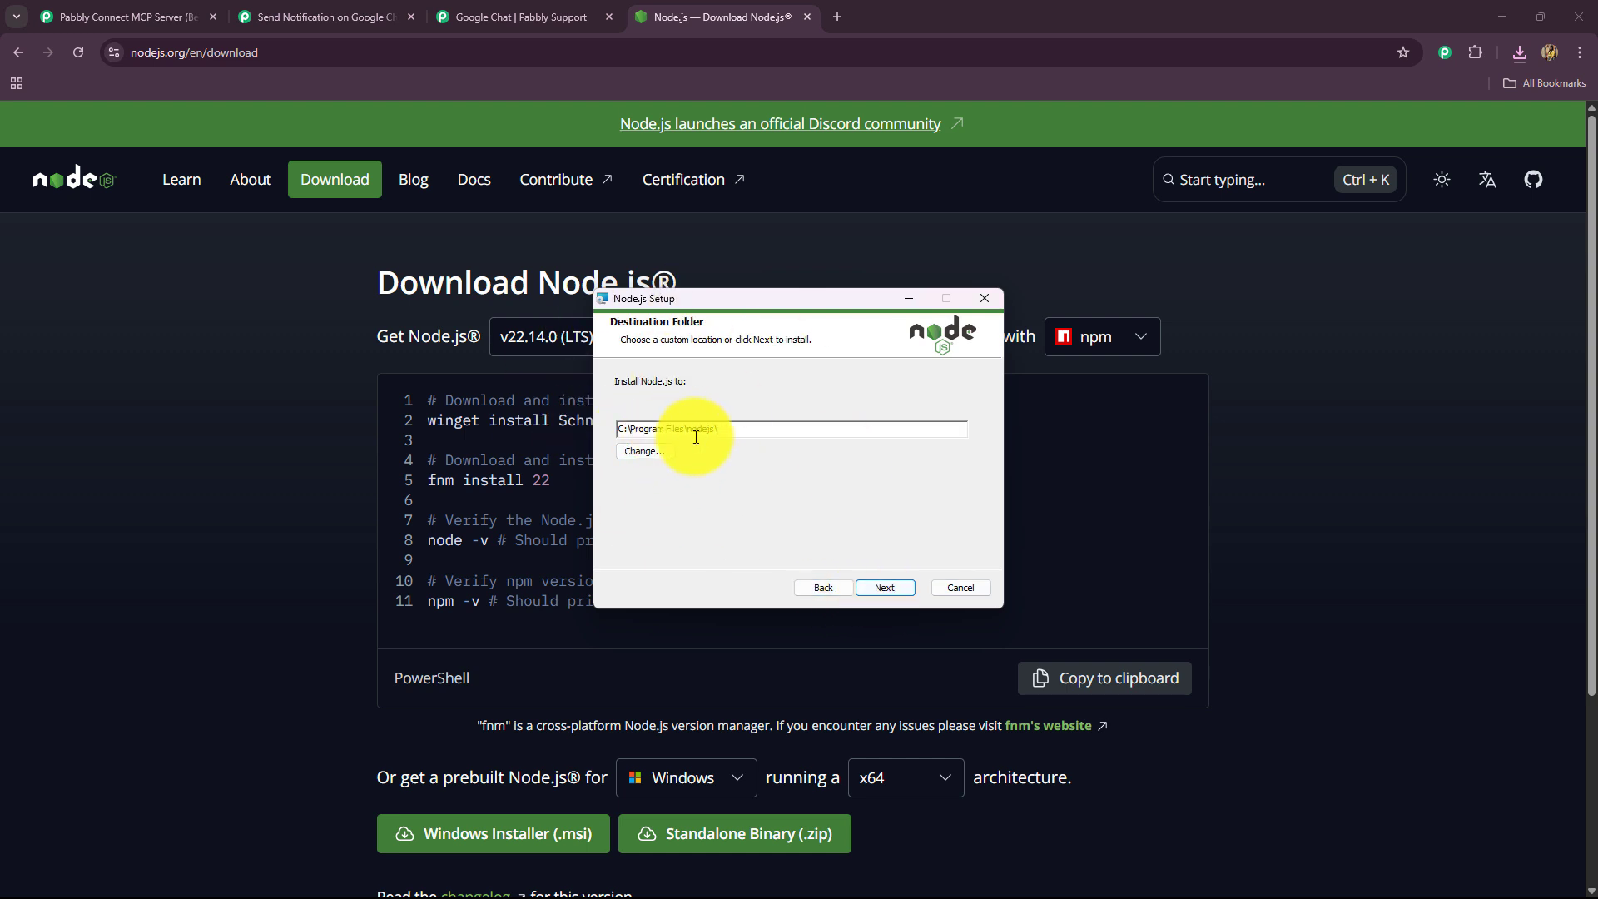
pyautogui.click(871, 587)
pyautogui.click(902, 585)
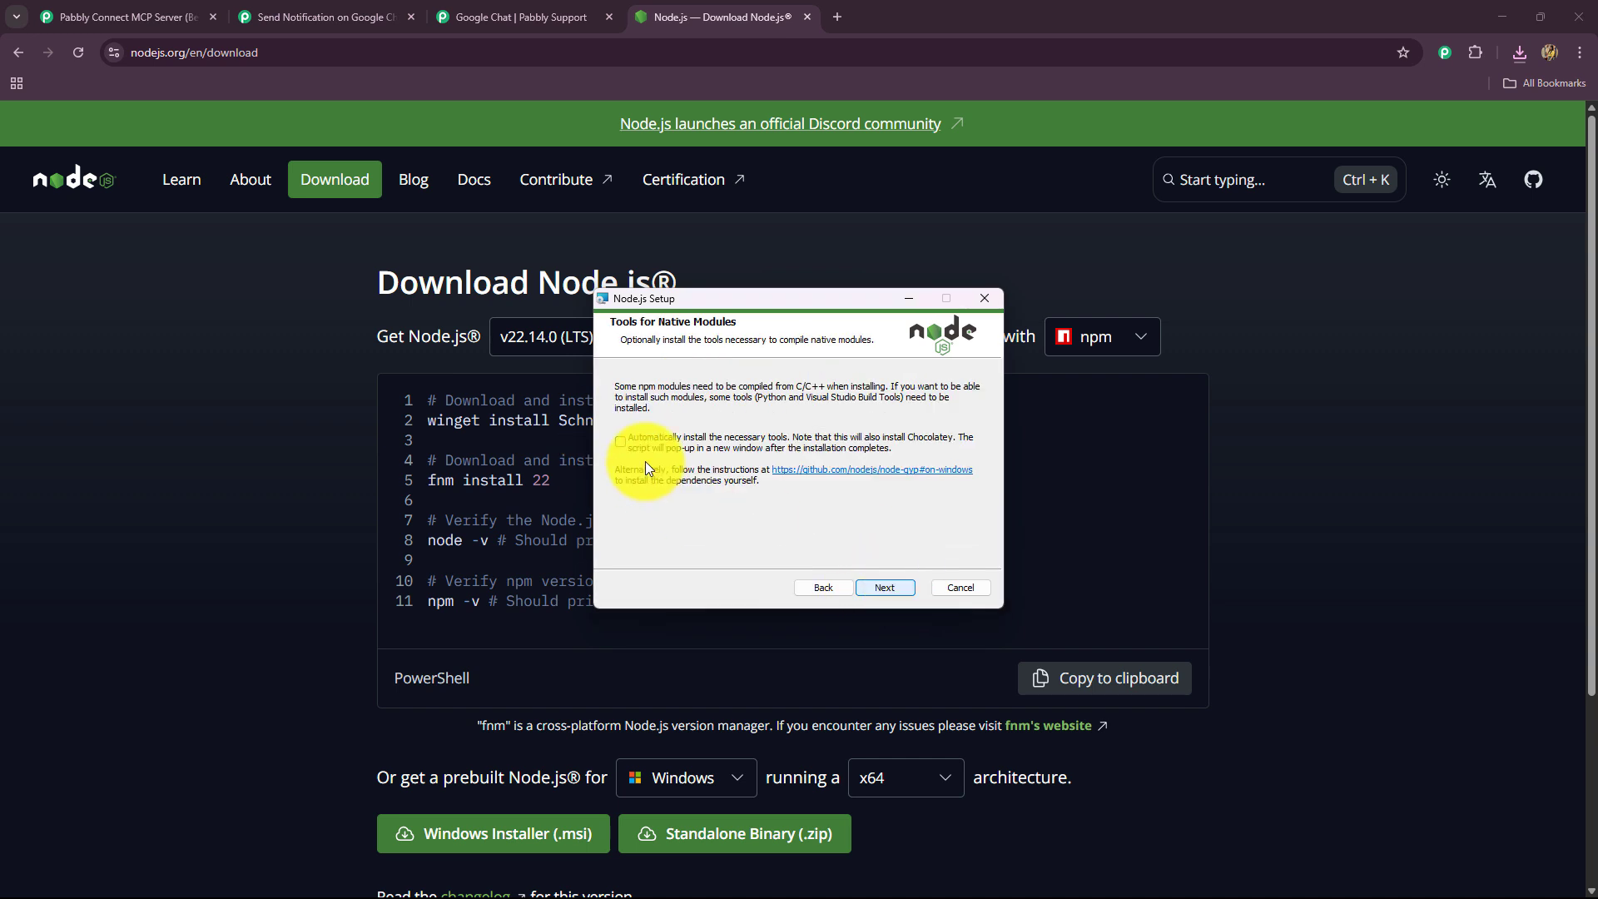
pyautogui.click(620, 442)
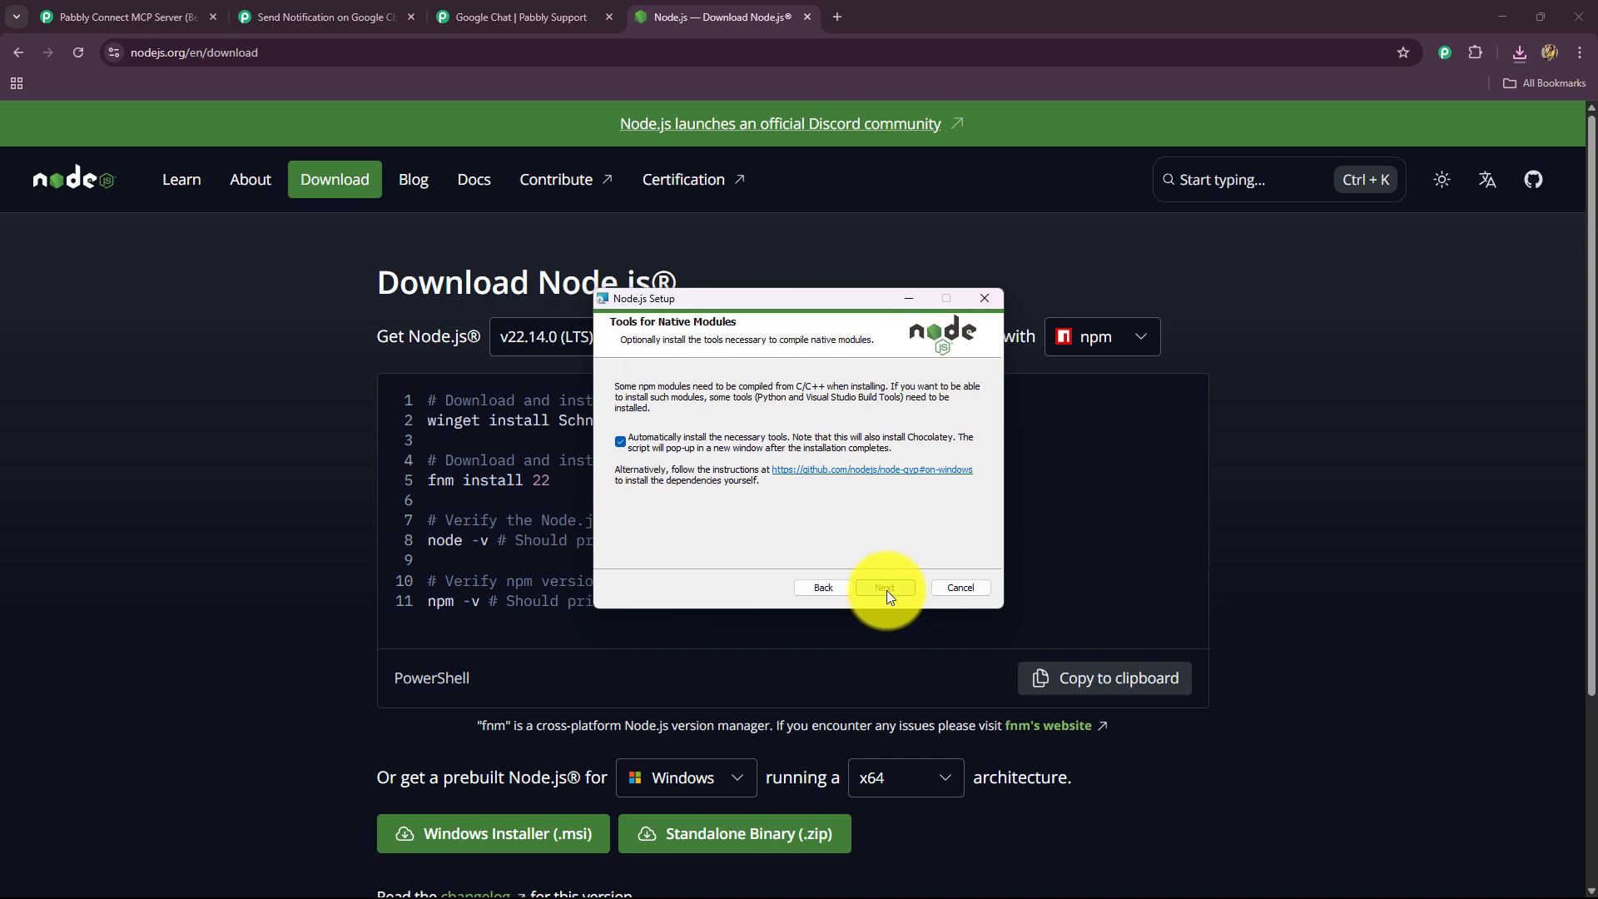
pyautogui.click(886, 591)
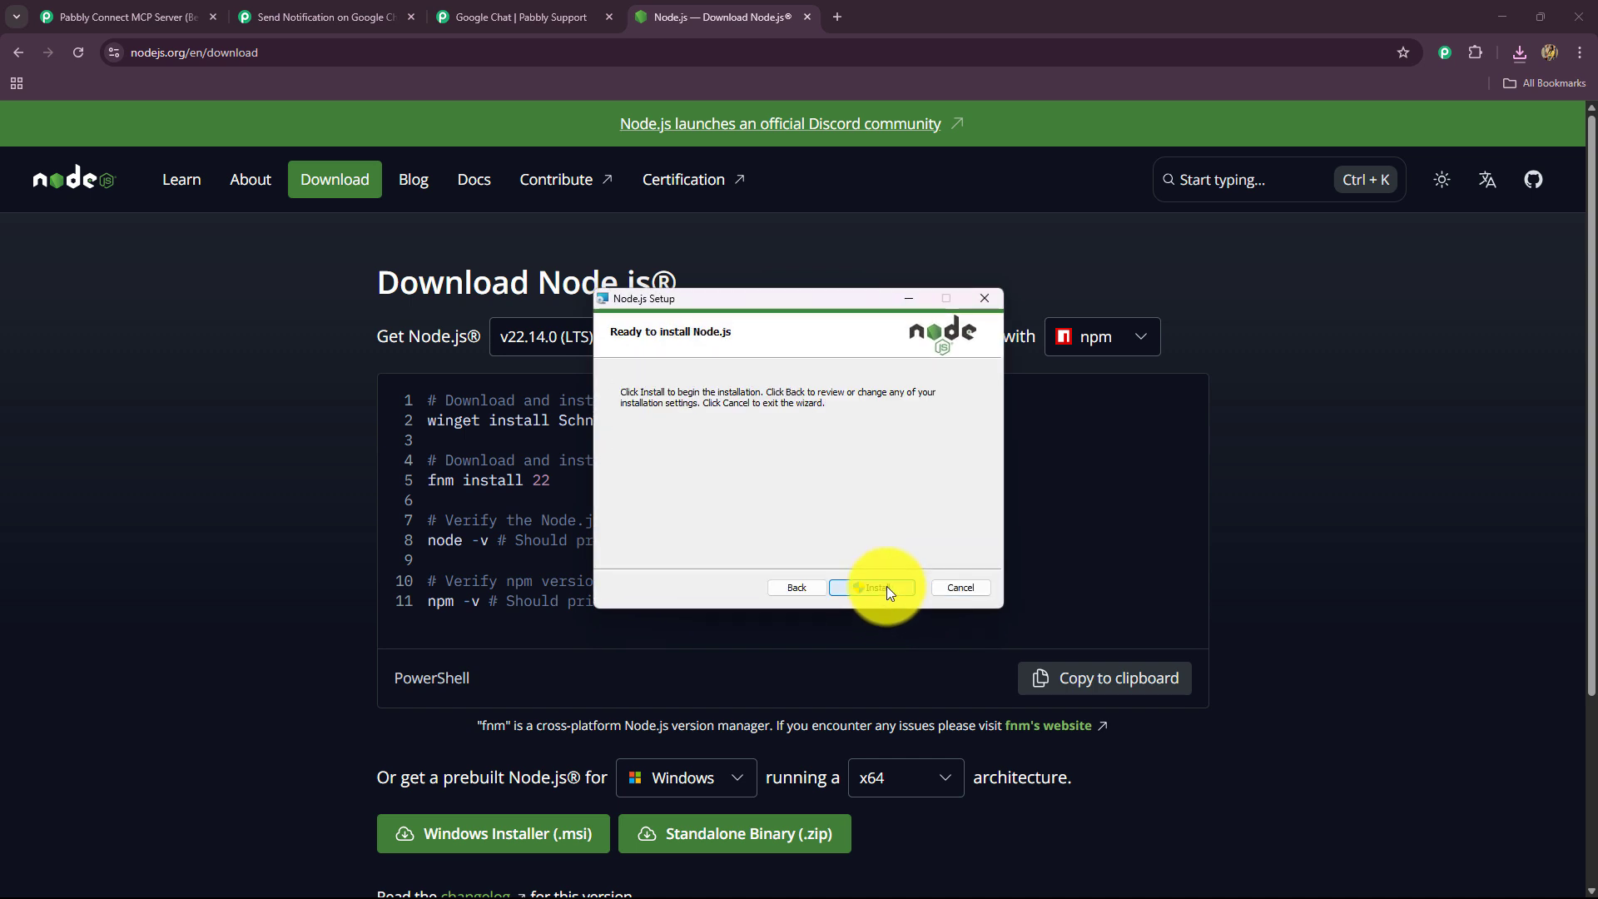
pyautogui.click(886, 587)
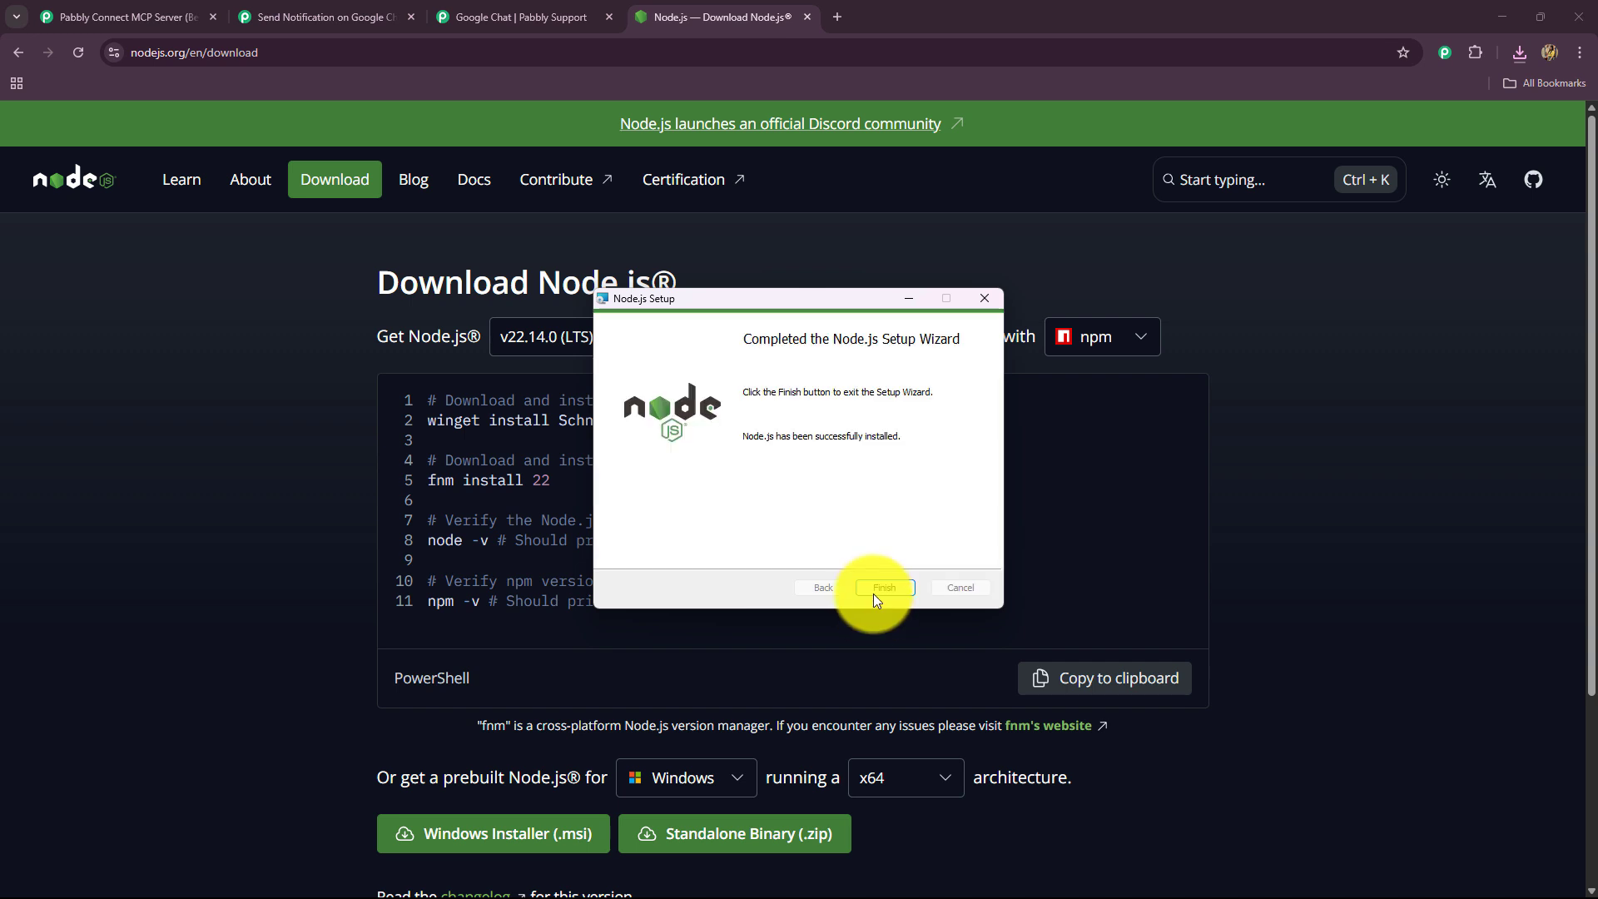
pyautogui.click(882, 588)
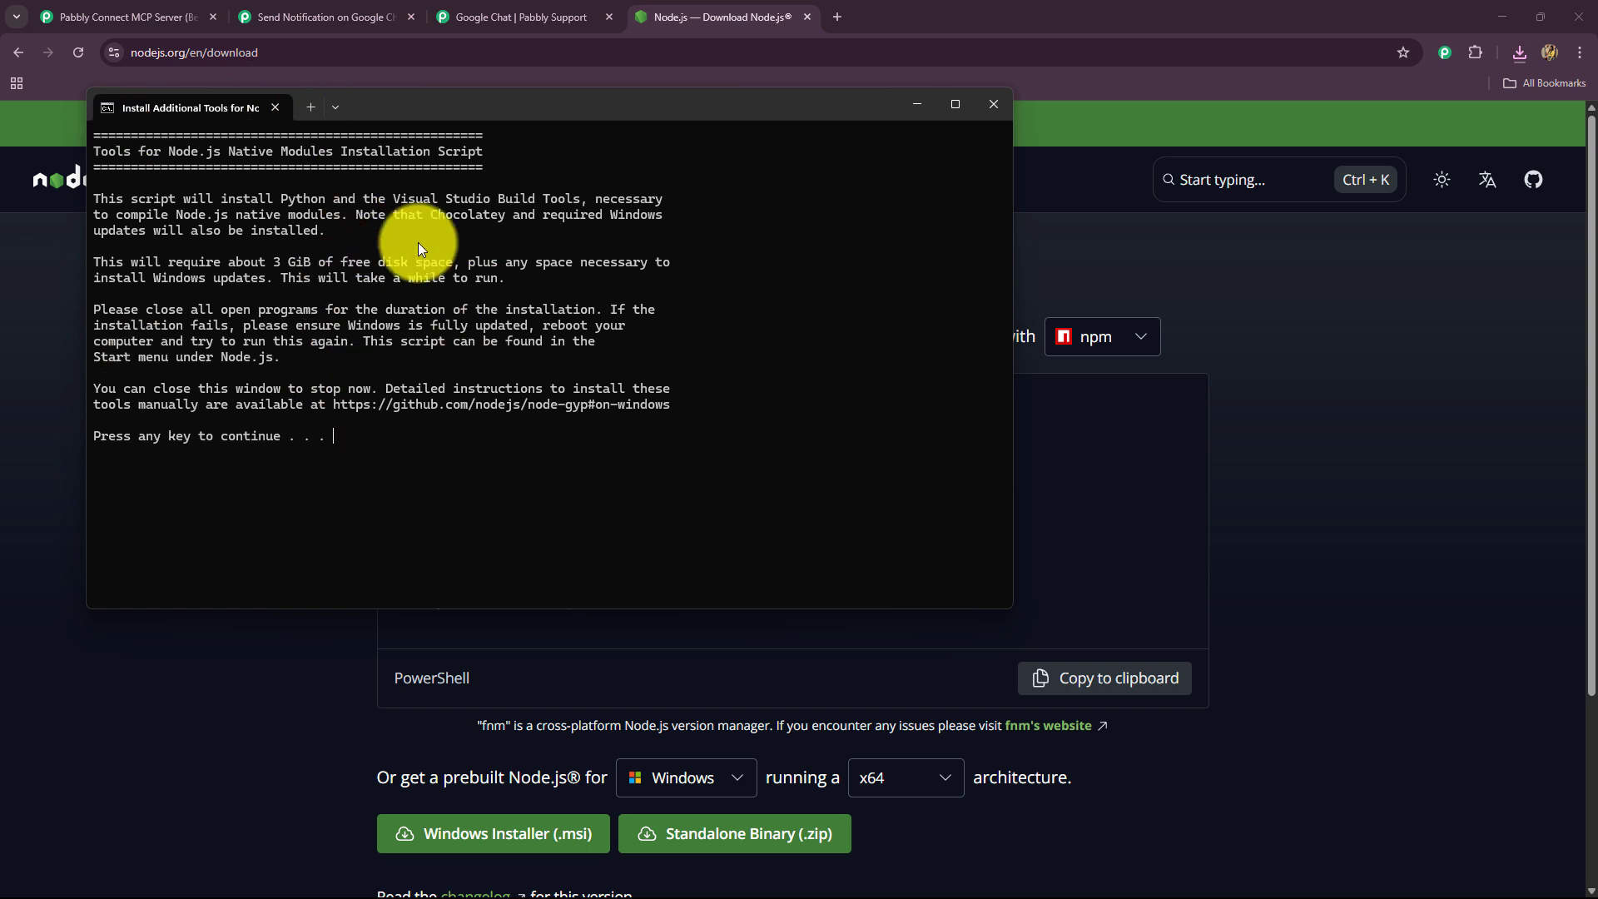
# - Continue past both 'Press any key' prompts of the native-modules tools script
pyautogui.press('Return')
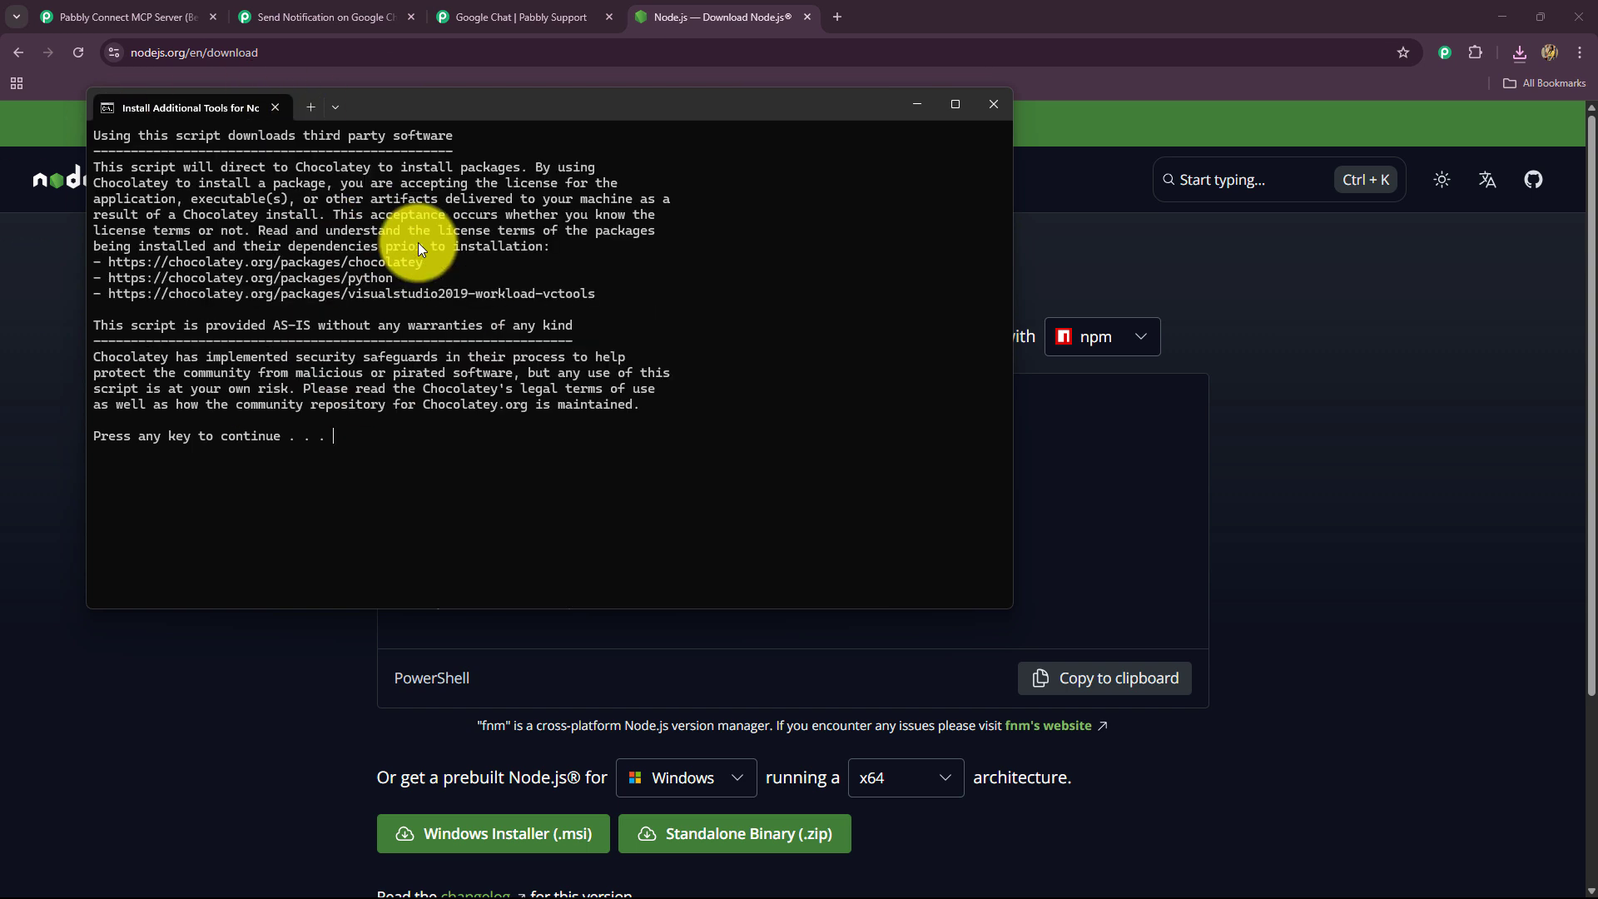
pyautogui.press('Return')
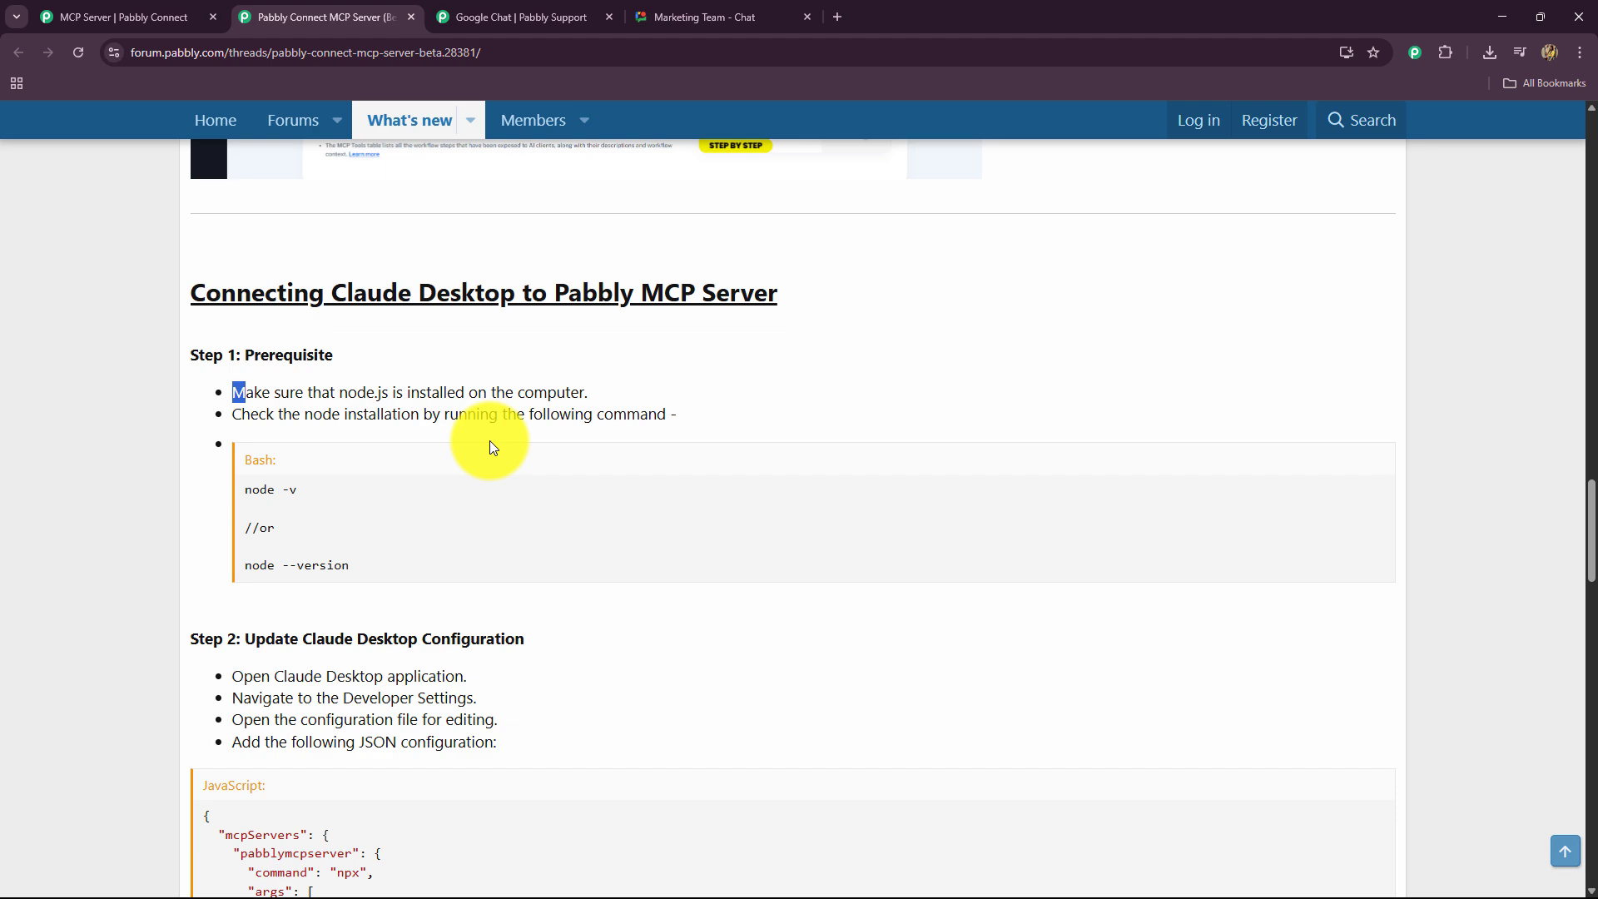
pyautogui.click(366, 405)
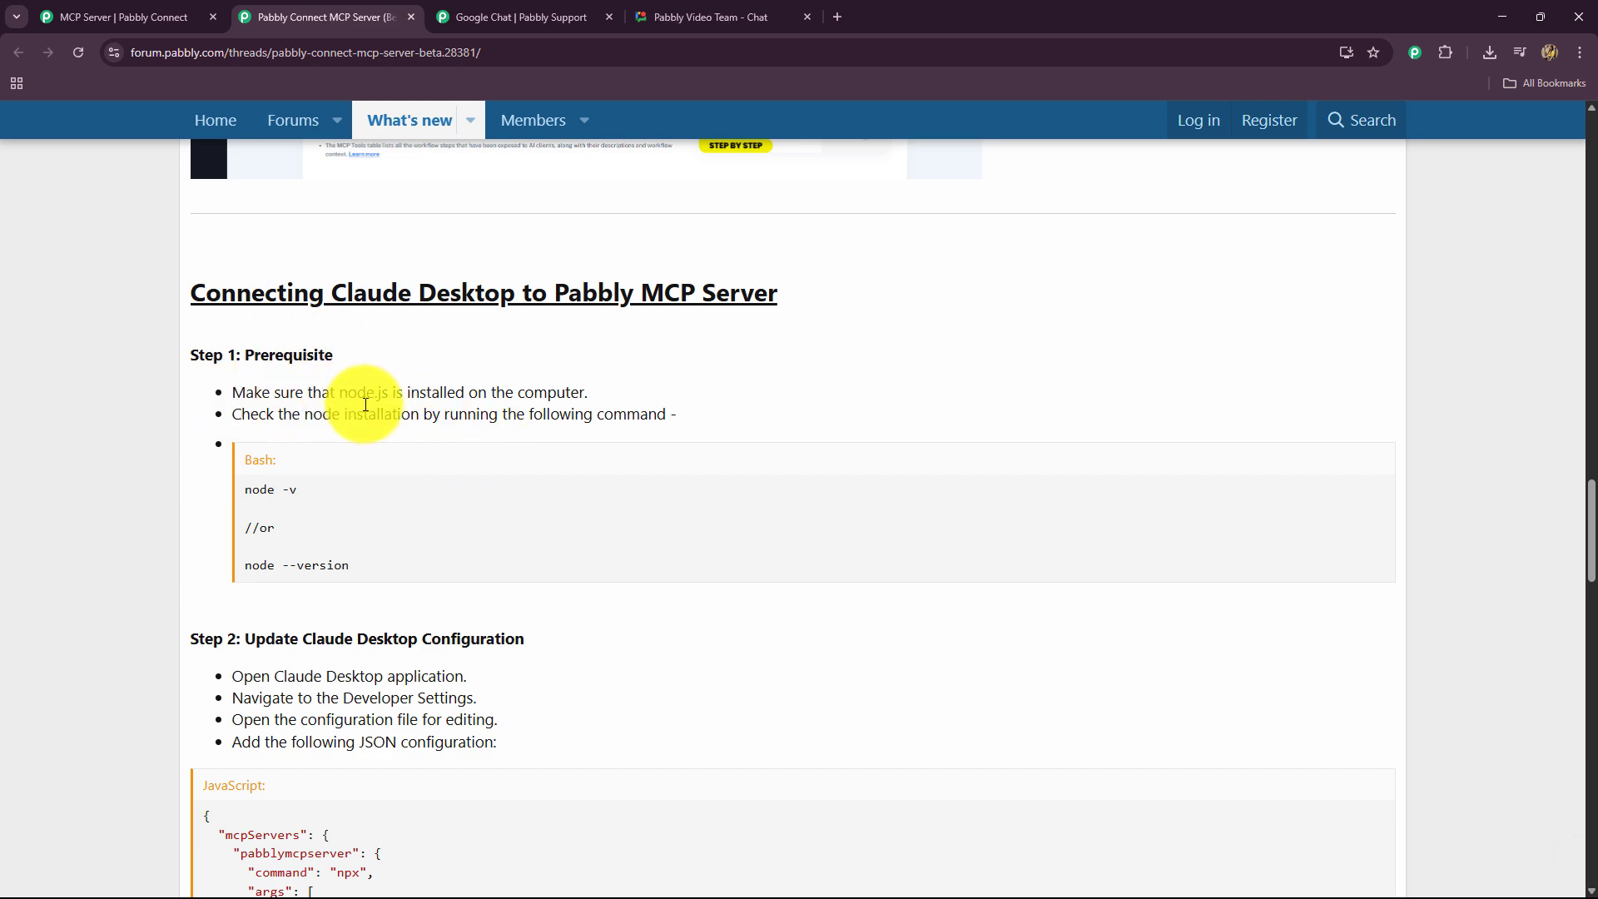
pyautogui.moveTo(339, 393); pyautogui.dragTo(396, 460)
pyautogui.scroll(-4, 672, 429)
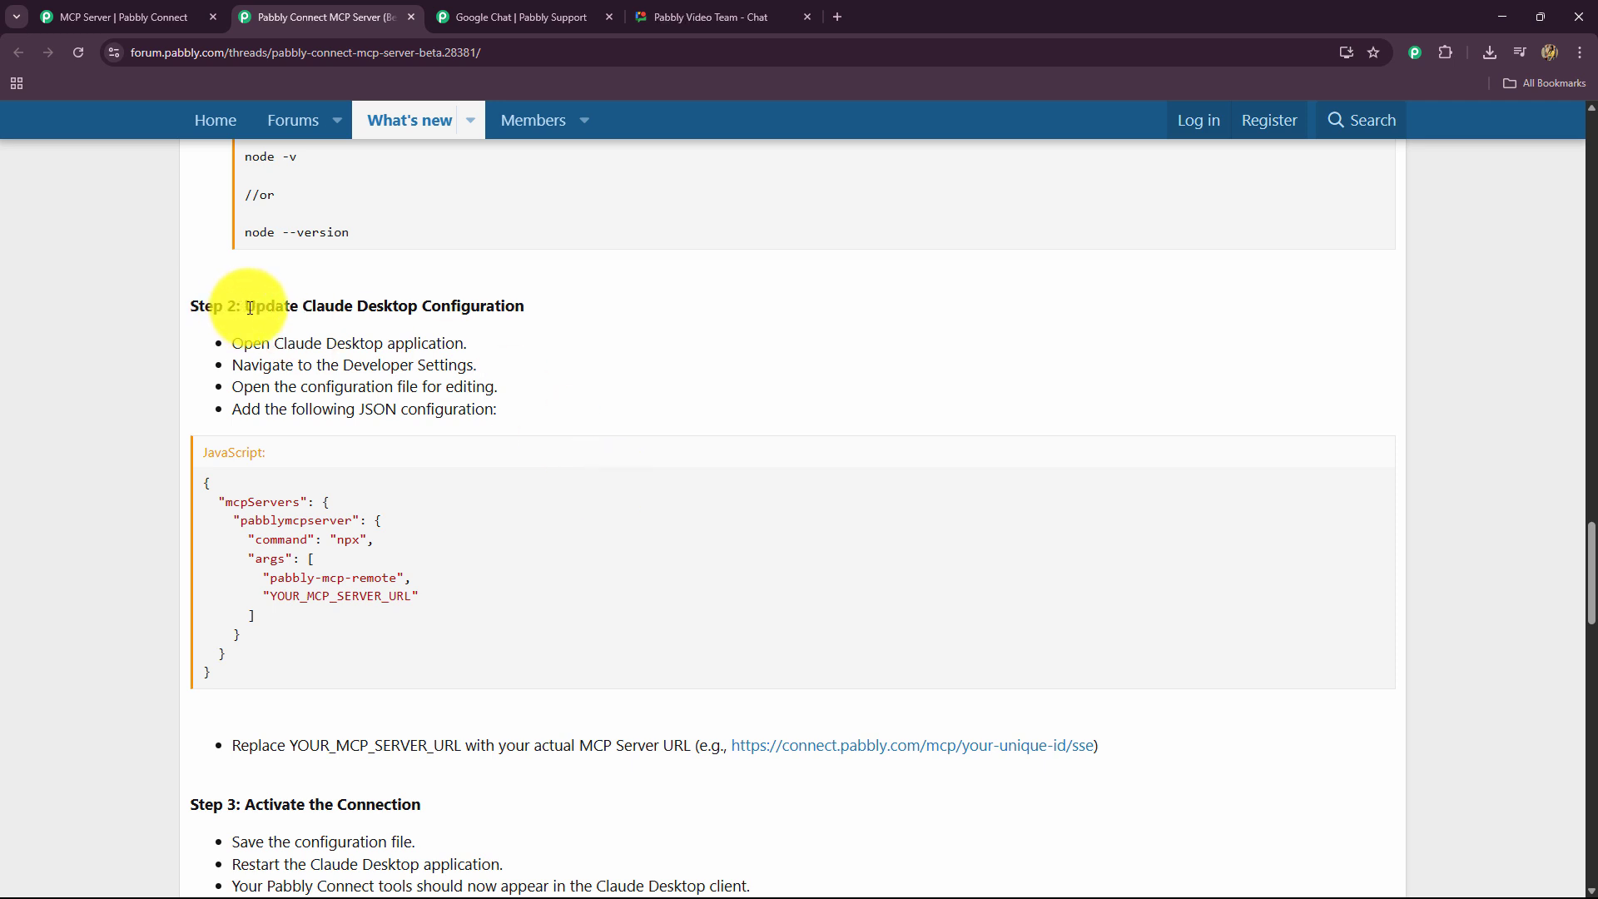
pyautogui.moveTo(244, 306); pyautogui.dragTo(542, 321)
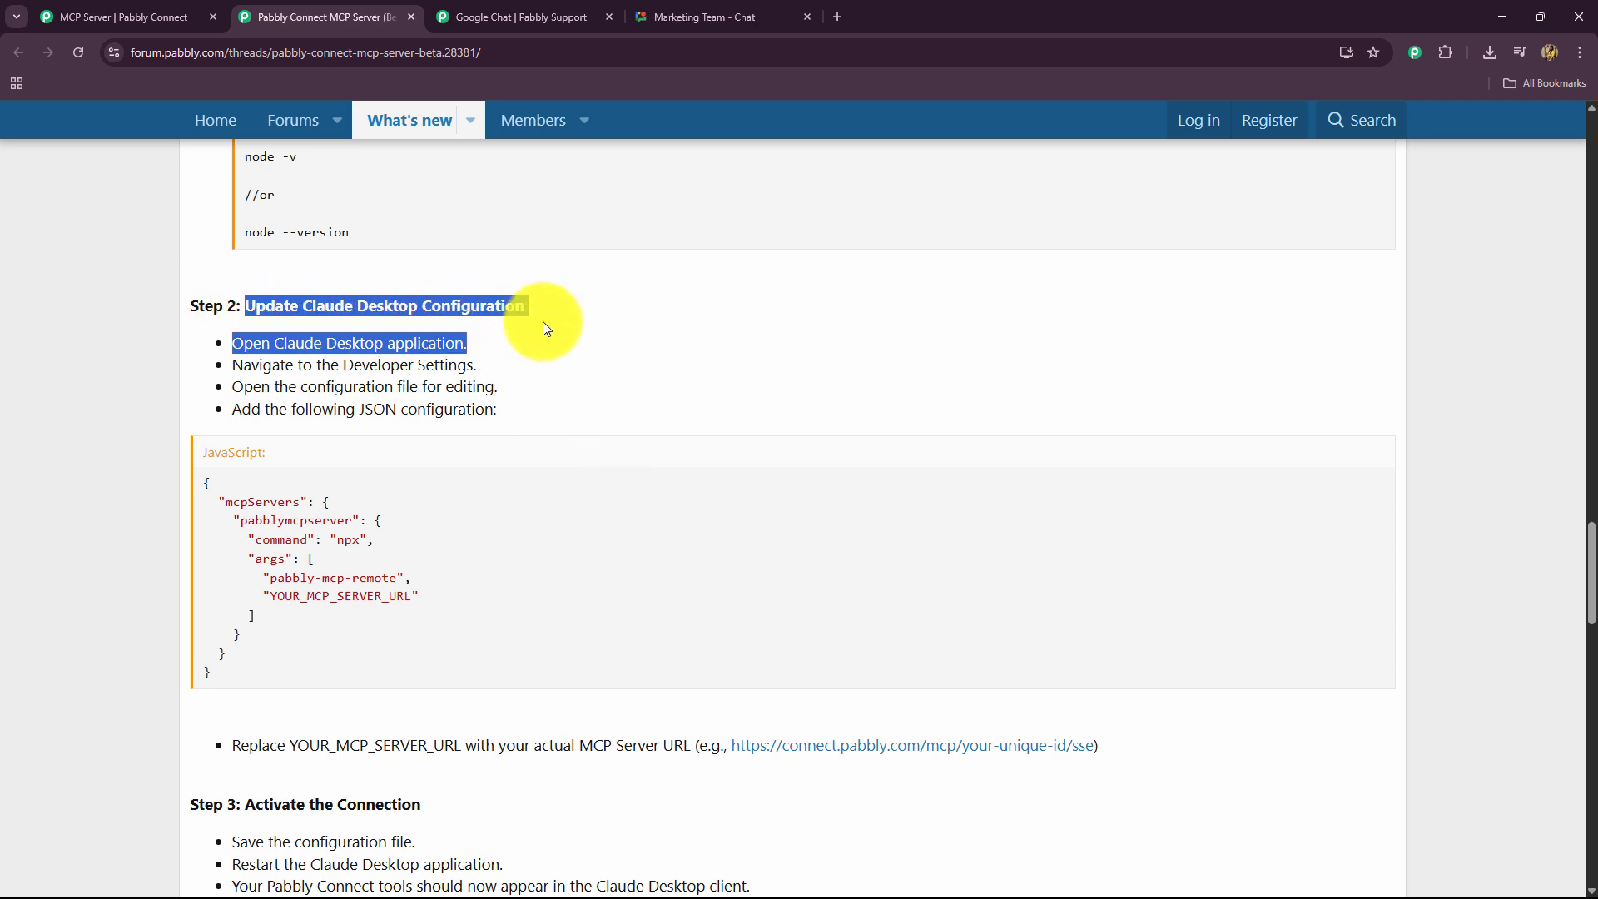
pyautogui.click(550, 366)
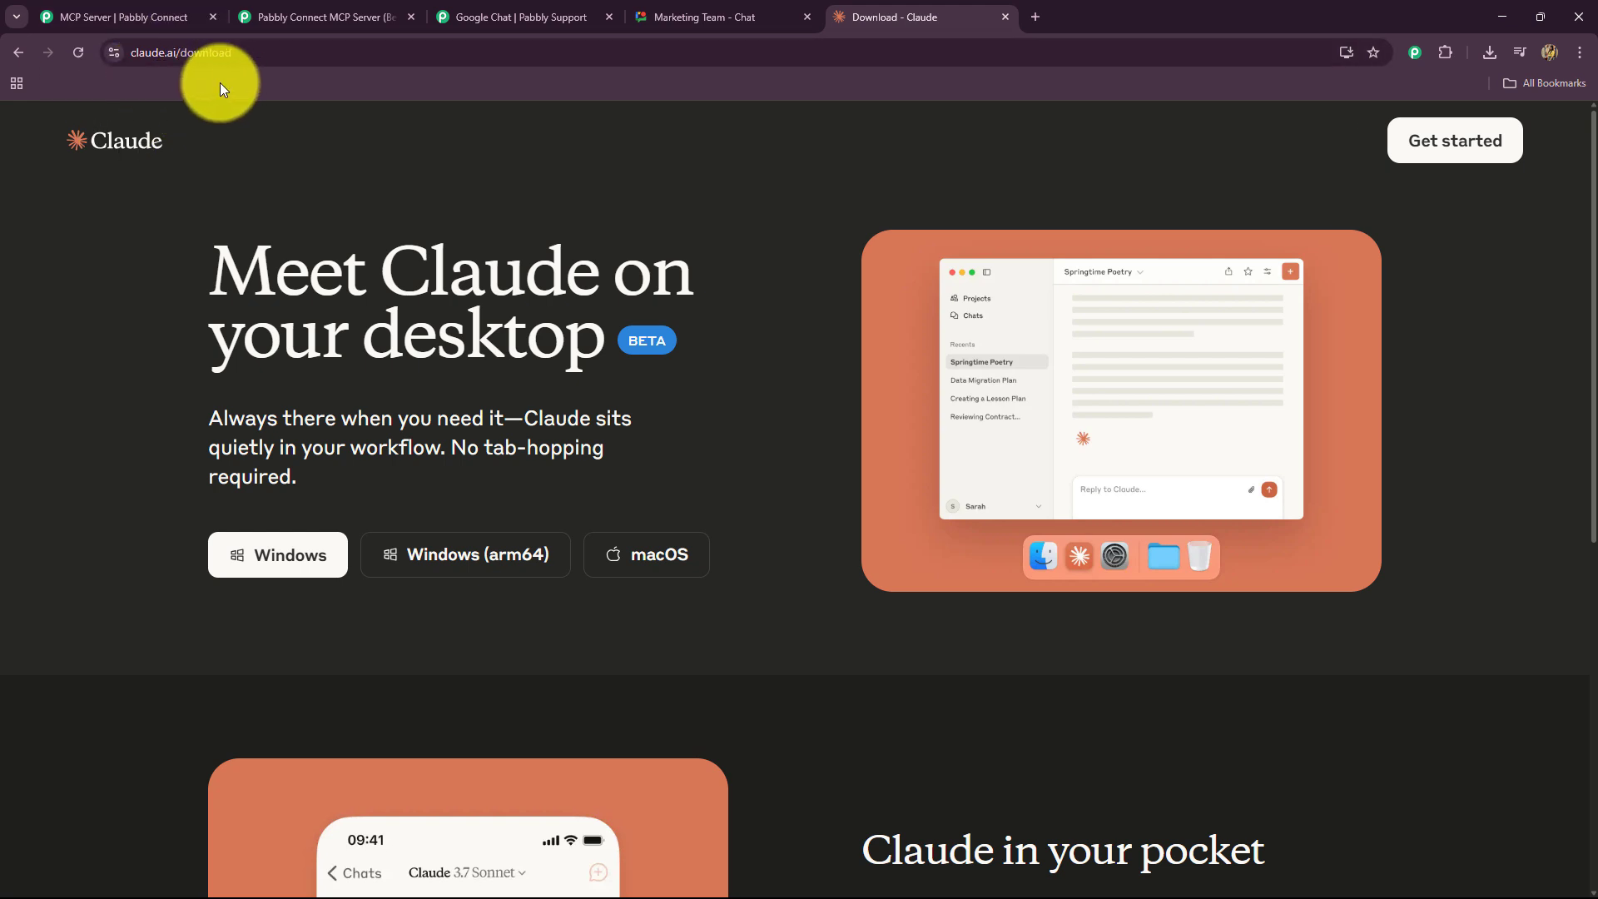
# - Download Claude-Setup-x64.exe from claude.ai for Windows, then bring up the installed Claude app
pyautogui.click(270, 54)
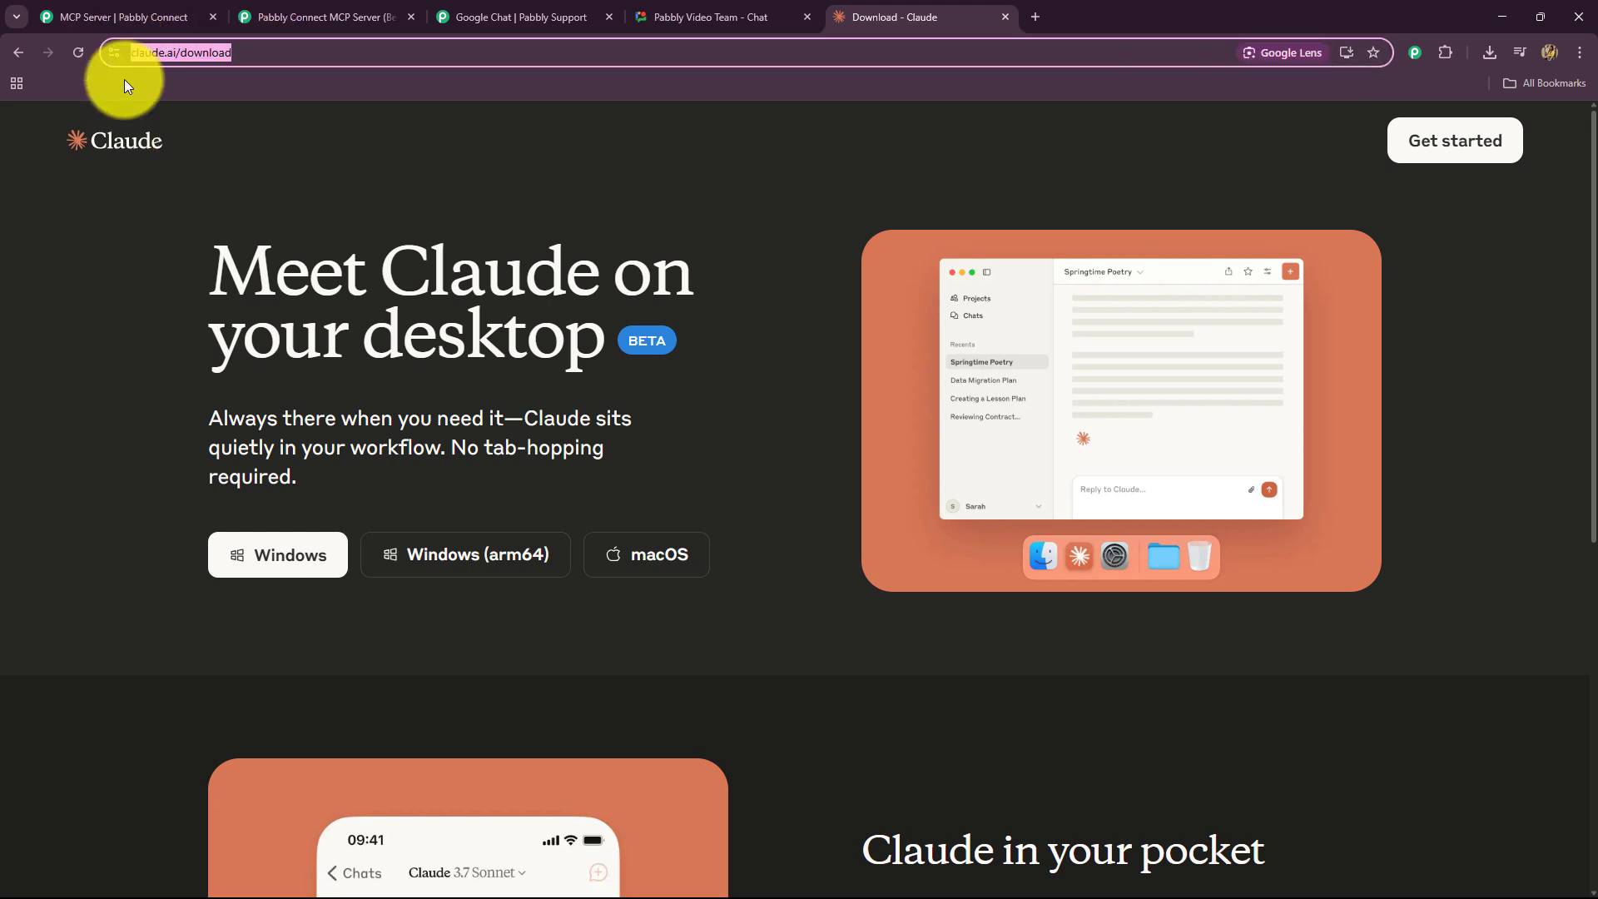
pyautogui.click(287, 570)
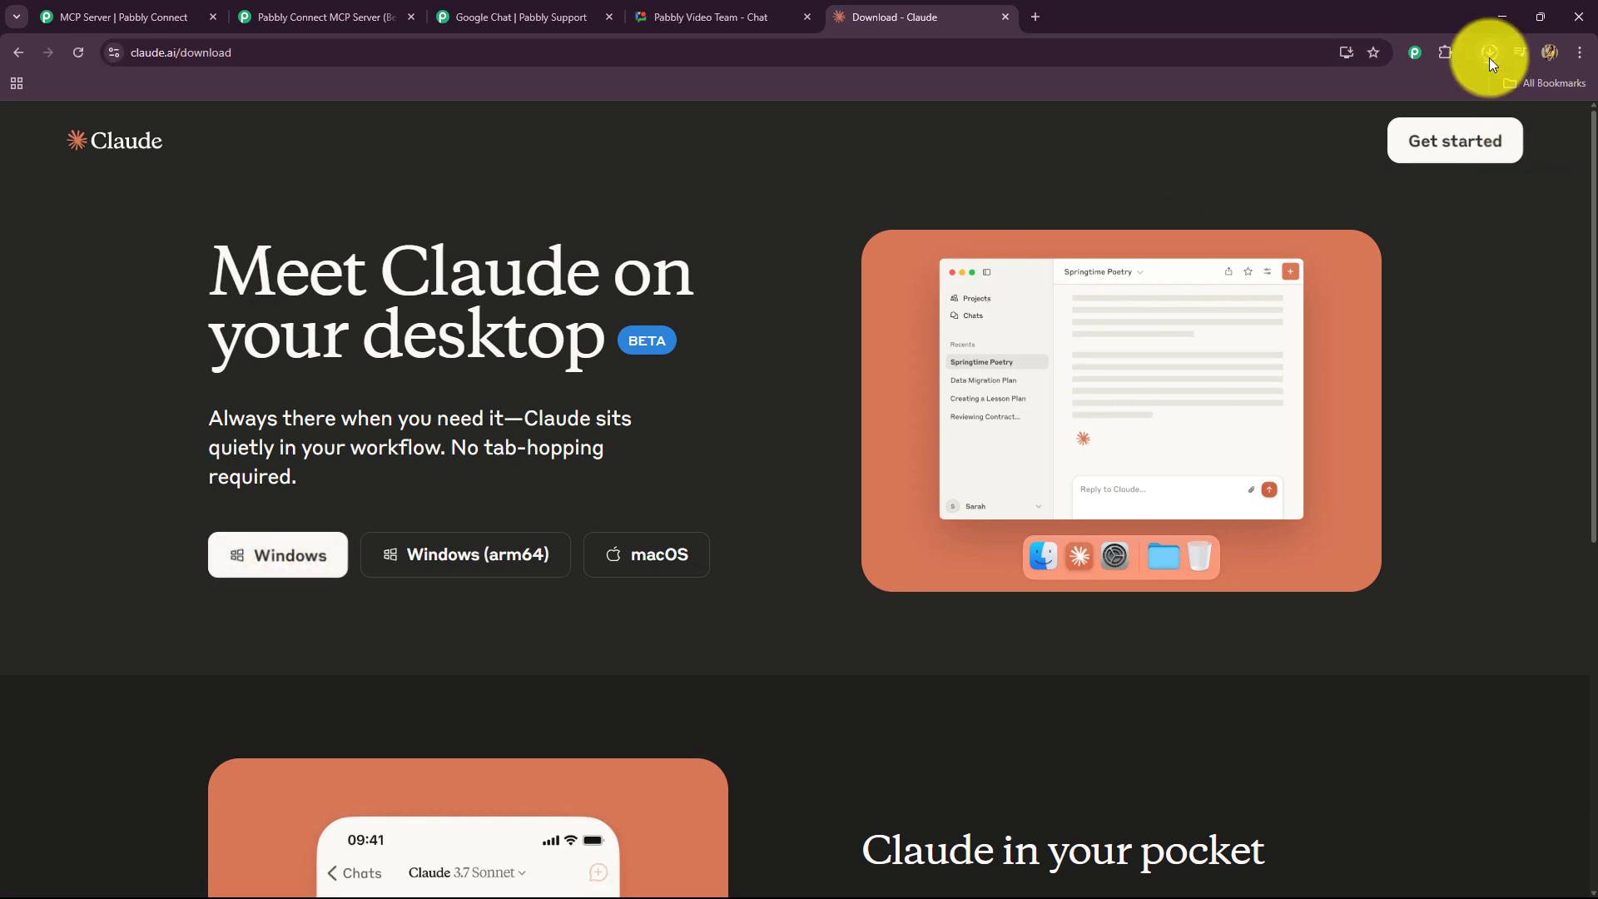
pyautogui.click(1490, 55)
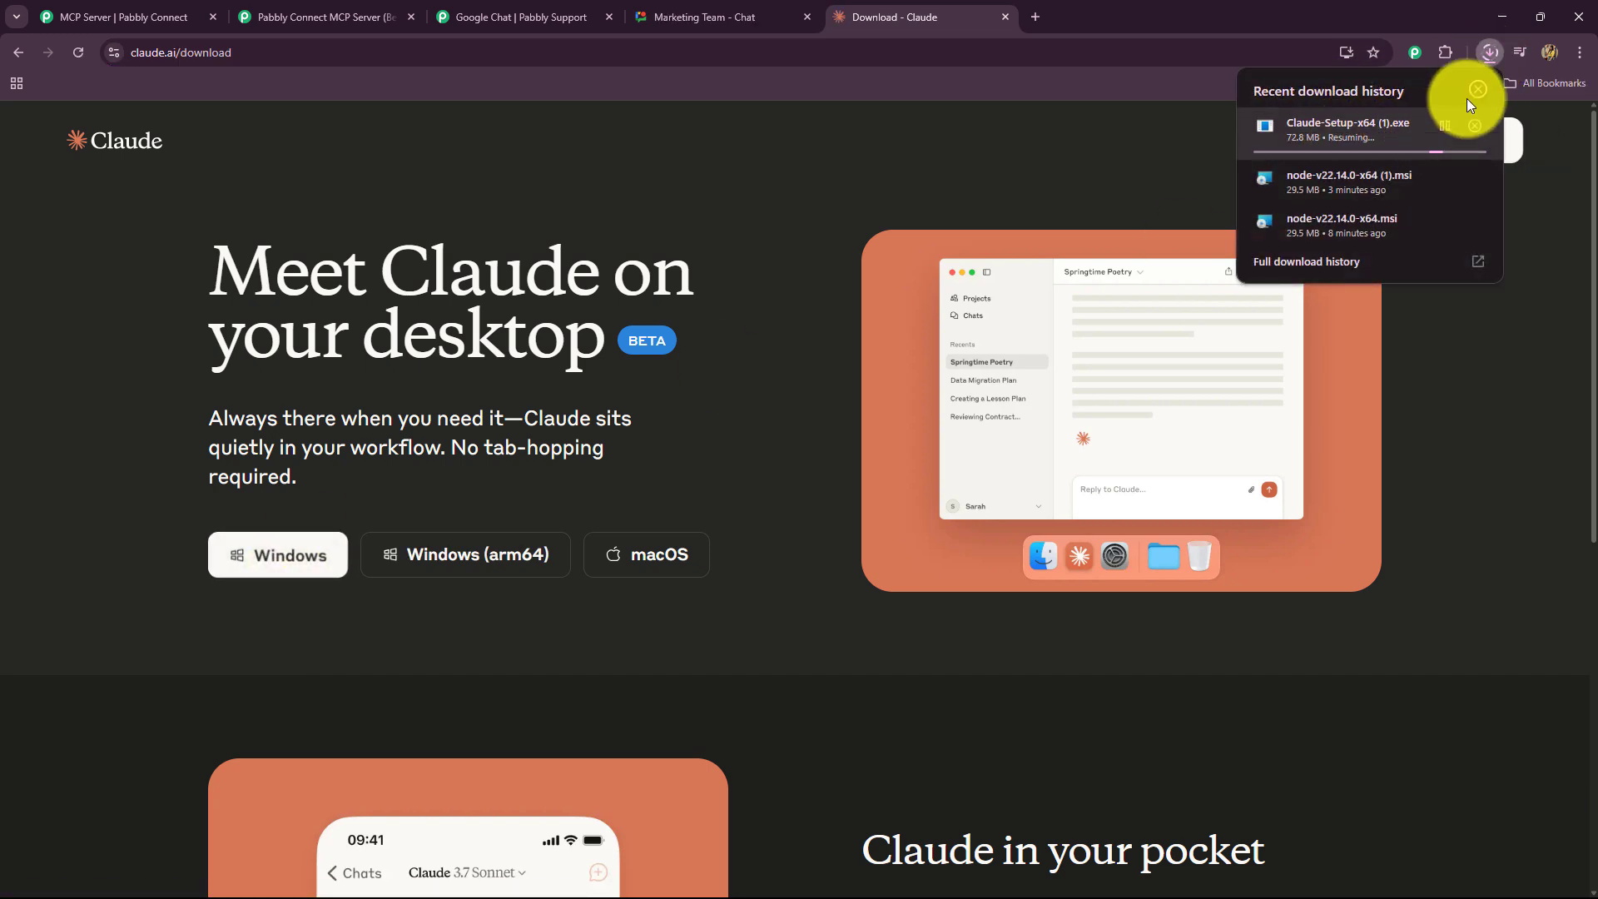
pyautogui.click(1477, 89)
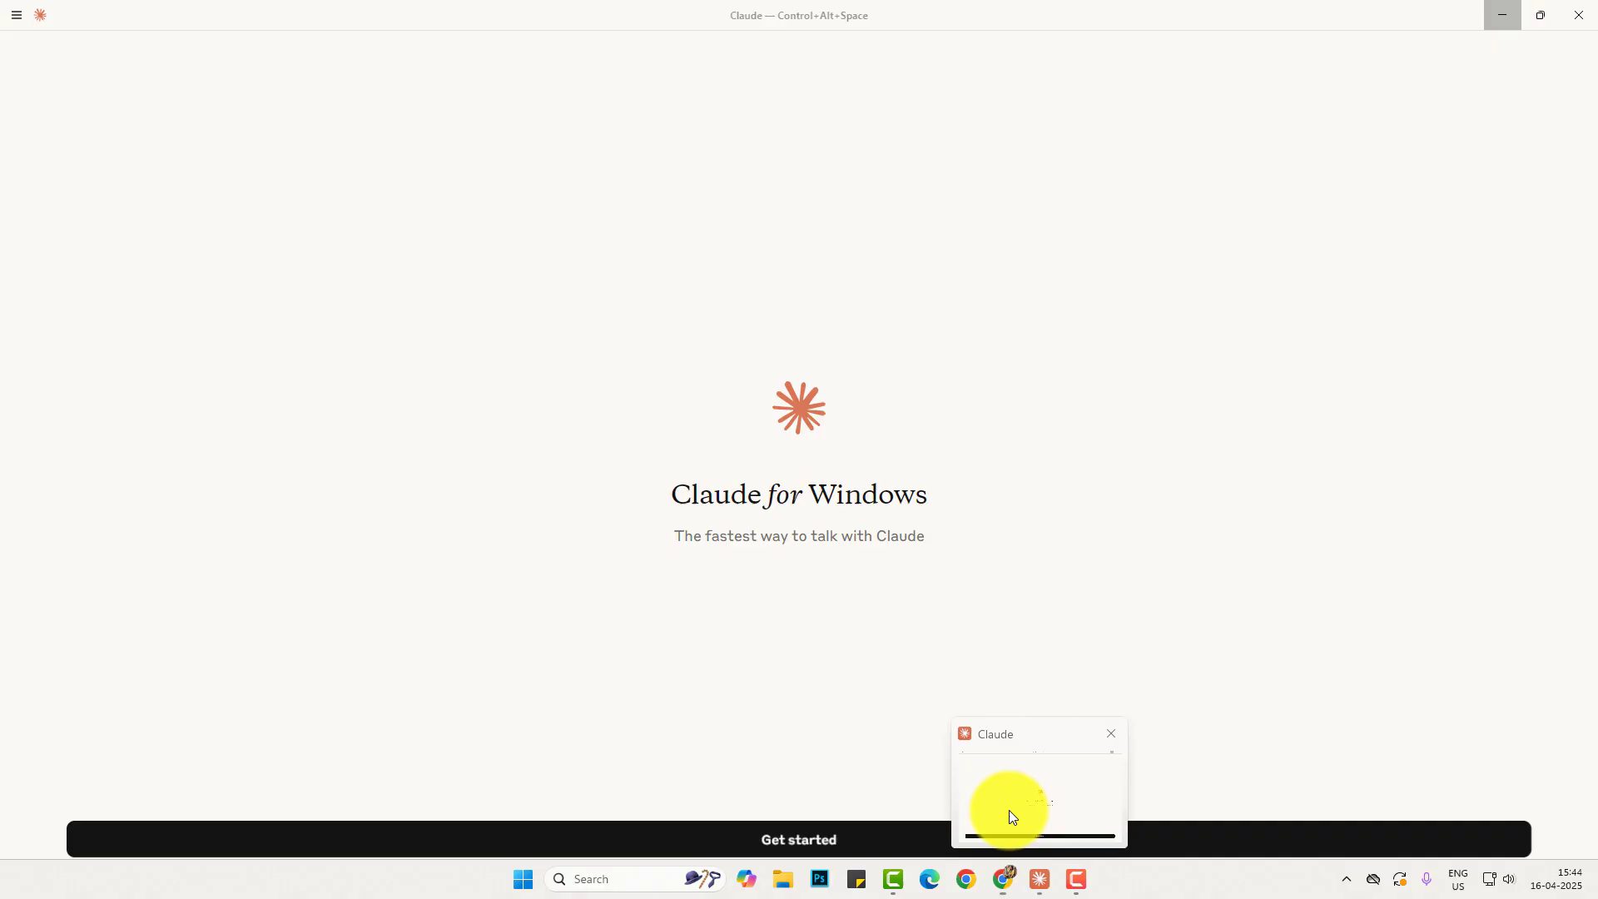
pyautogui.click(1009, 813)
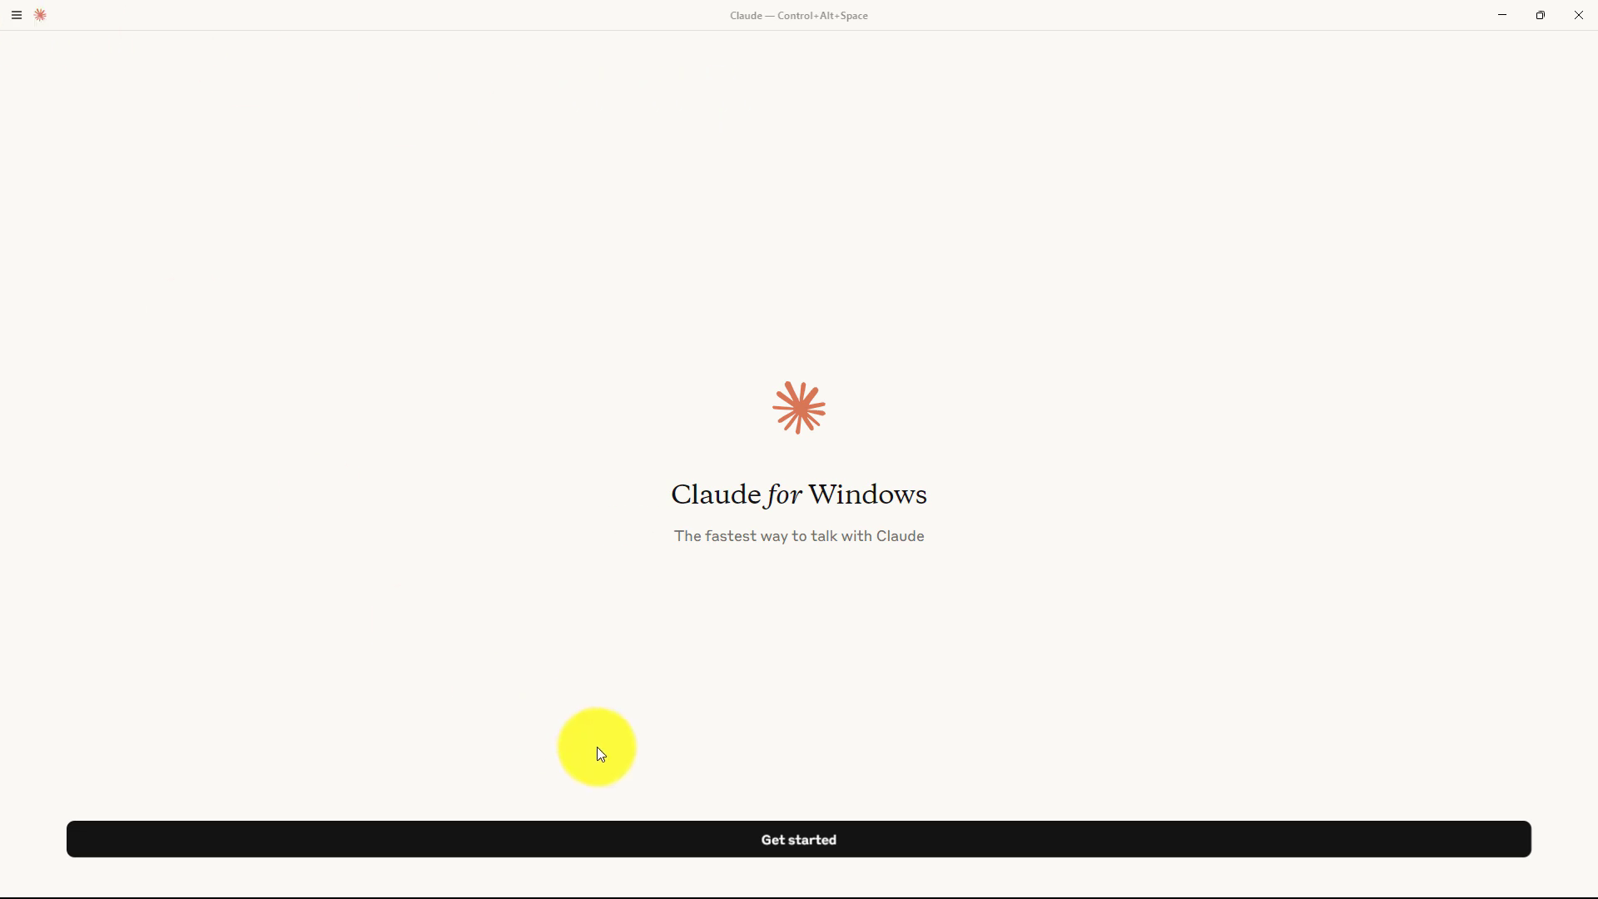
# - Sign in to Claude Desktop and open Settings at the Developer section
pyautogui.click(815, 854)
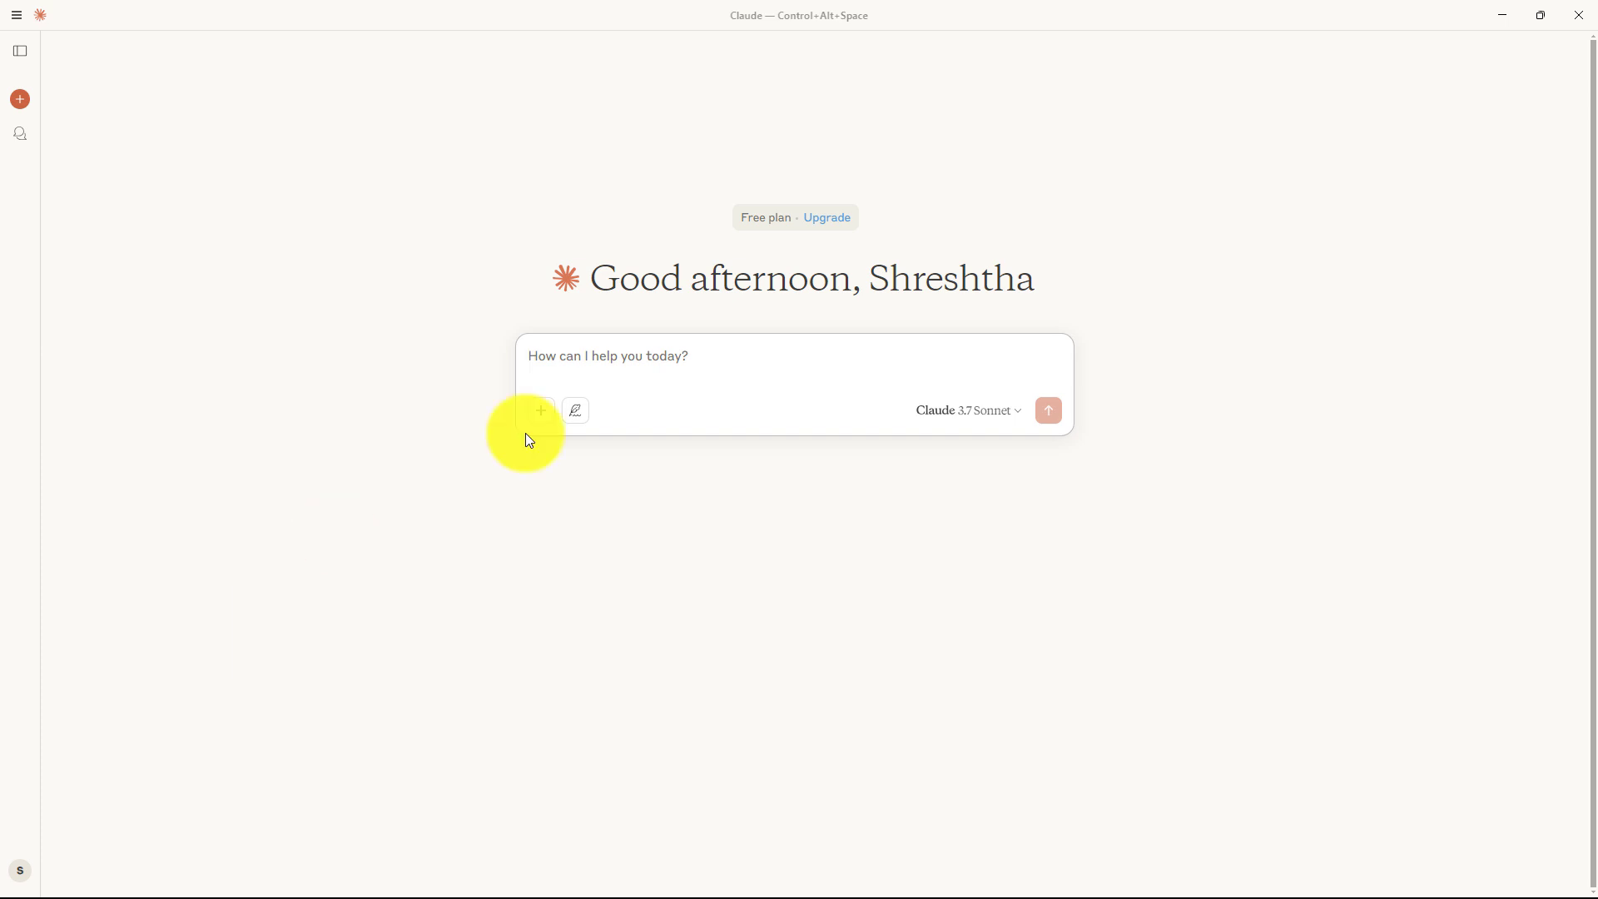
pyautogui.click(18, 17)
pyautogui.moveTo(46, 61)
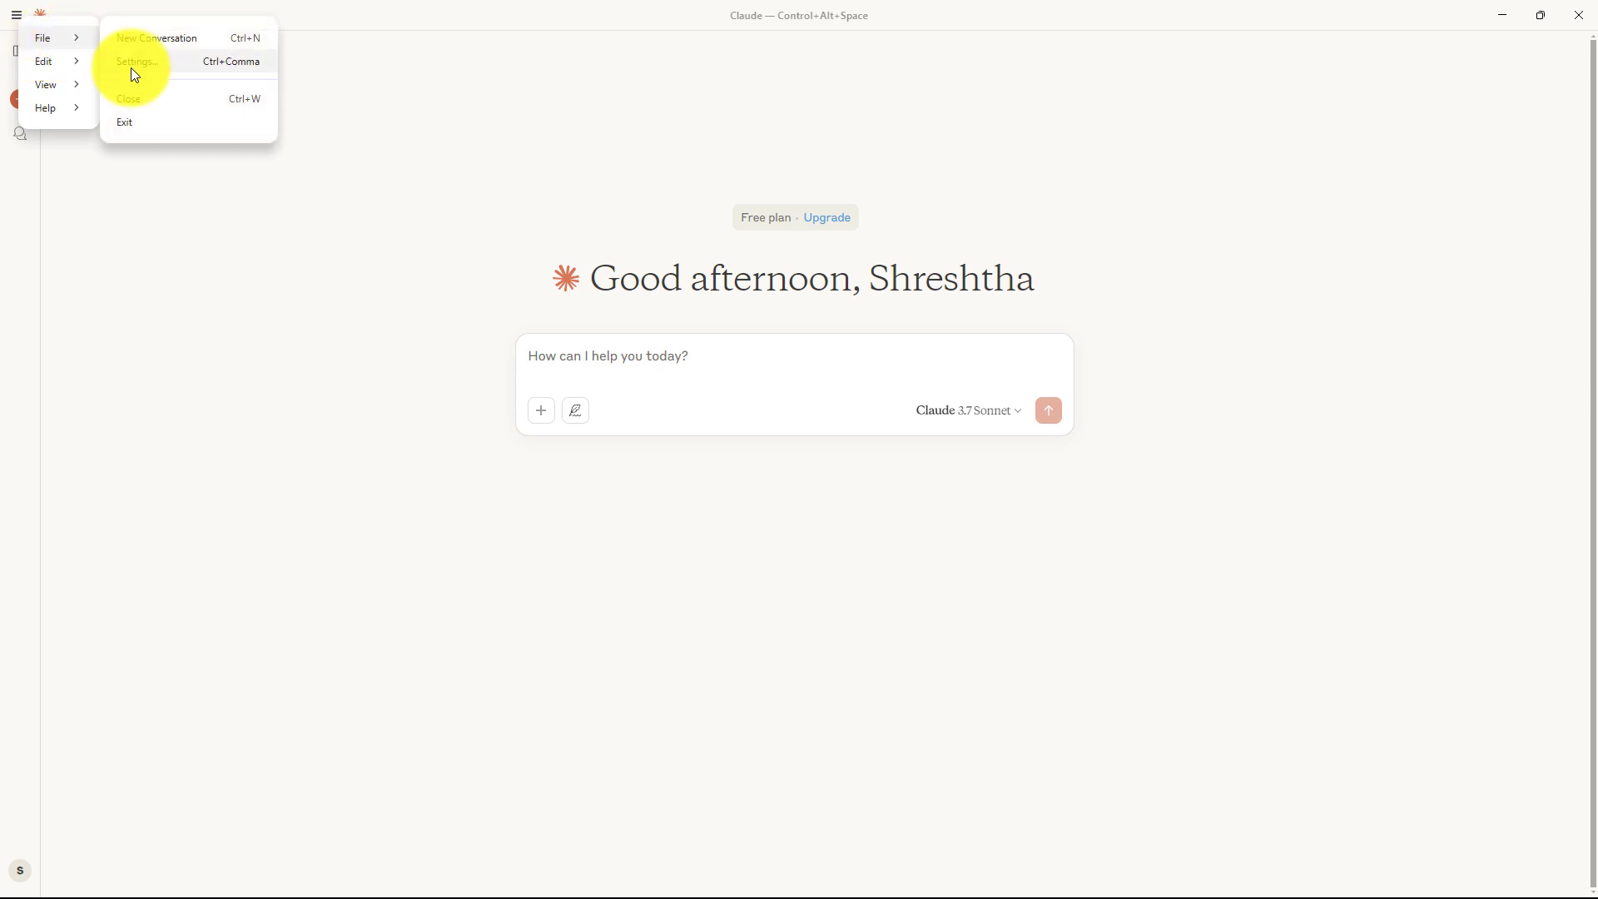
pyautogui.click(138, 63)
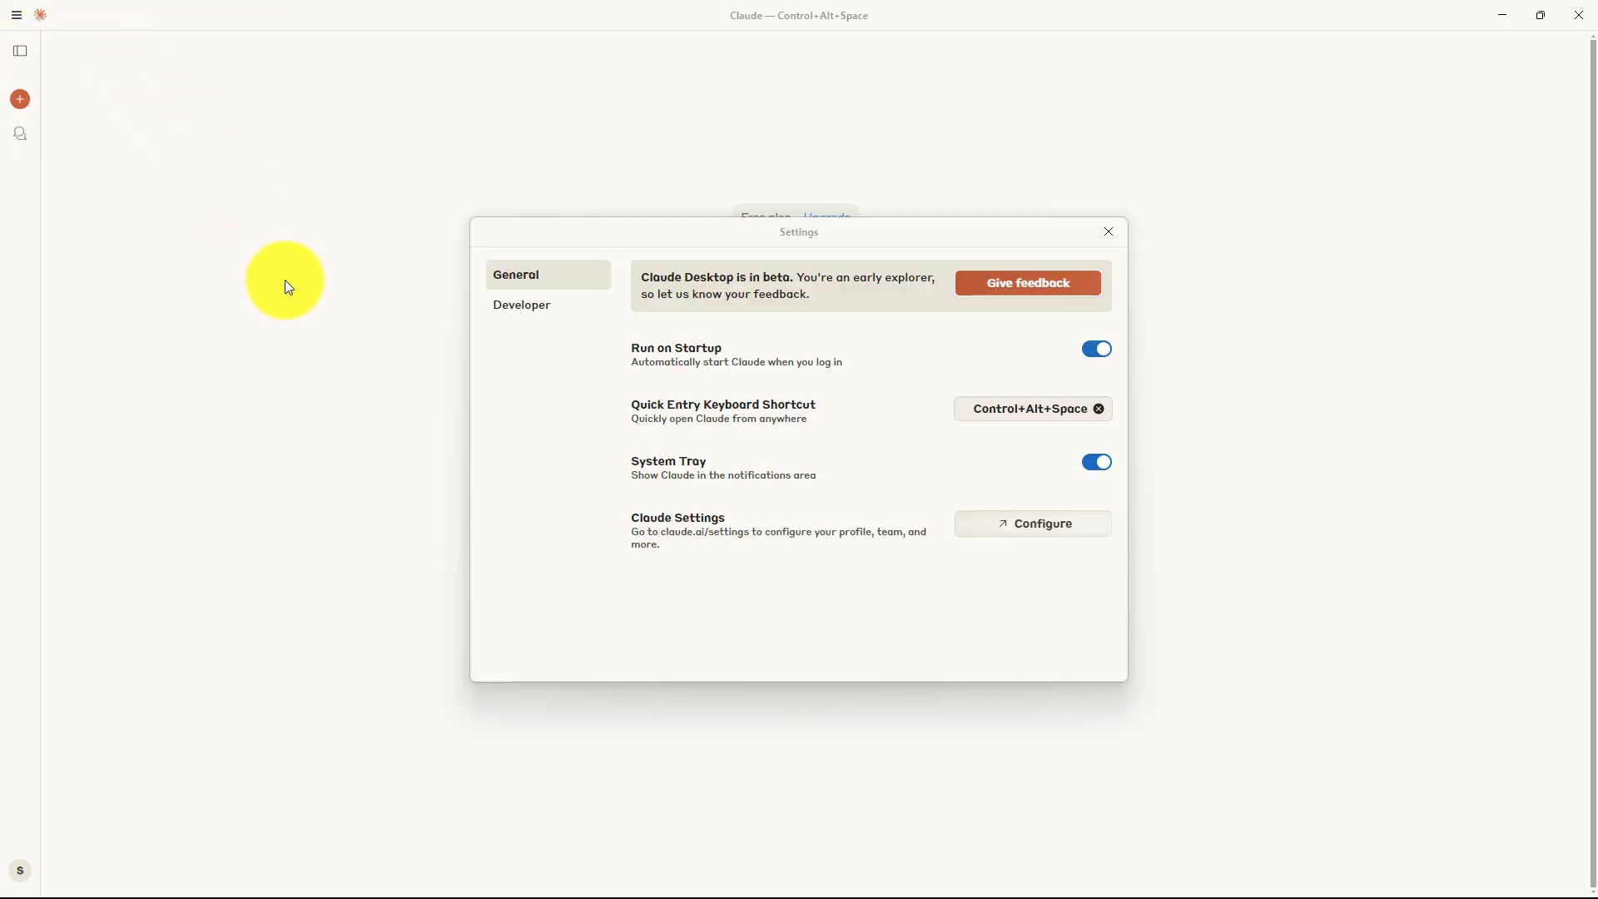
pyautogui.click(517, 305)
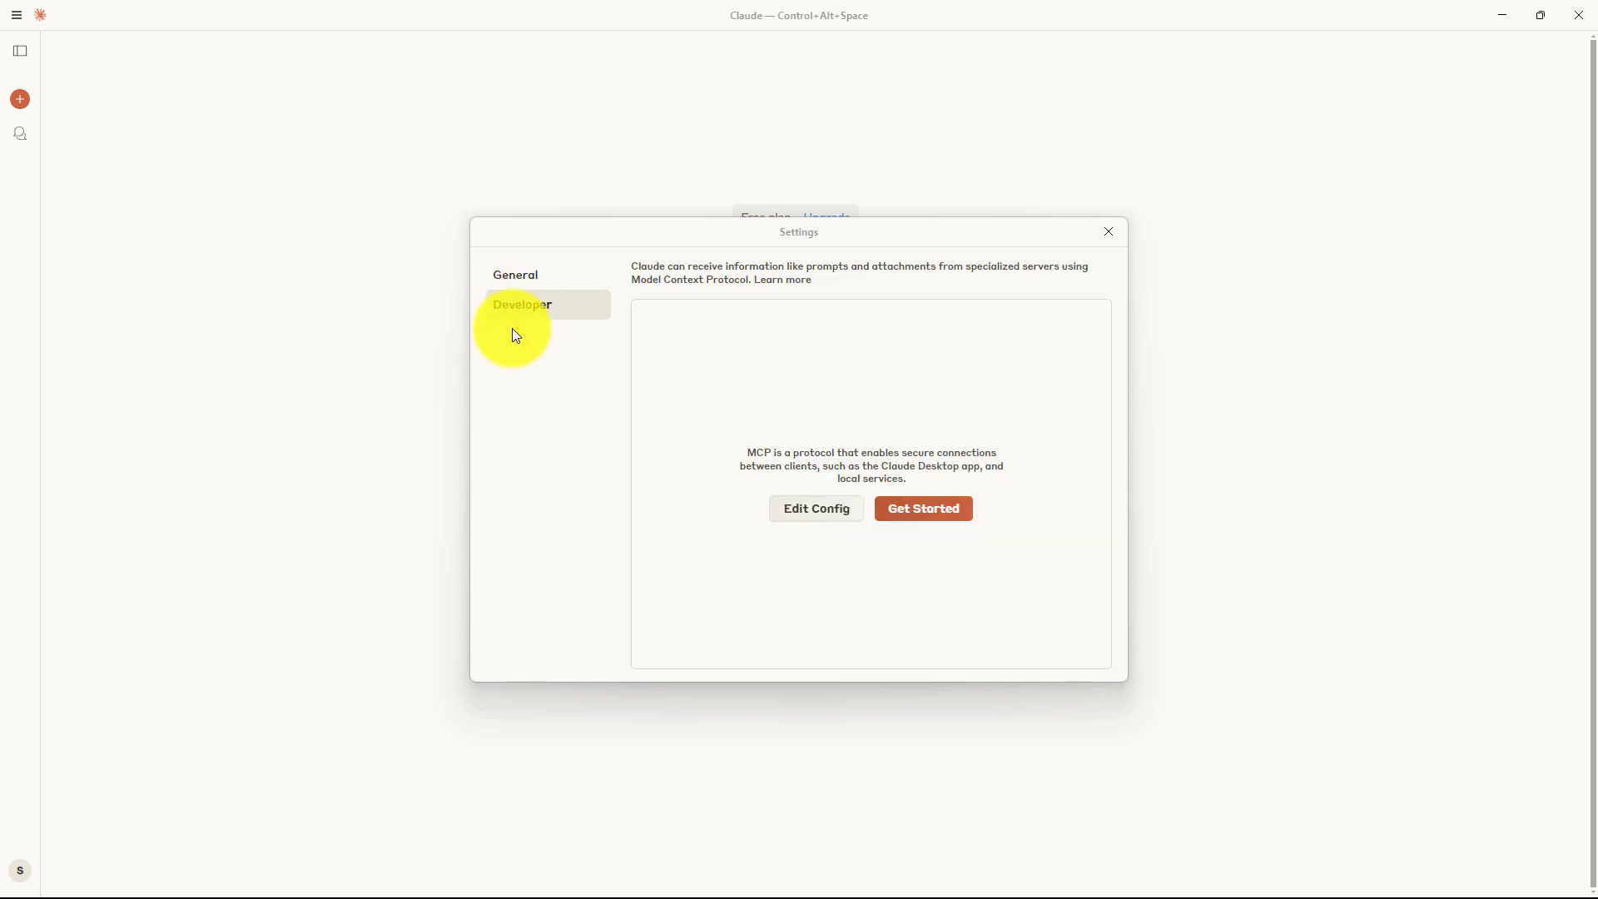
# - Open claude_desktop_config.json from Claude's AppData folder in Notepad, always using Notepad for JSON
pyautogui.click(815, 516)
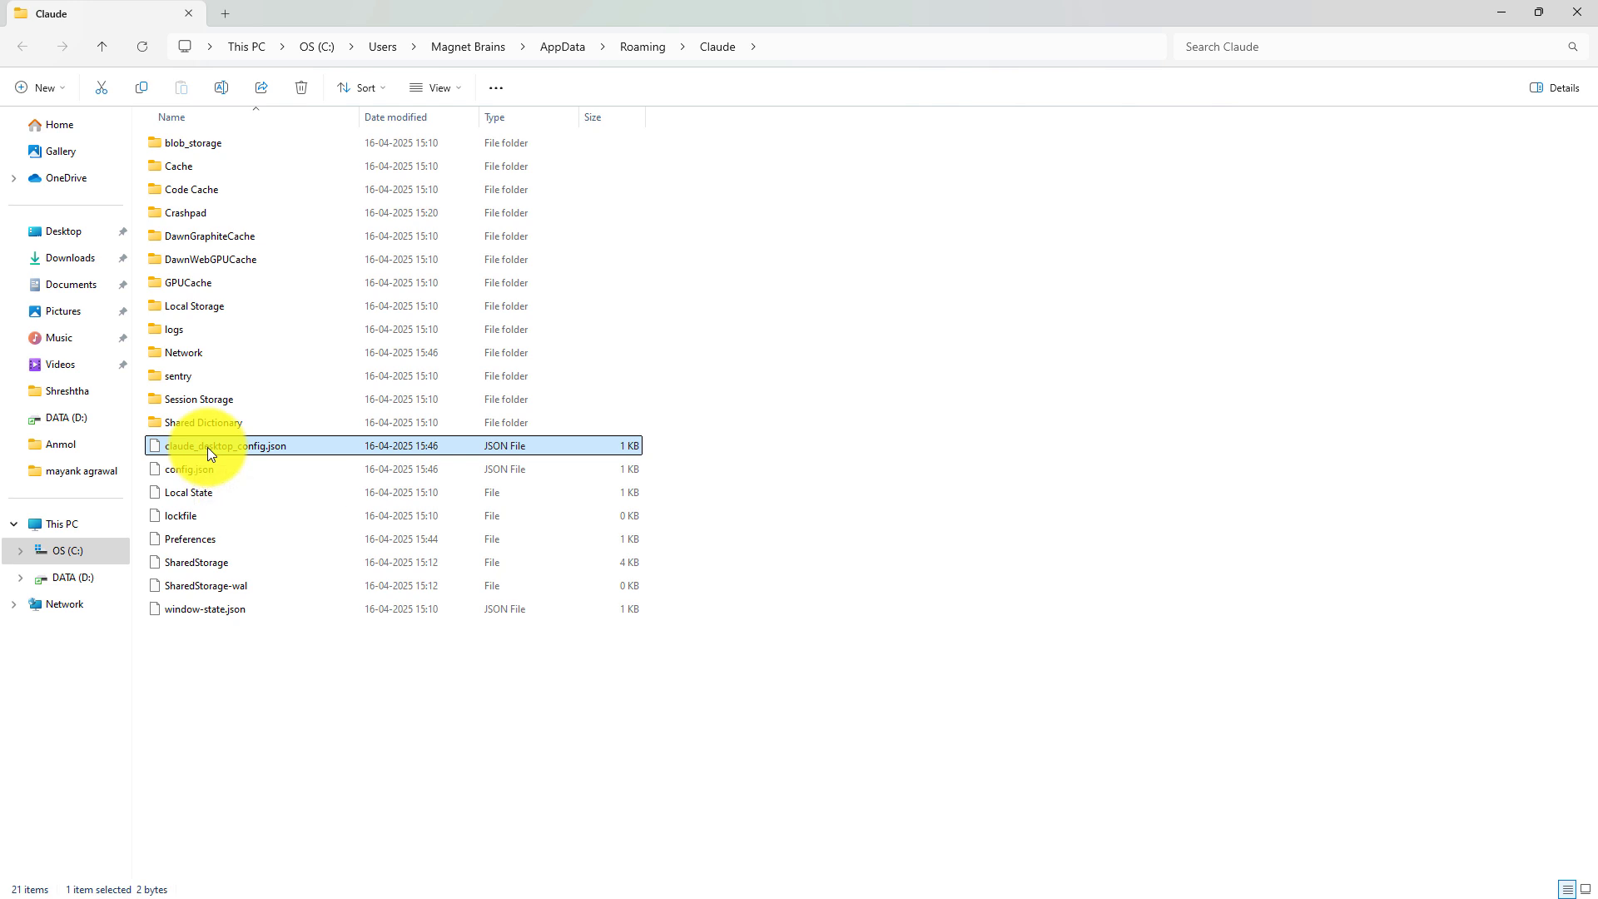
pyautogui.click(207, 447)
pyautogui.doubleClick(323, 439)
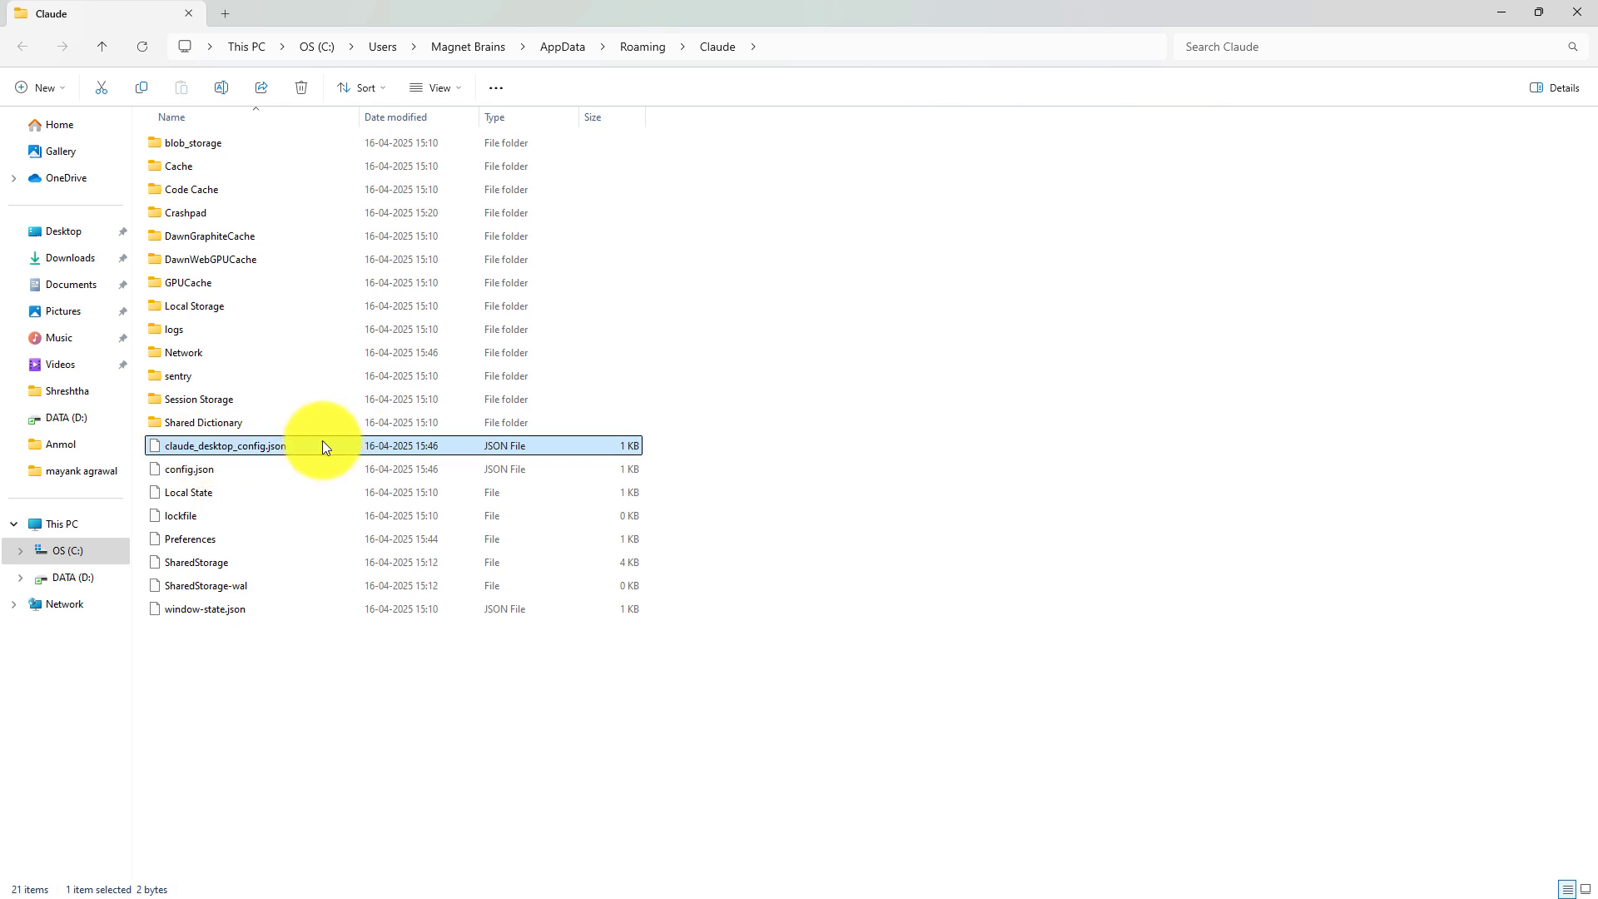
pyautogui.click(737, 661)
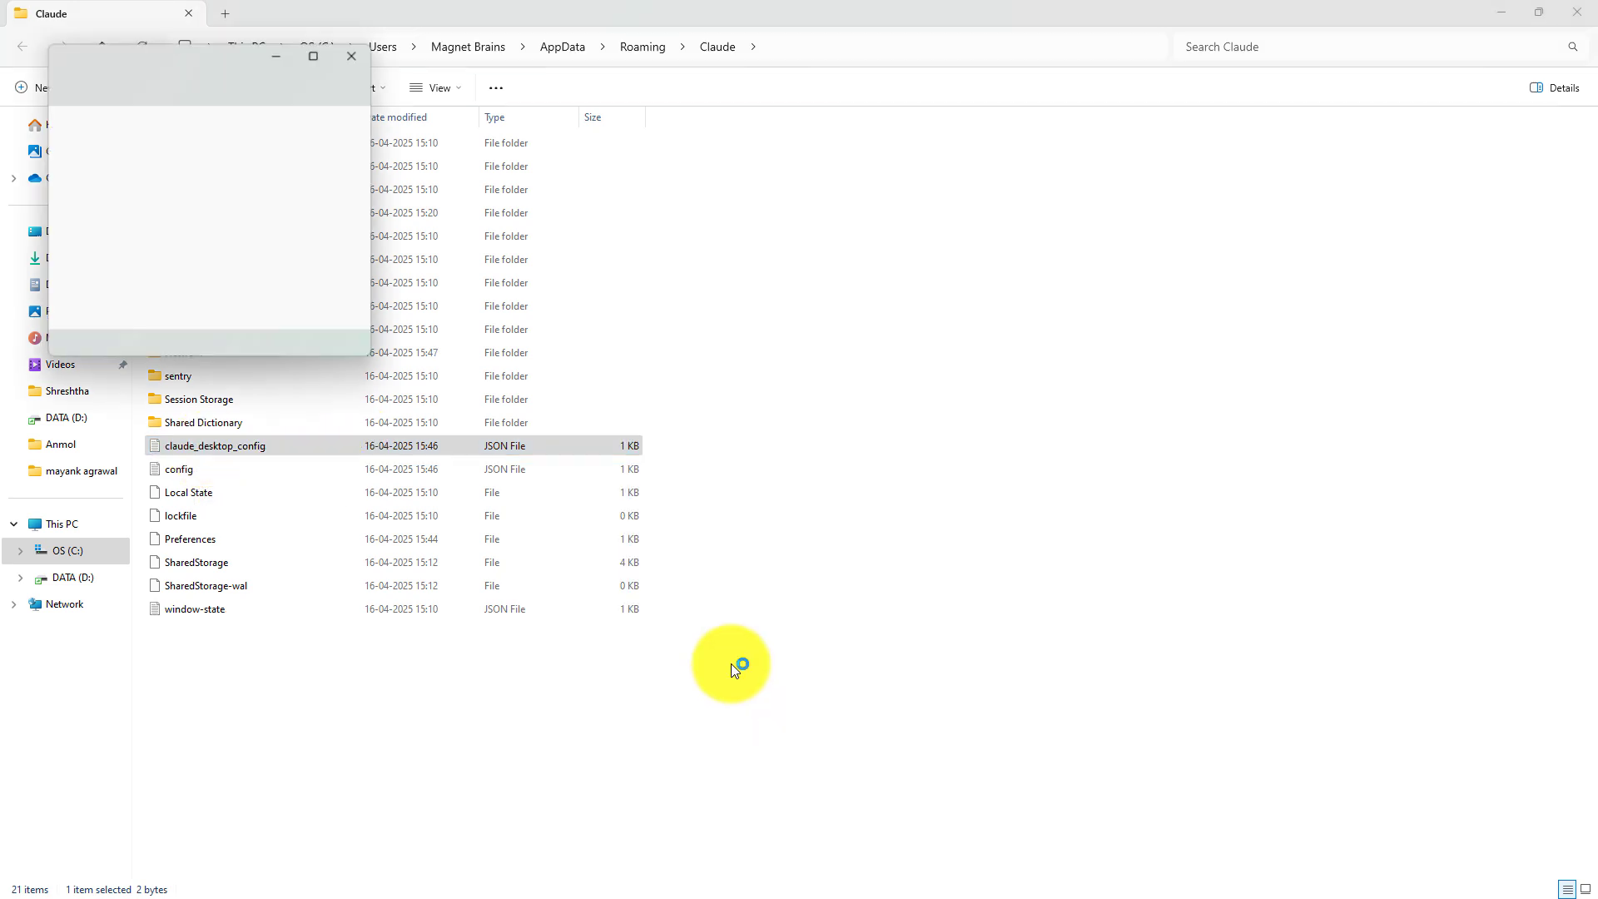
# - Minimize Notepad and select the mcpServers JSON block under Step 2 of the forum guide
pyautogui.click(309, 58)
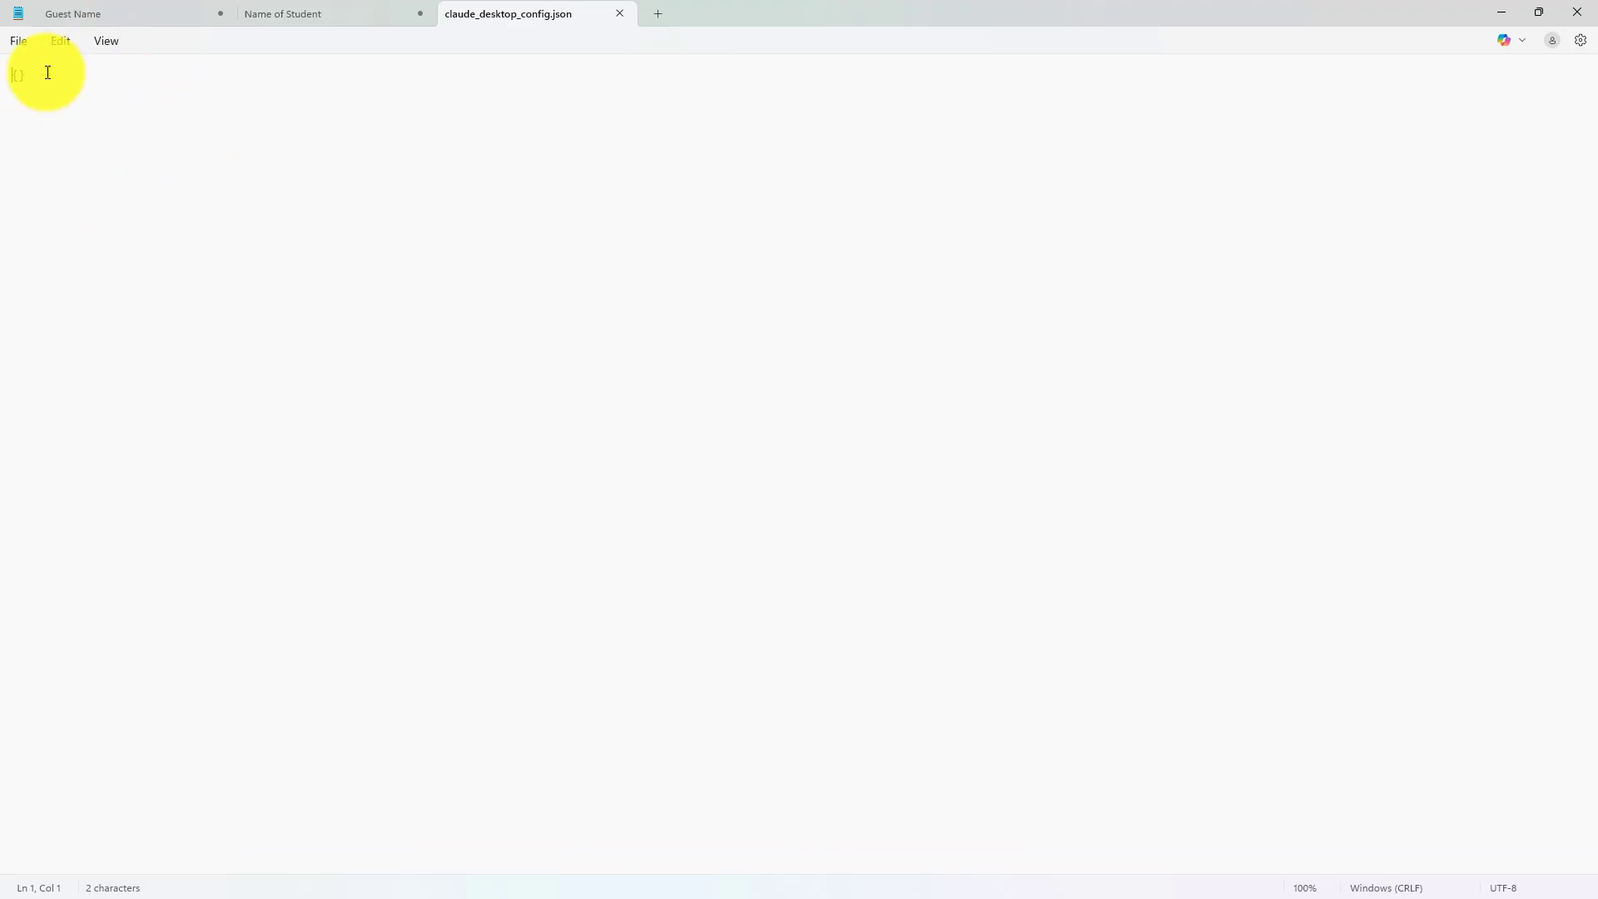
pyautogui.click(1503, 14)
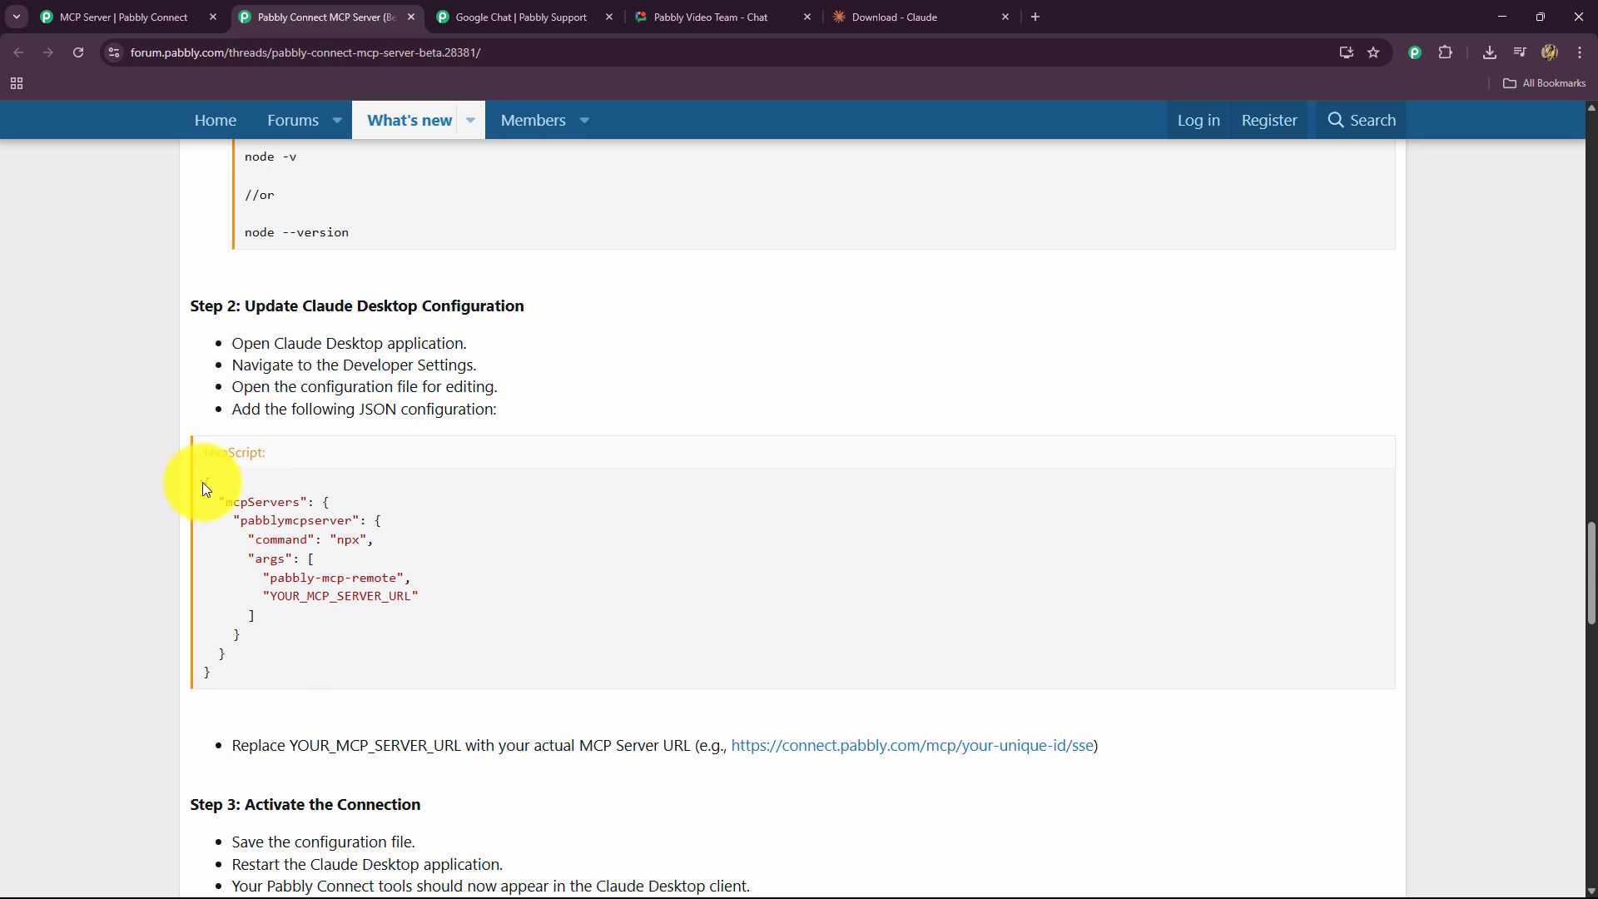
pyautogui.moveTo(203, 482); pyautogui.dragTo(275, 667)
pyautogui.hotkey('ctrl', 'c')
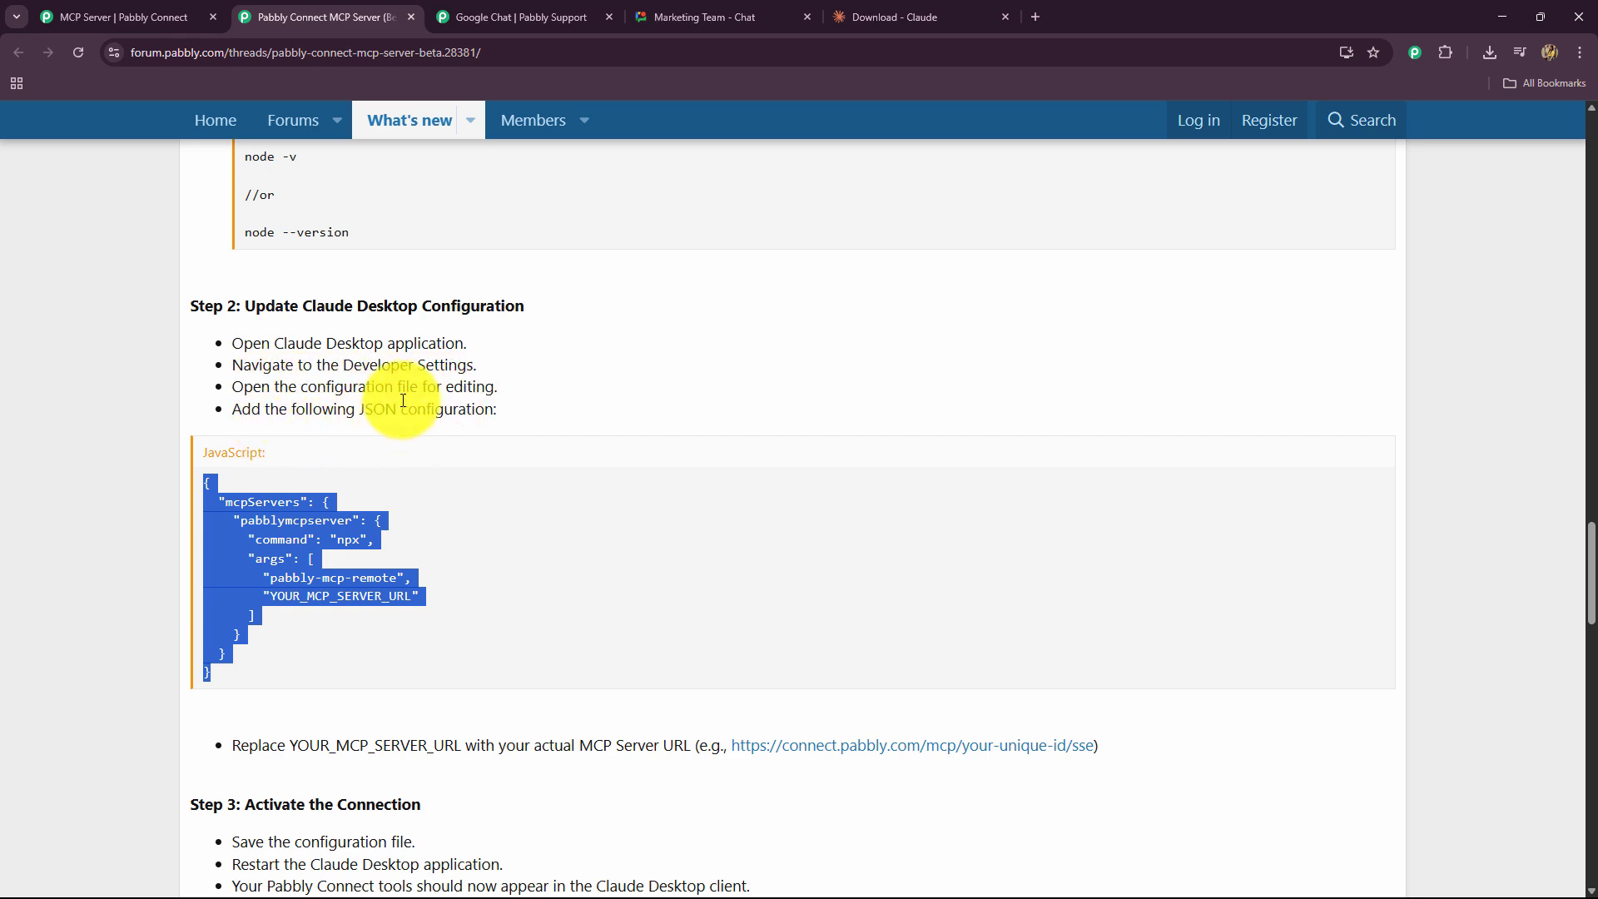
pyautogui.scroll(-4, 509, 569)
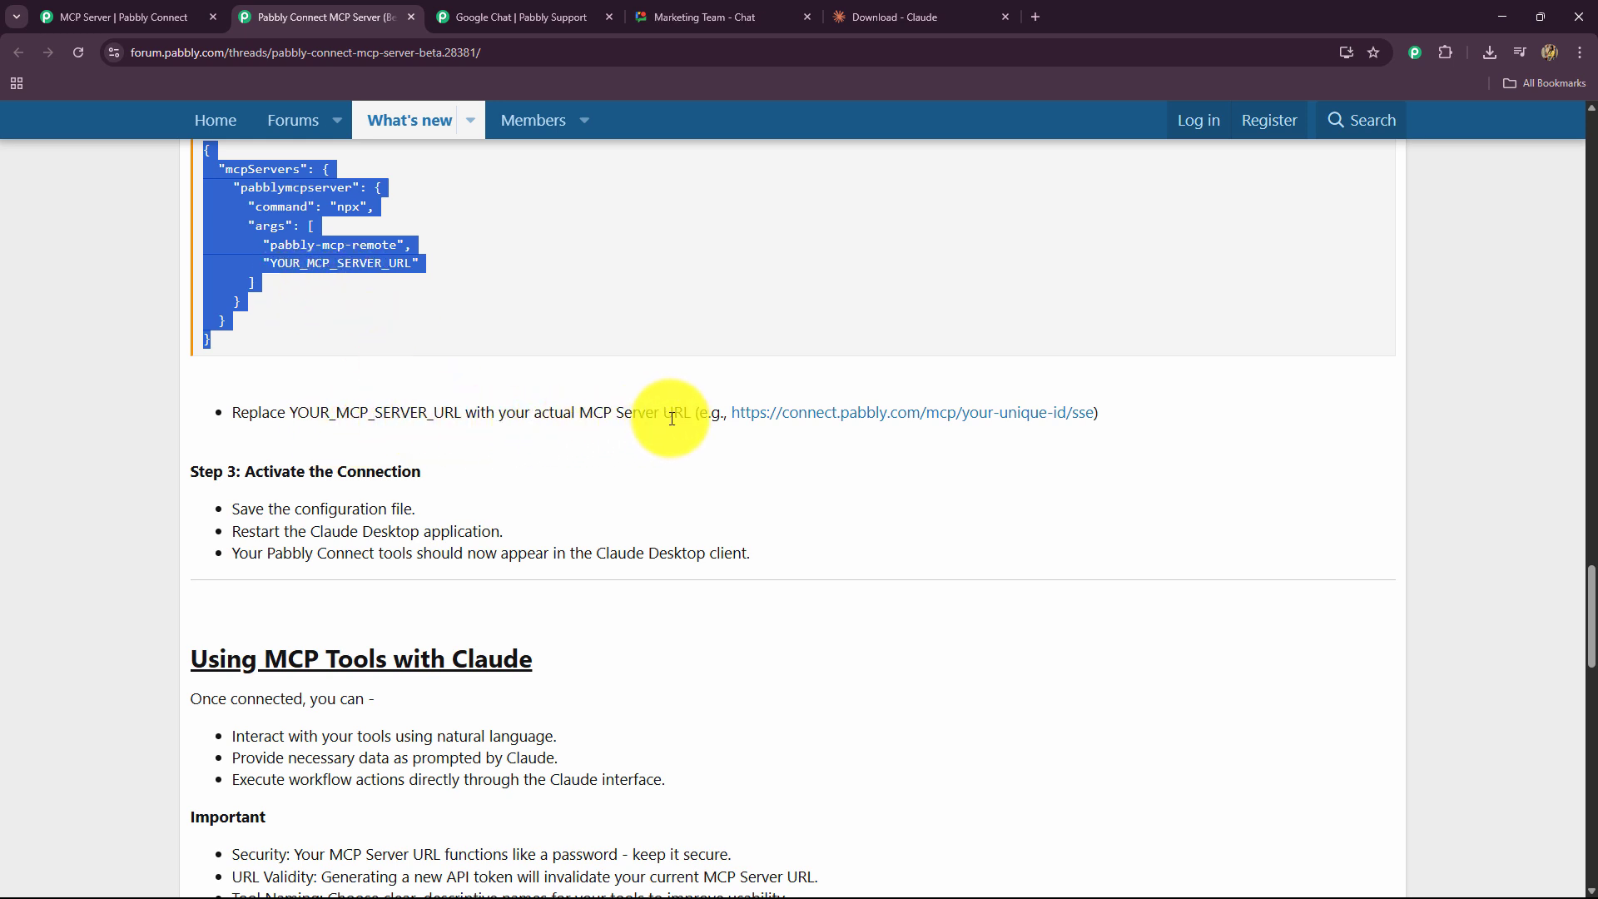
# - Replace the config file's empty braces with the pasted mcpServers pabbly-mcp-remote block
pyautogui.hotkey('alt', 'Tab')
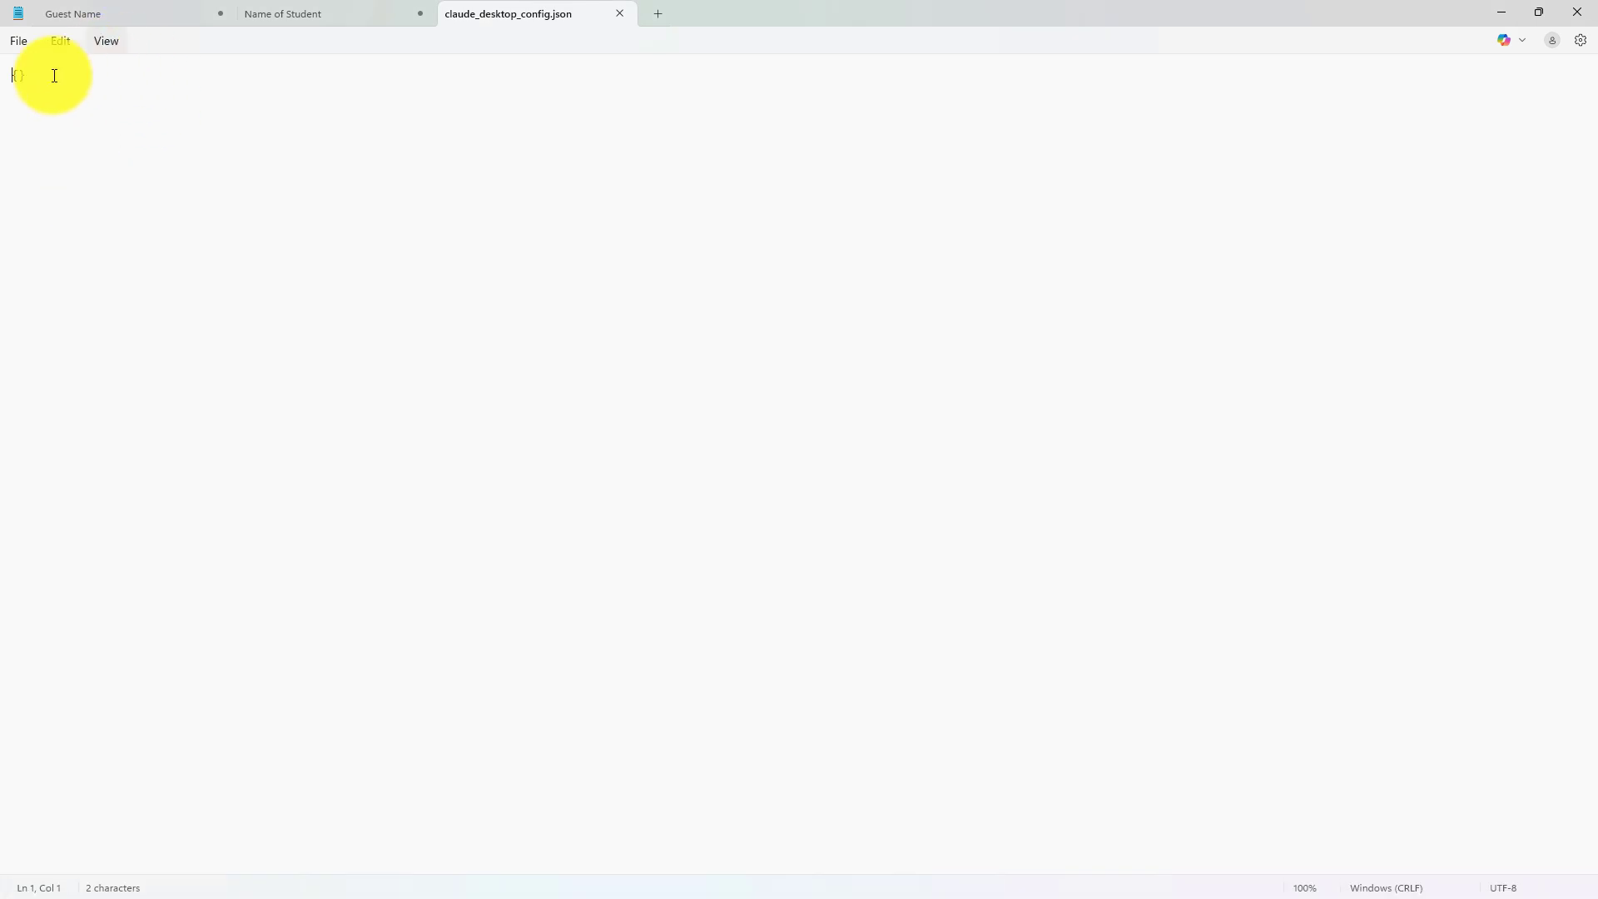
pyautogui.hotkey('ctrl', 'a')
pyautogui.press('BackSpace')
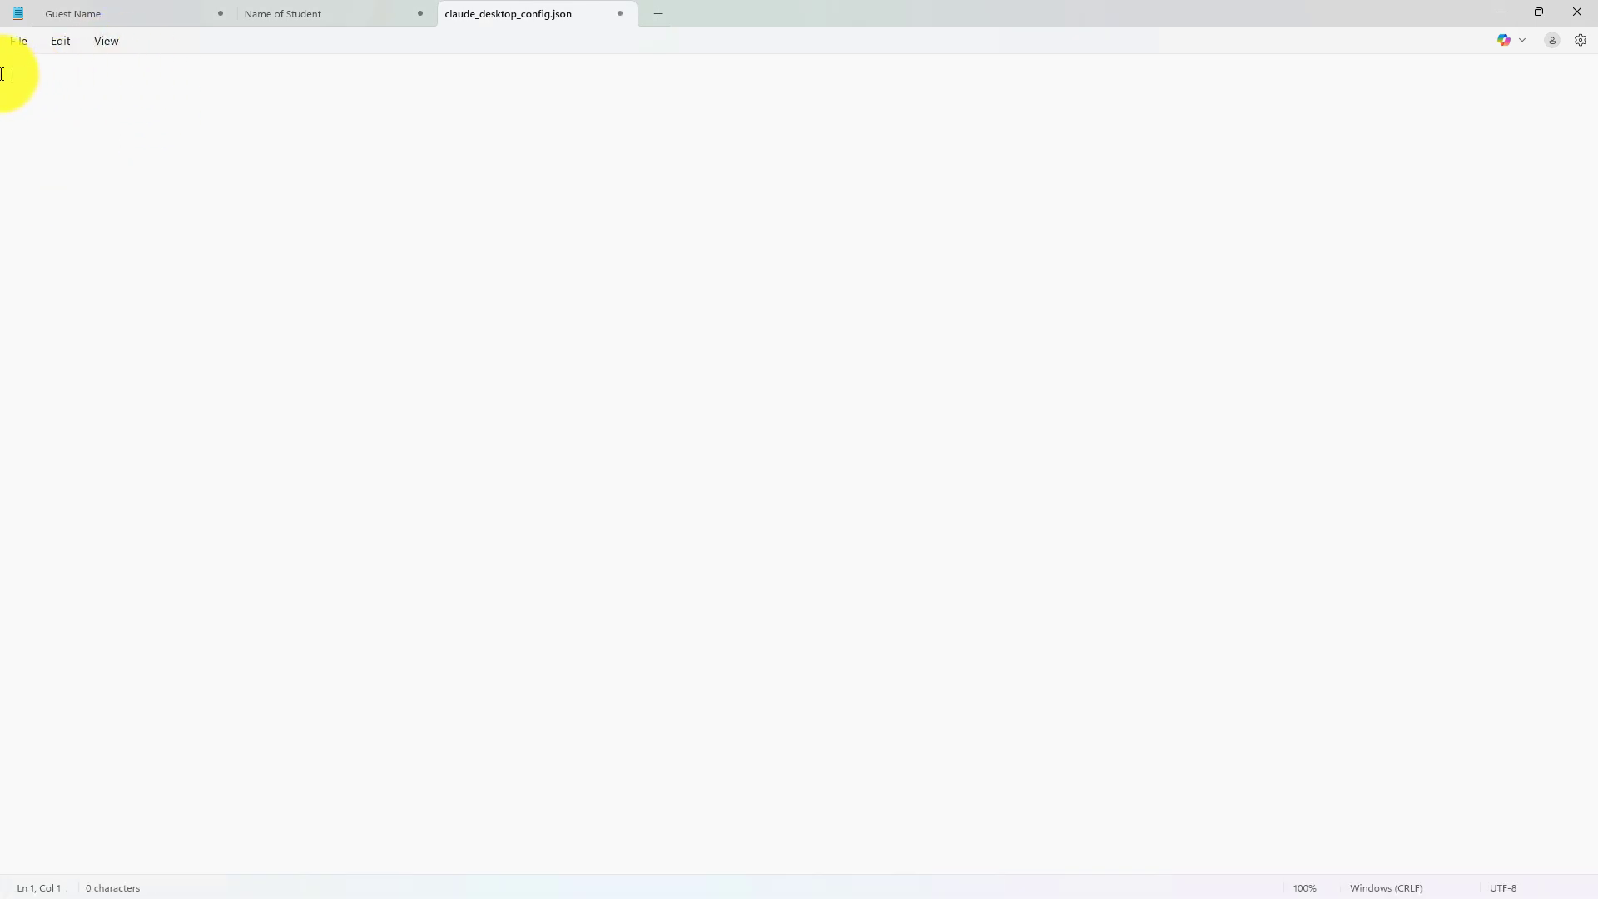
pyautogui.hotkey('ctrl', 'v')
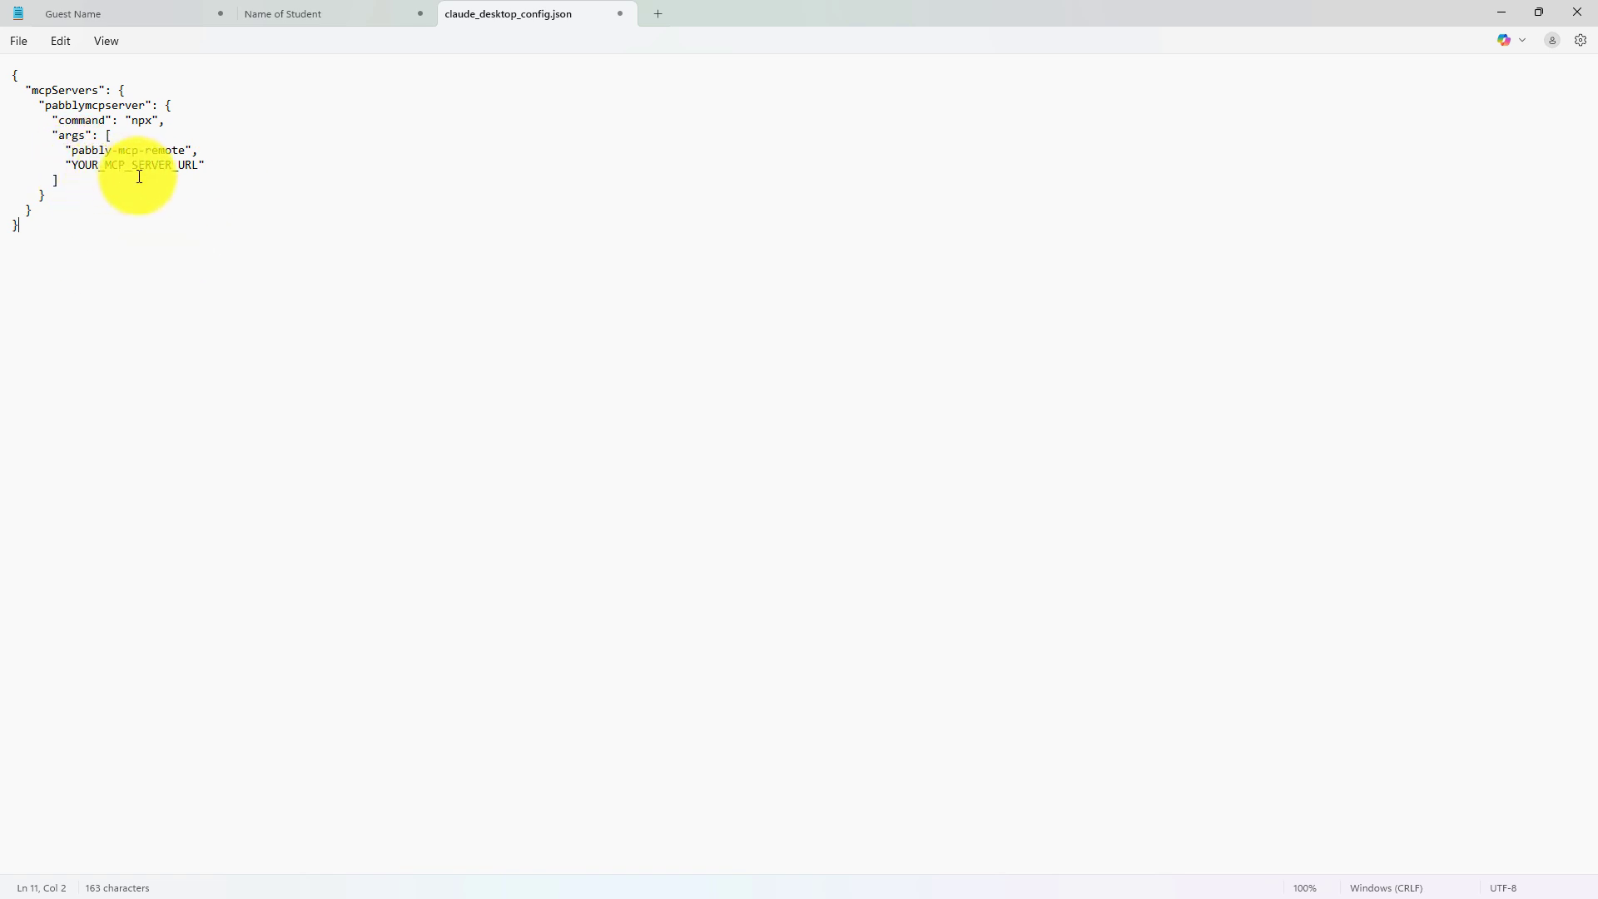
pyautogui.moveTo(200, 166); pyautogui.dragTo(76, 169)
pyautogui.click(153, 241)
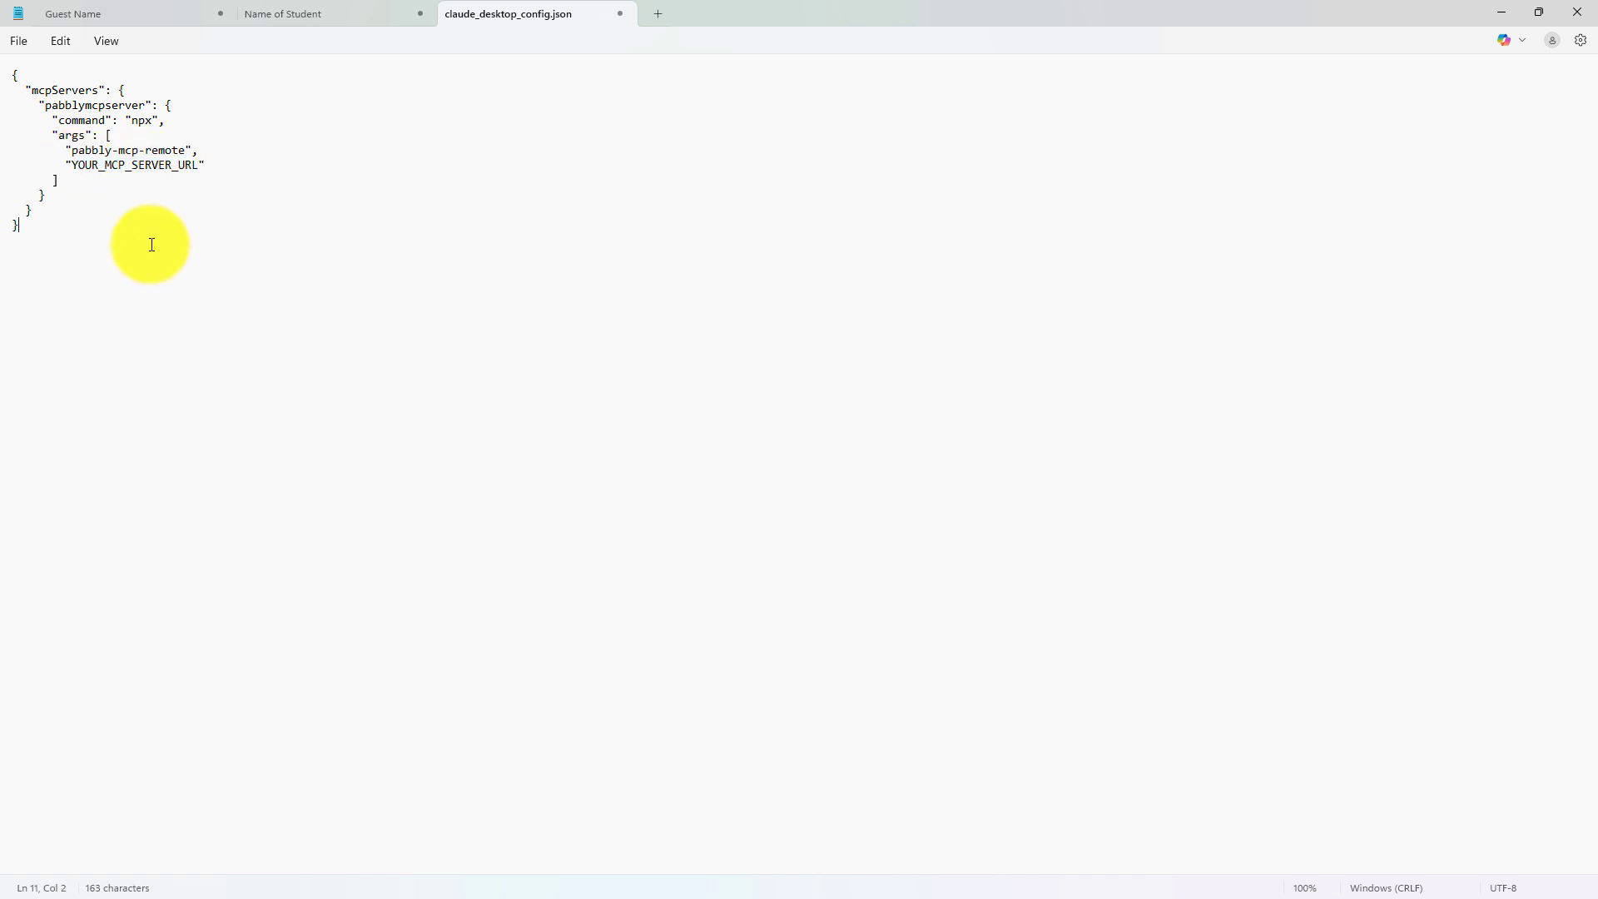
pyautogui.hotkey('alt', 'Tab')
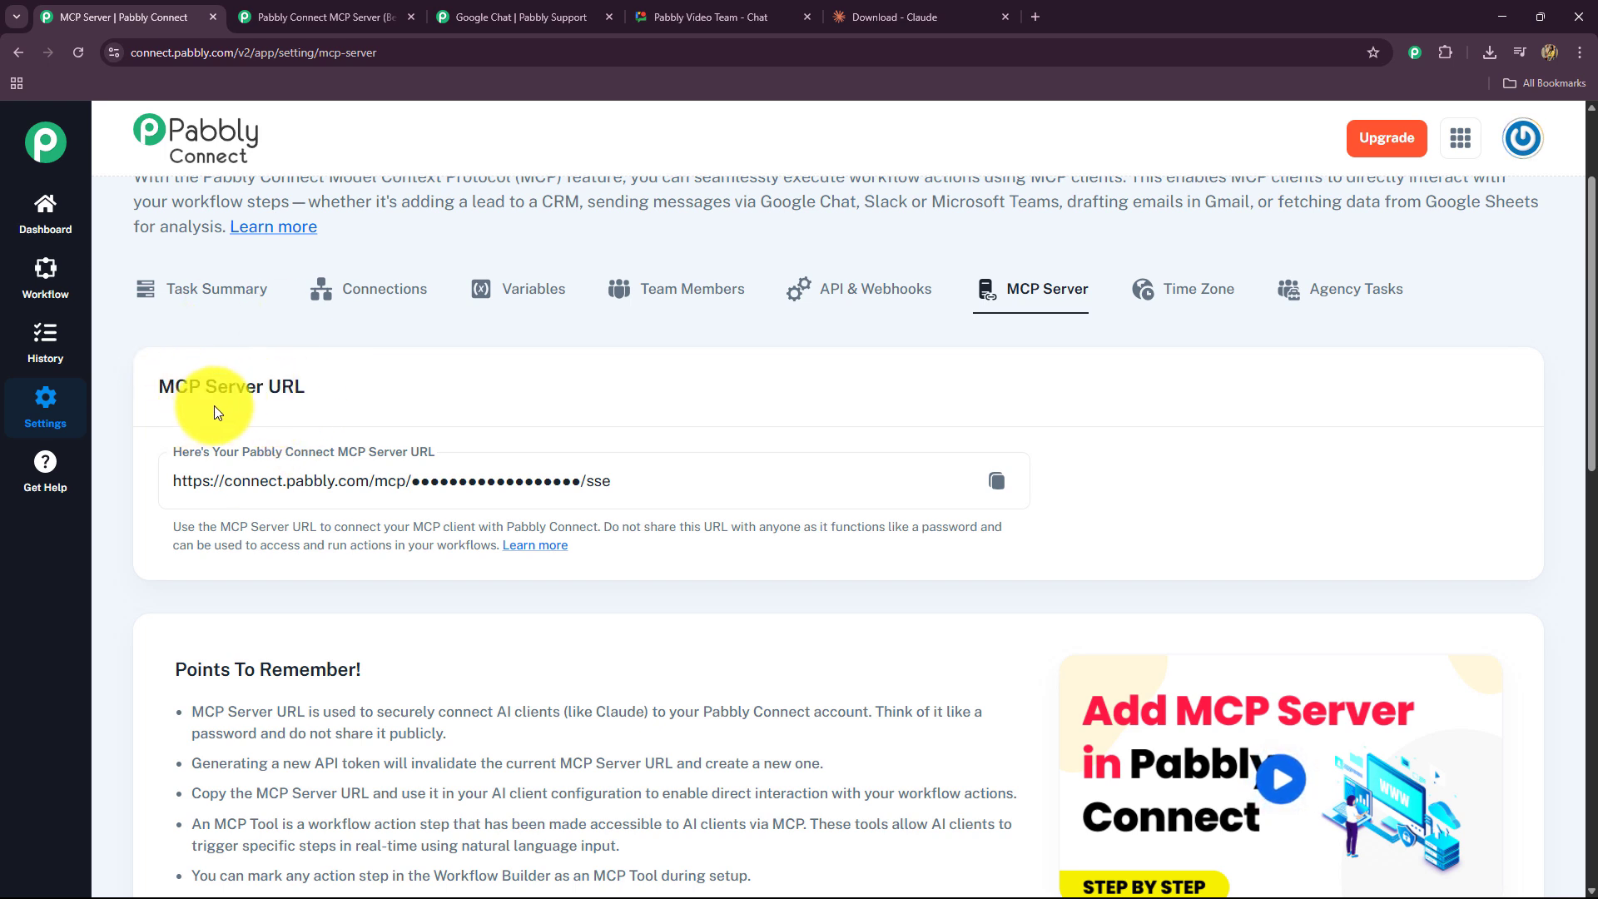
# - Paste the copied MCP Server URL over YOUR_MCP_SERVER_URL and save claude_desktop_config.json
pyautogui.click(997, 484)
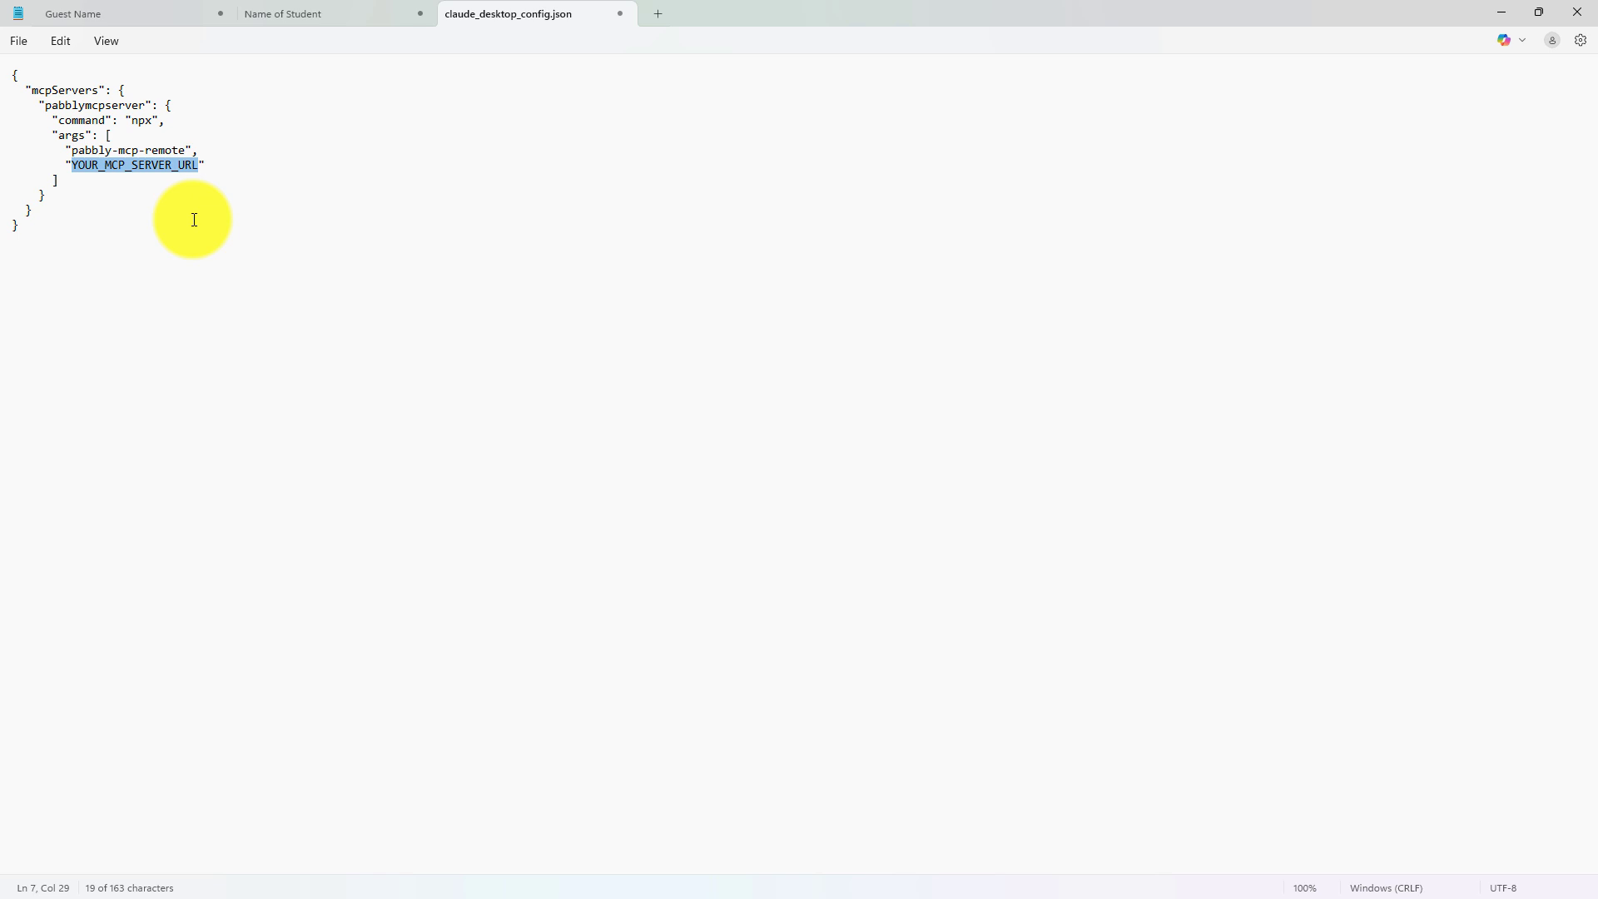
pyautogui.hotkey('ctrl', 'v')
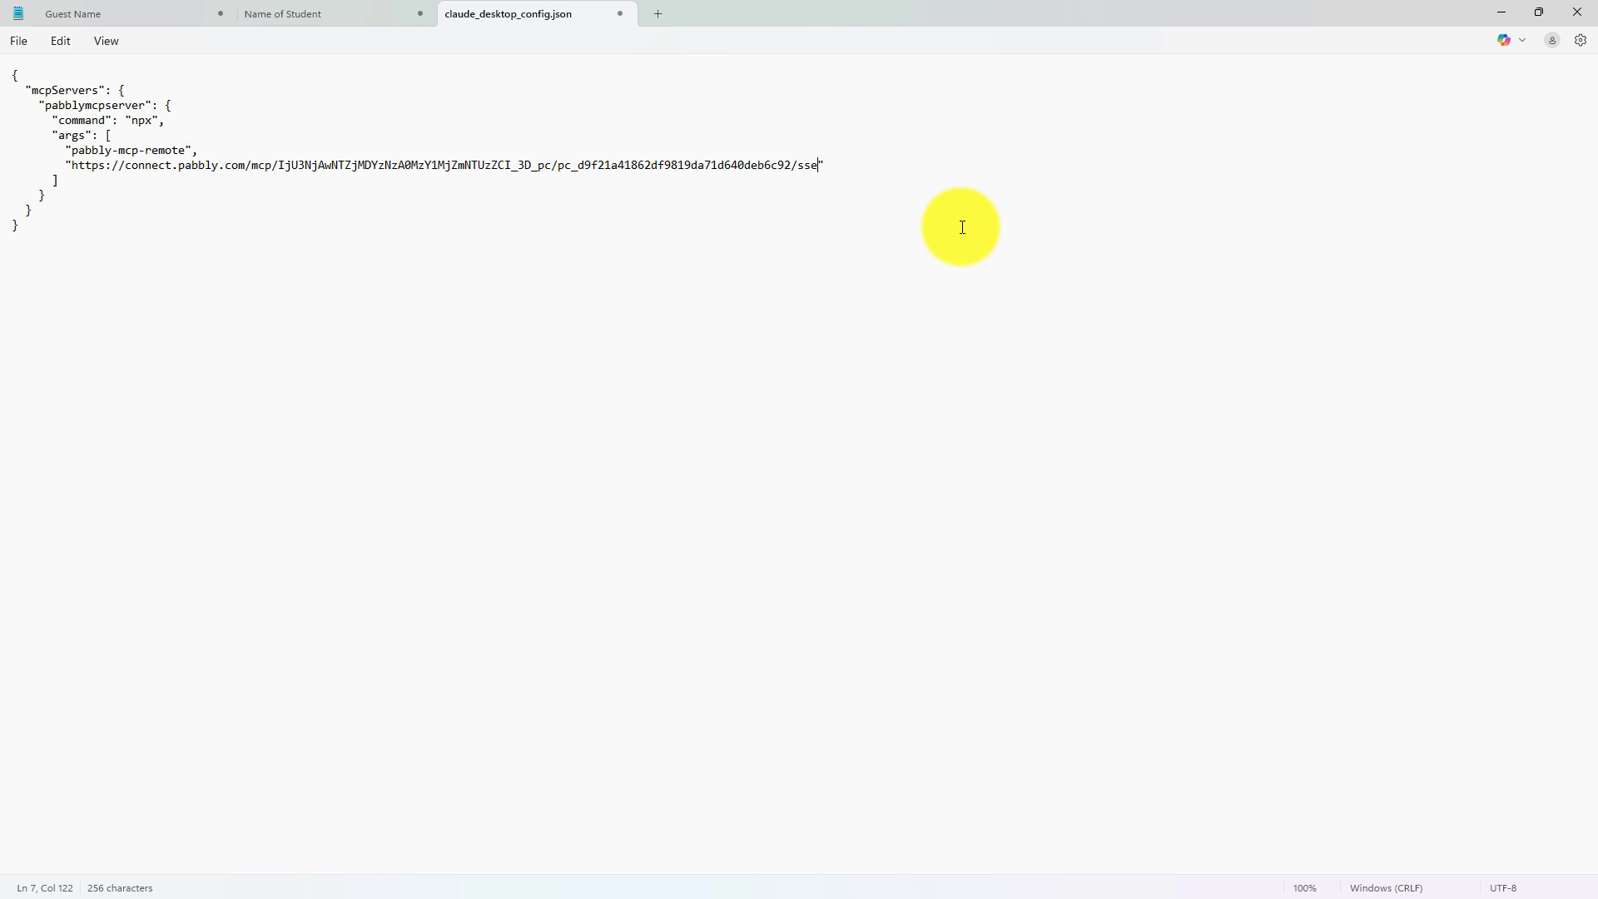
pyautogui.click(18, 38)
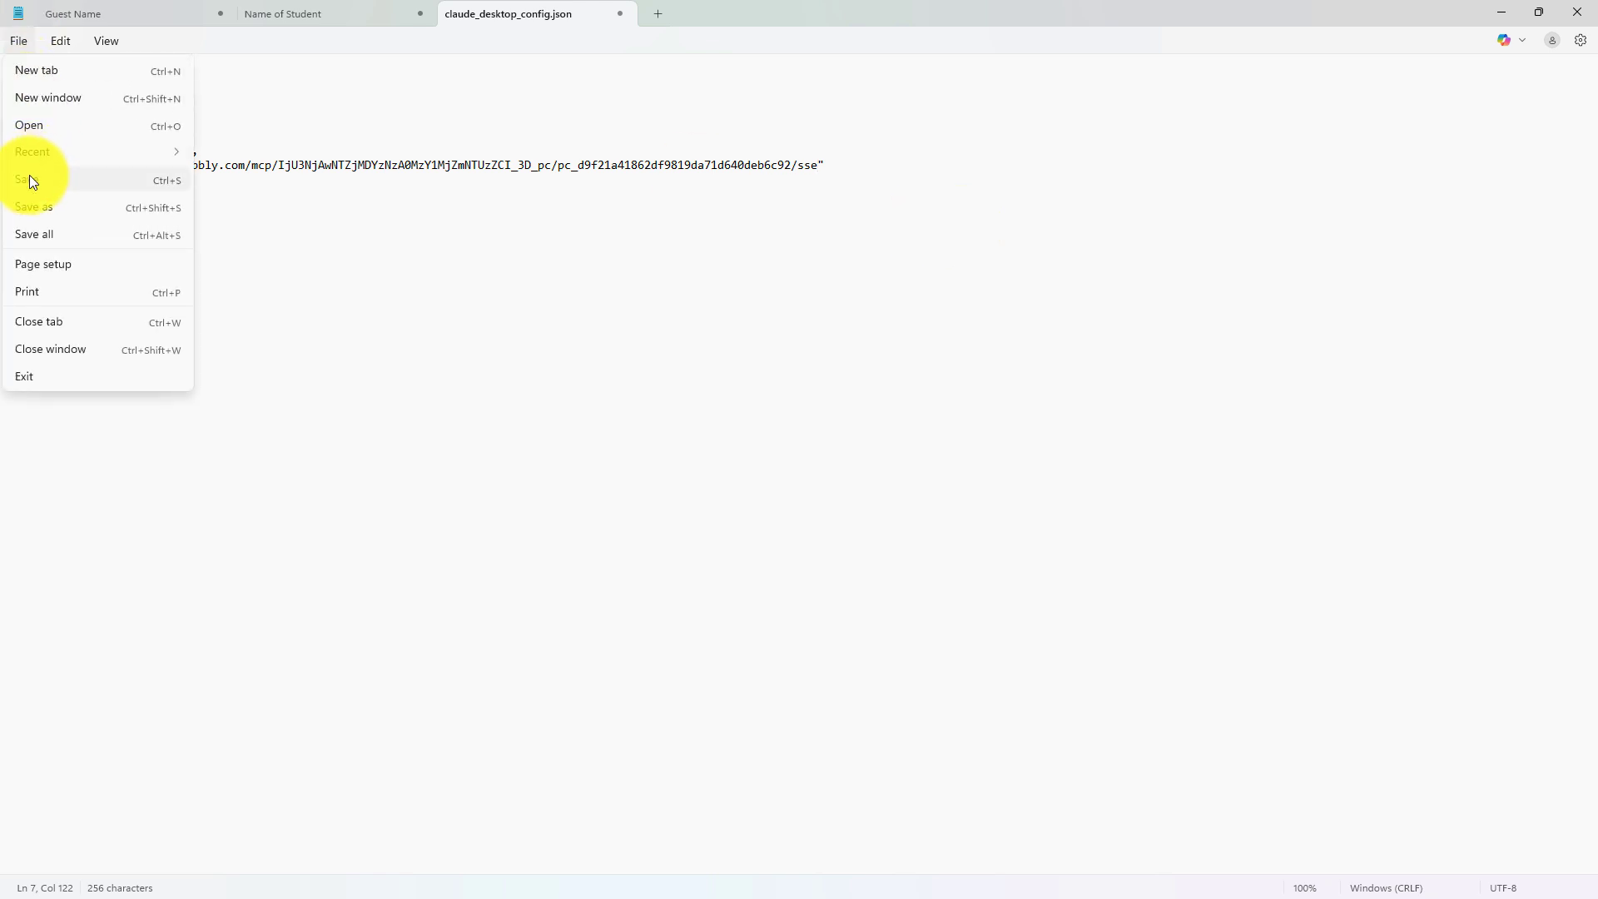
pyautogui.click(28, 180)
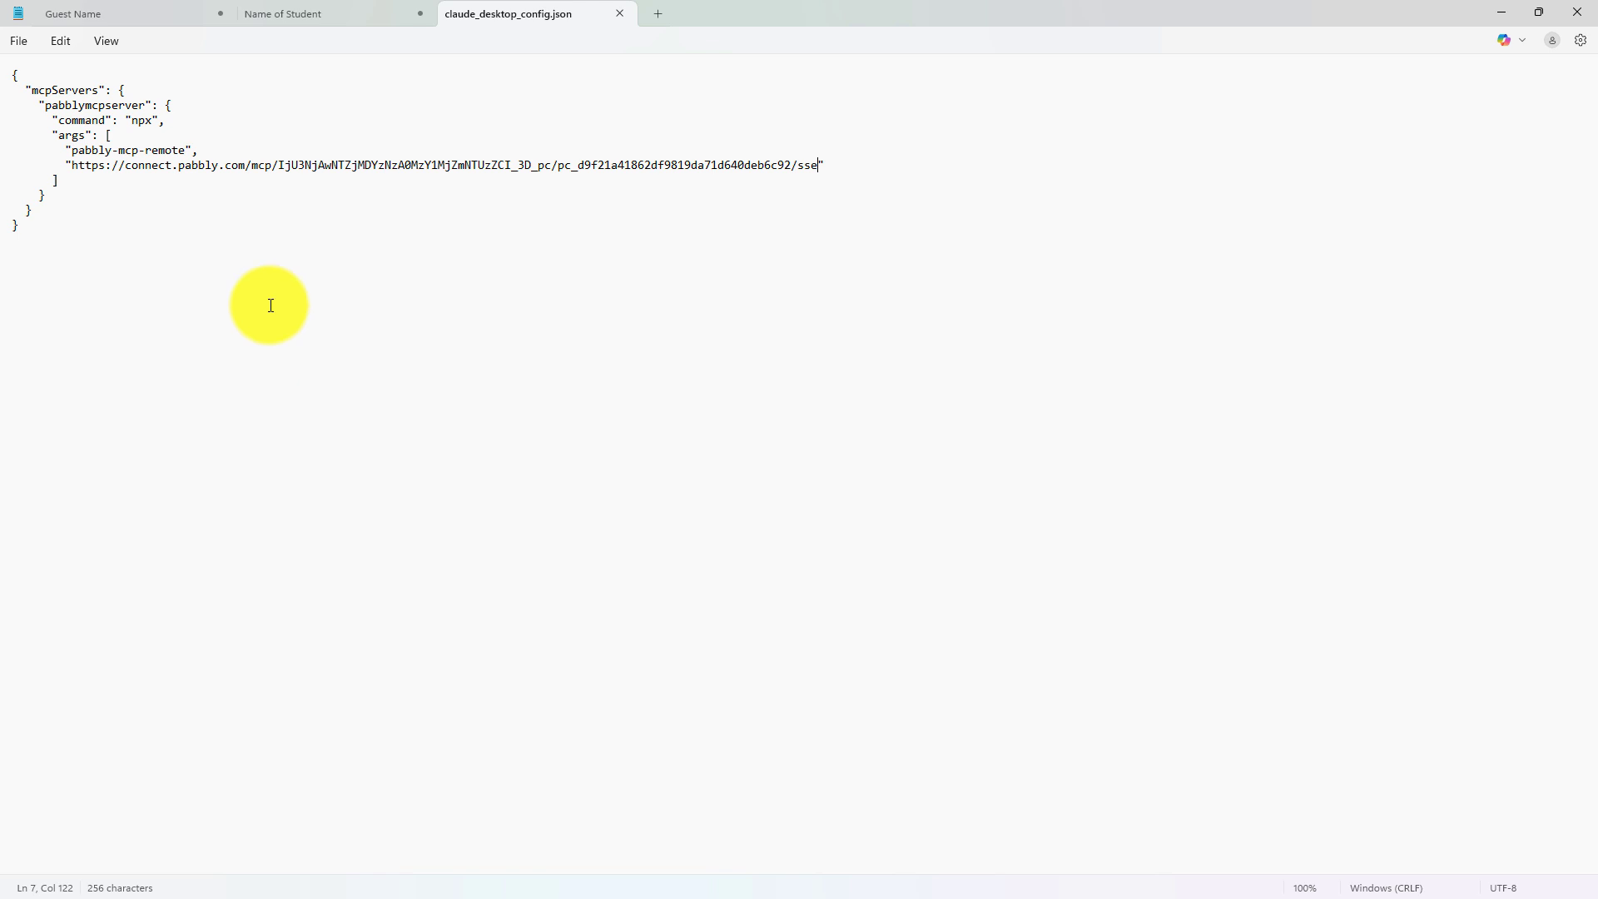
# - Minimize Notepad and close the Download - Claude browser tab
pyautogui.click(1504, 12)
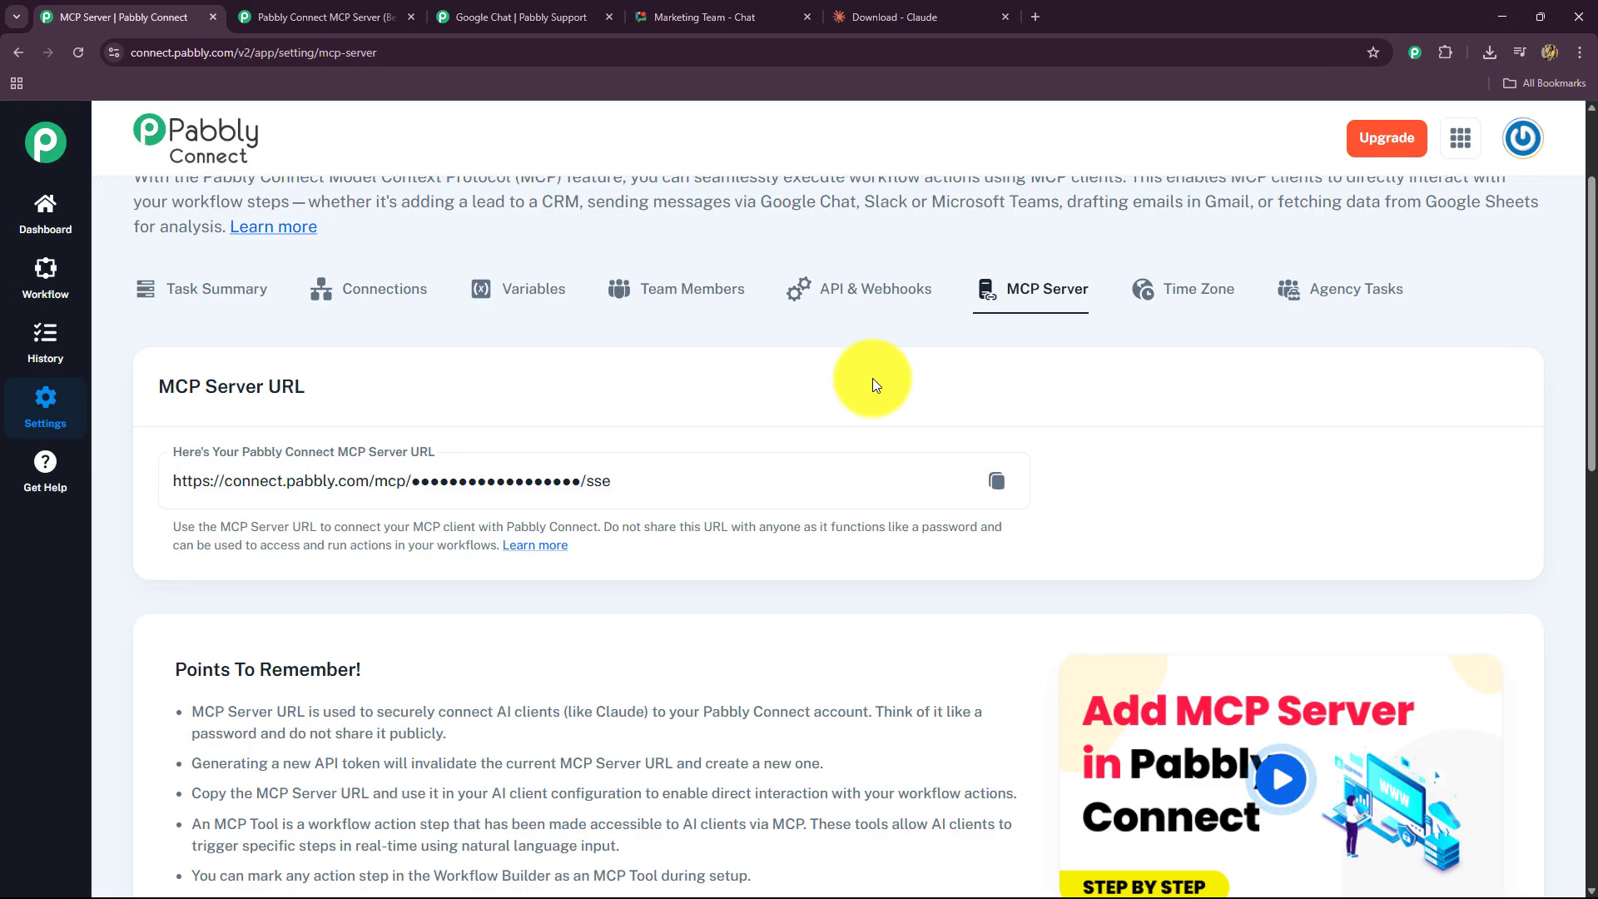
pyautogui.click(882, 24)
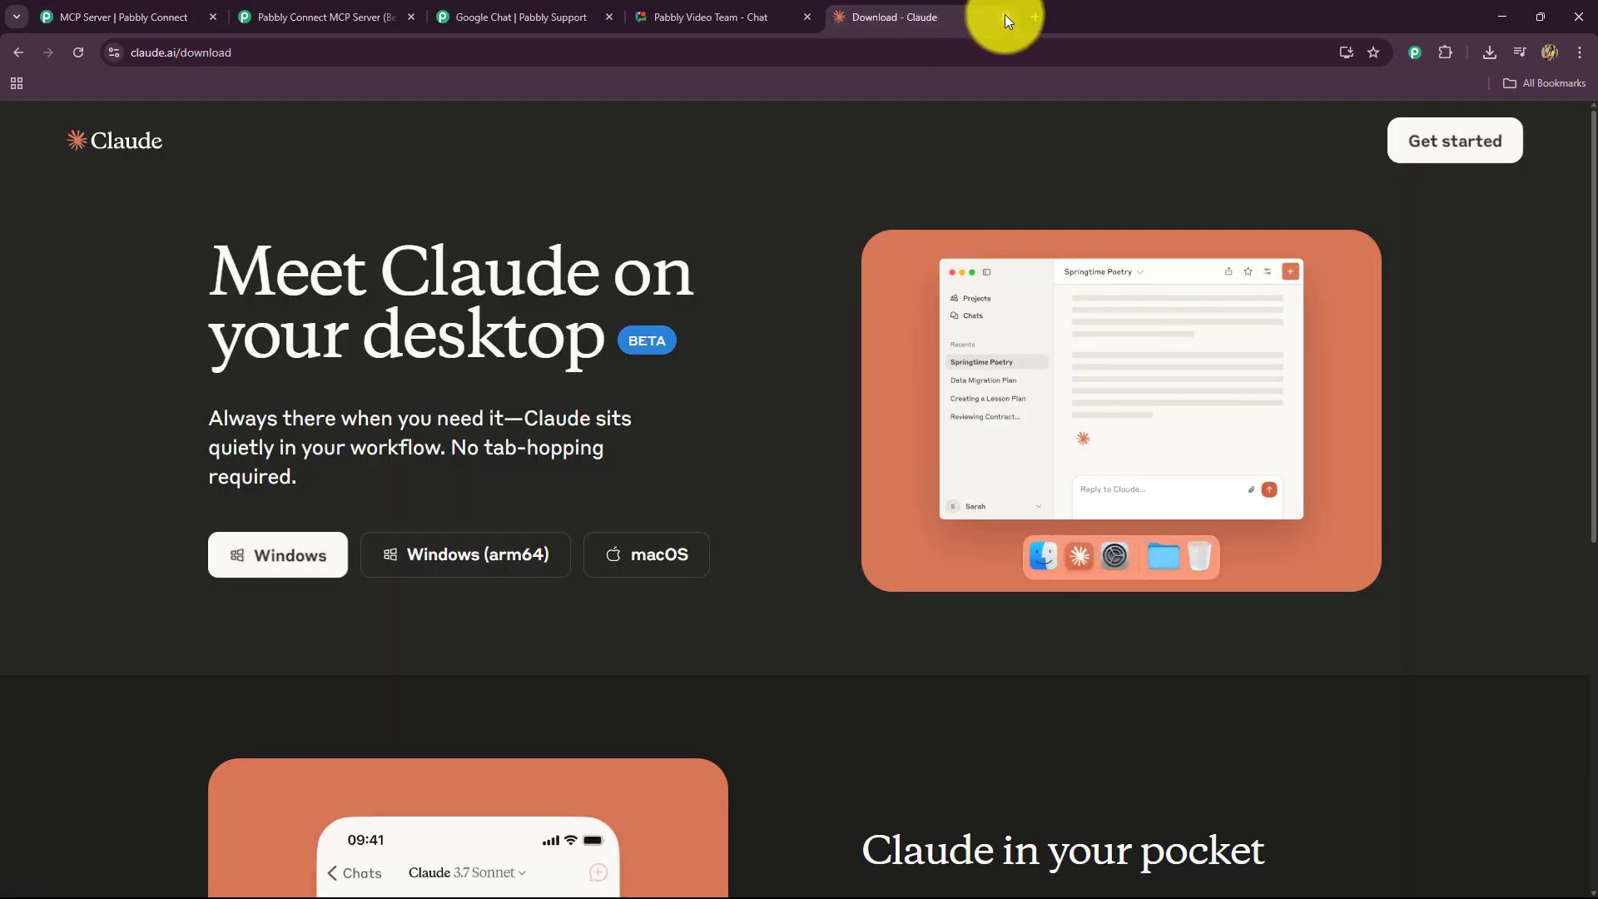
pyautogui.click(1005, 16)
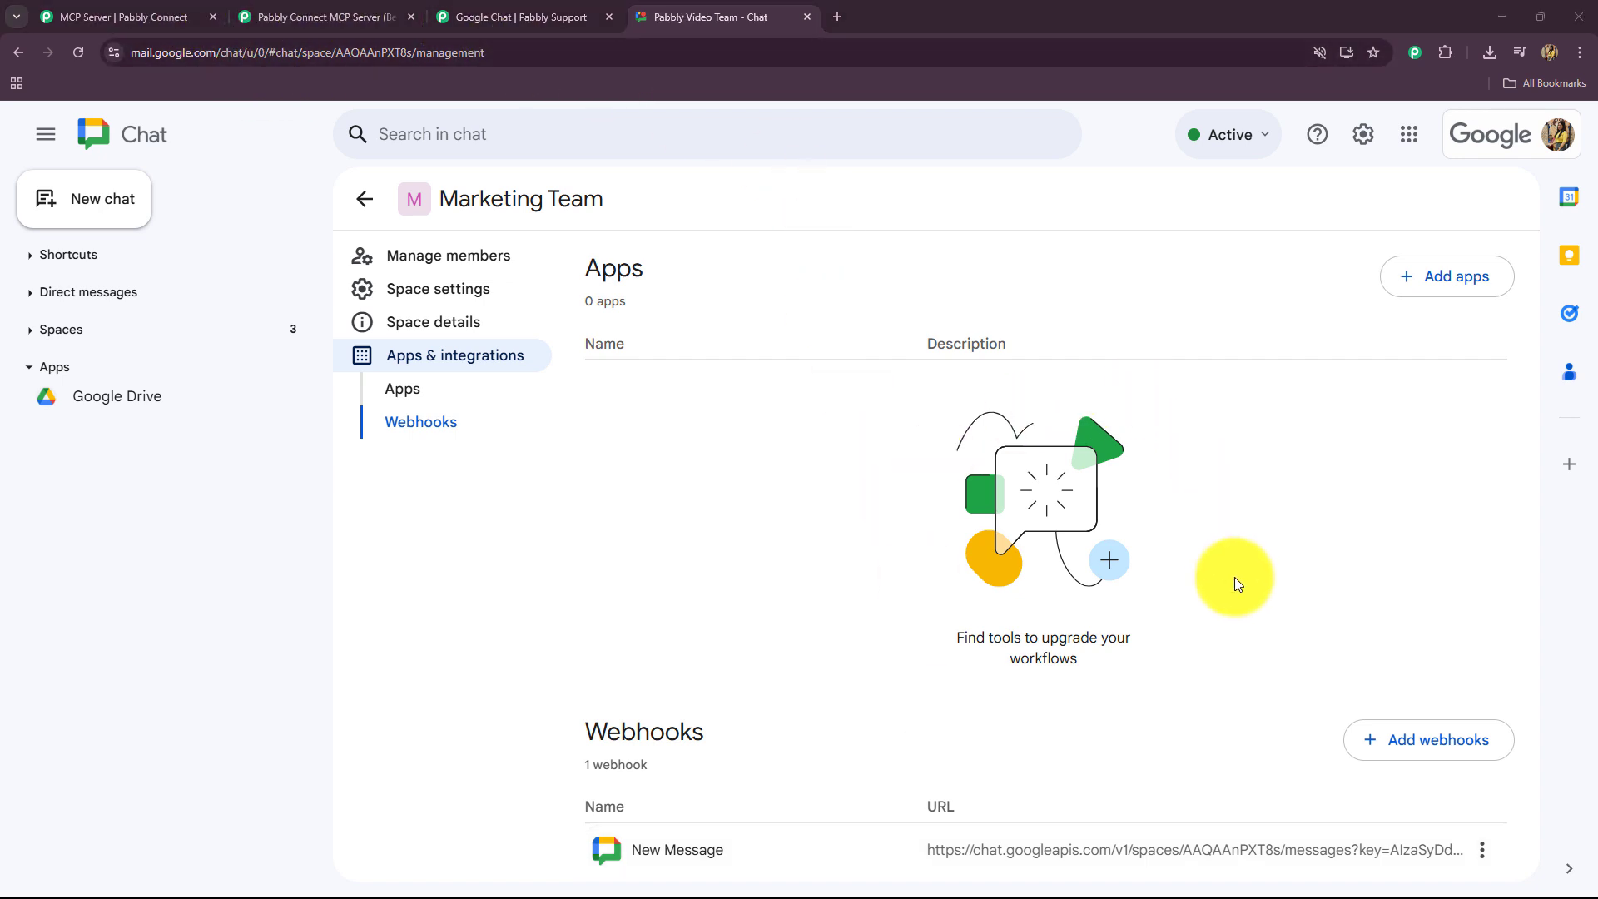
# - Quit Claude from the system tray and minimize the Chrome windows to the desktop
pyautogui.click(1346, 878)
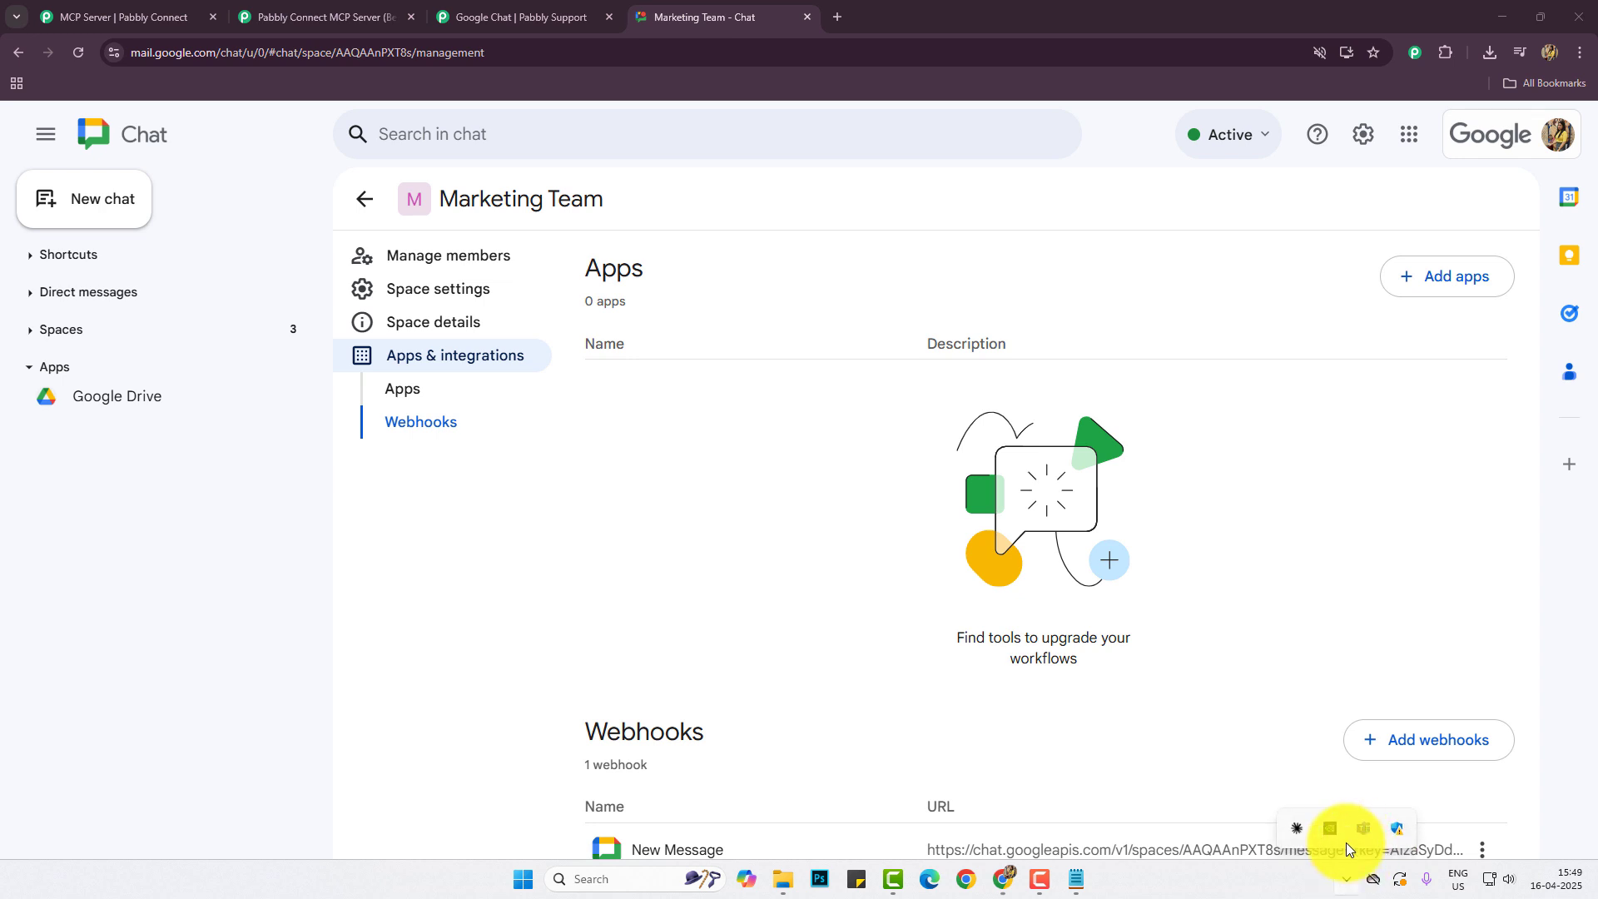
pyautogui.rightClick(1304, 835)
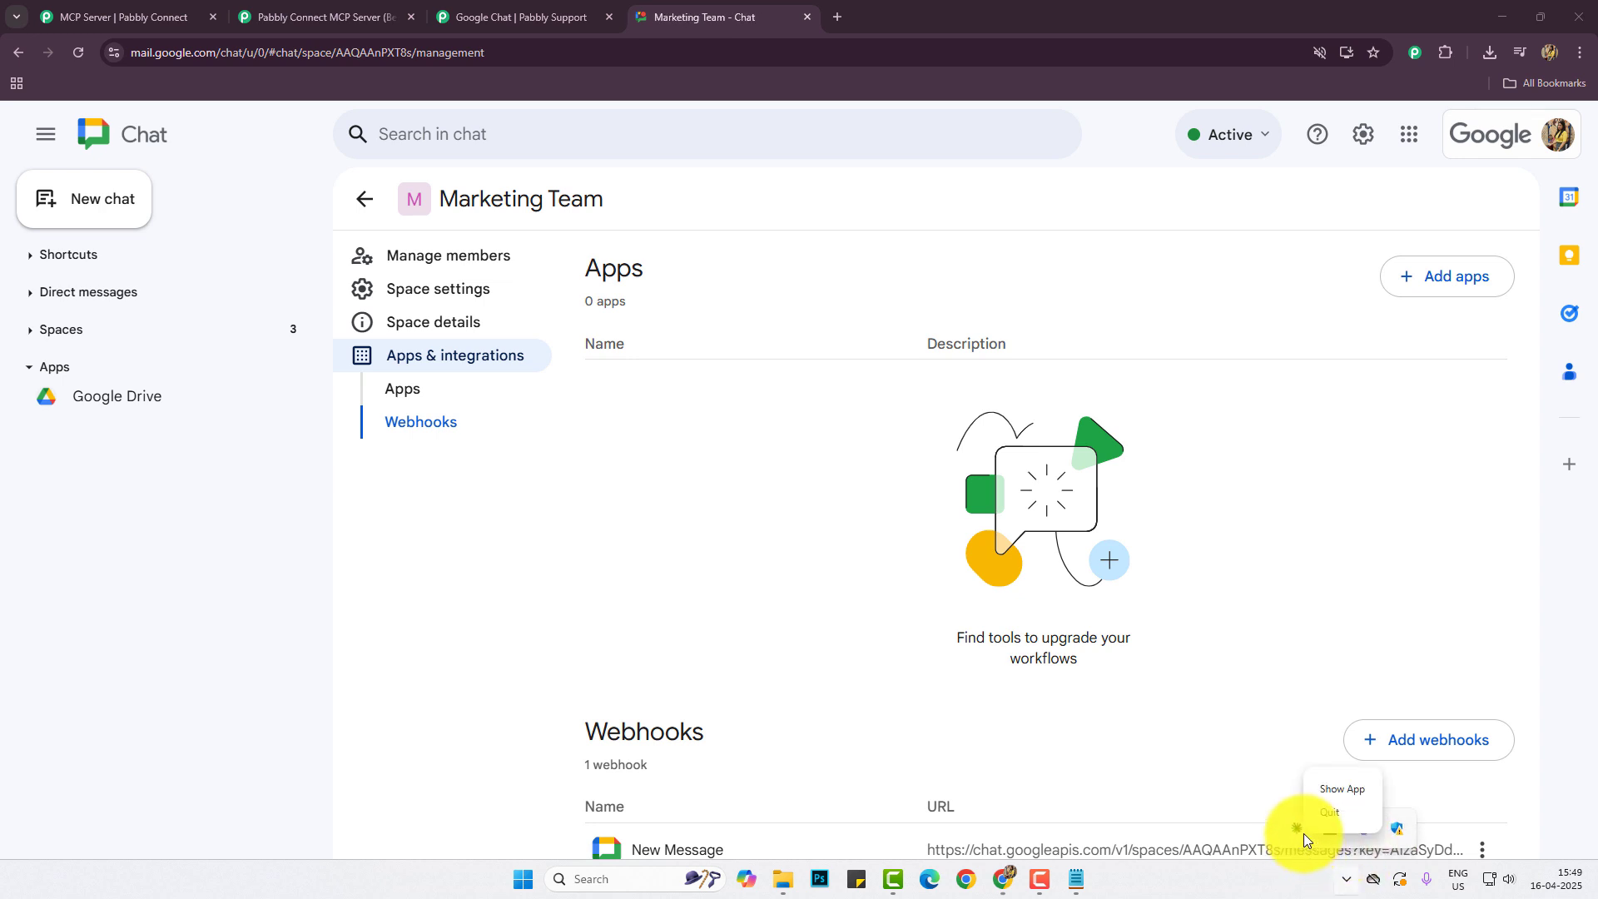
pyautogui.click(1345, 817)
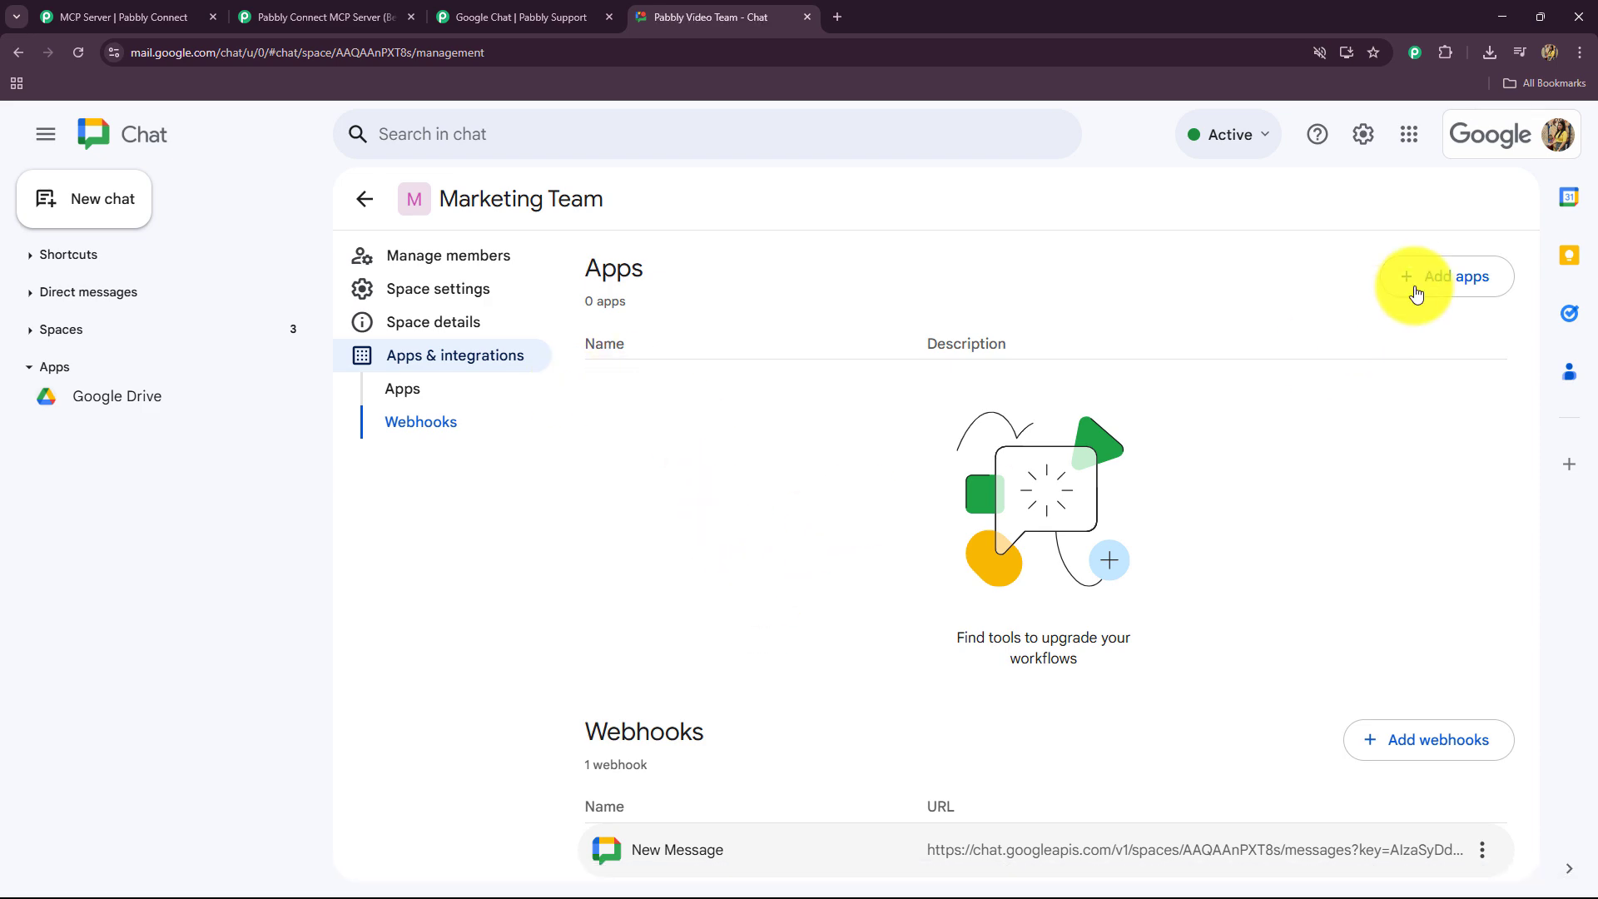
pyautogui.click(1501, 12)
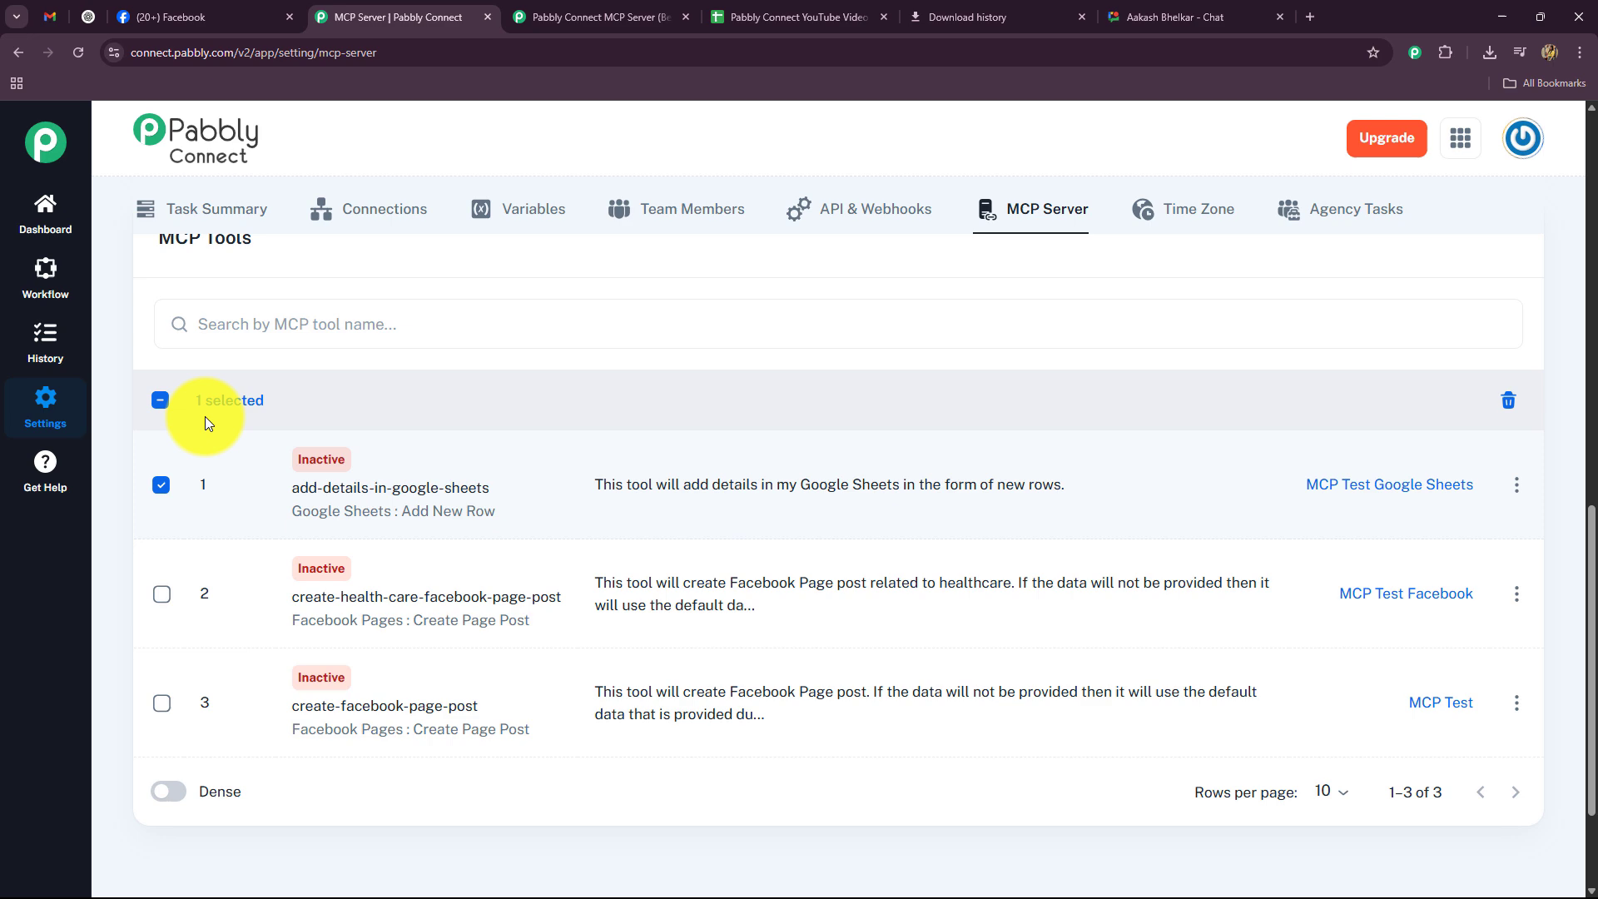
pyautogui.click(1502, 17)
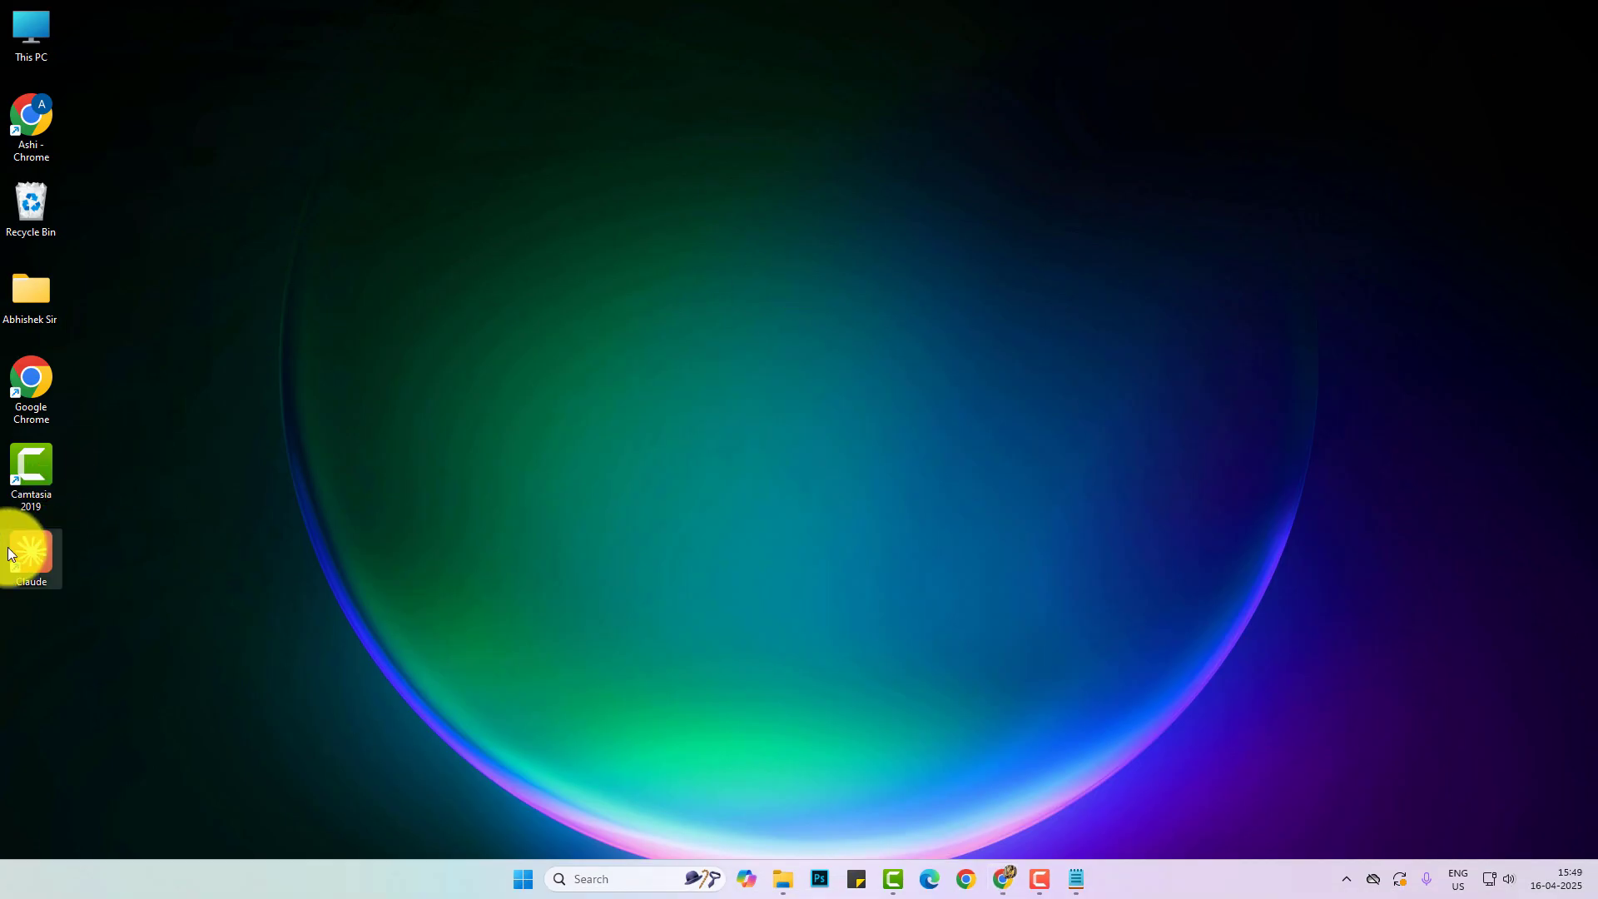
# - Relaunch Claude Desktop and confirm new-google-chat-message from pabblymcpserver is listed among MCP tools
pyautogui.doubleClick(45, 547)
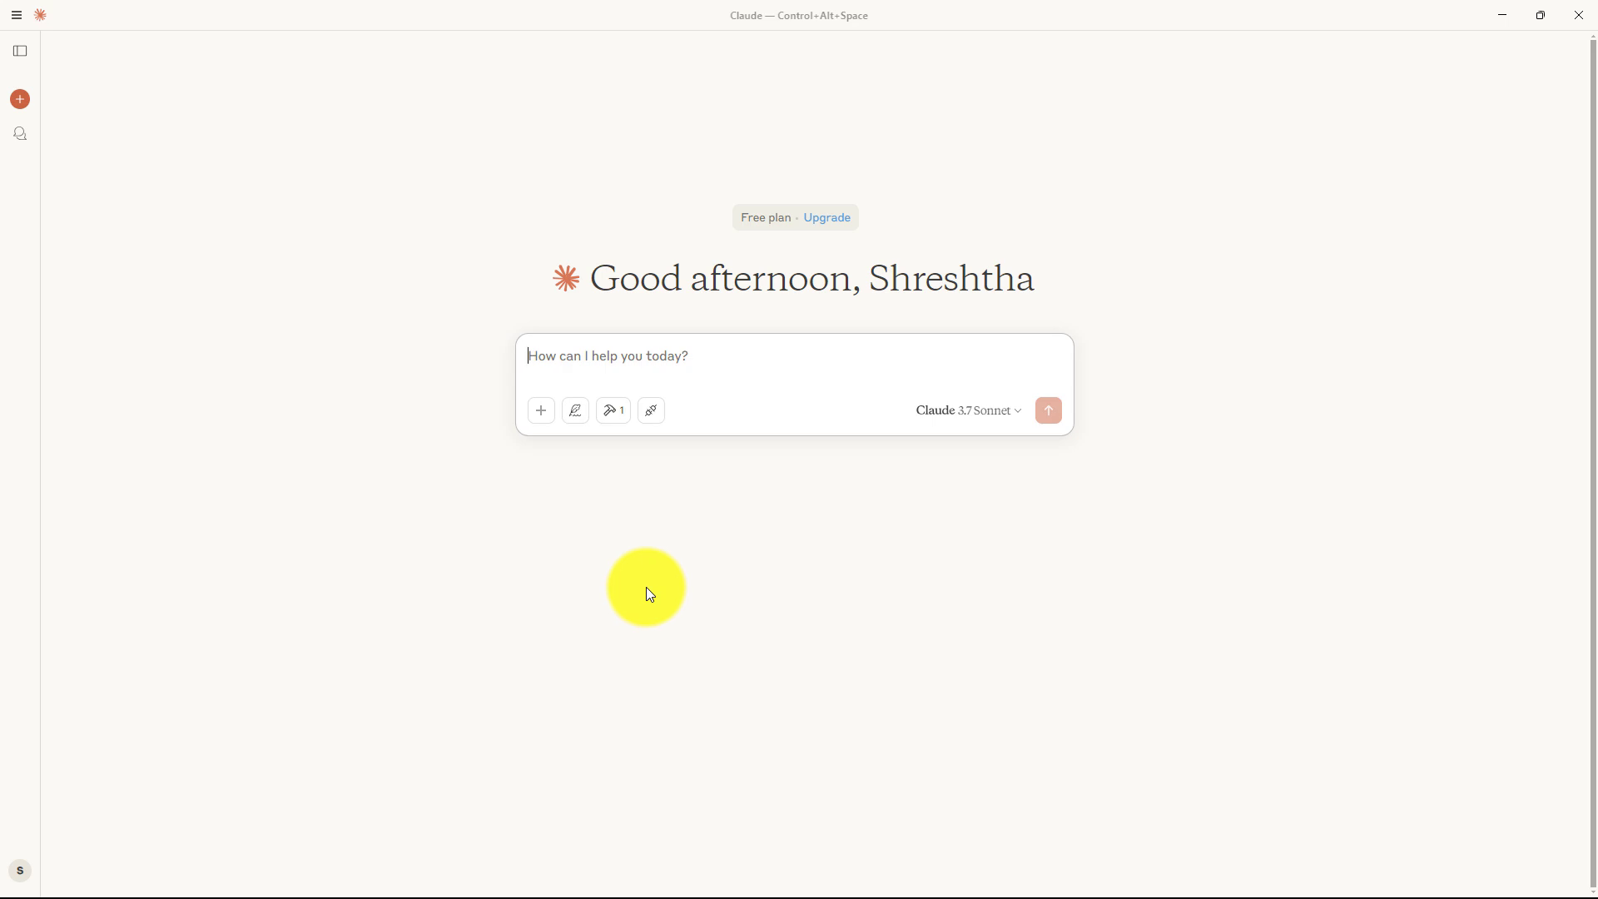
pyautogui.click(619, 422)
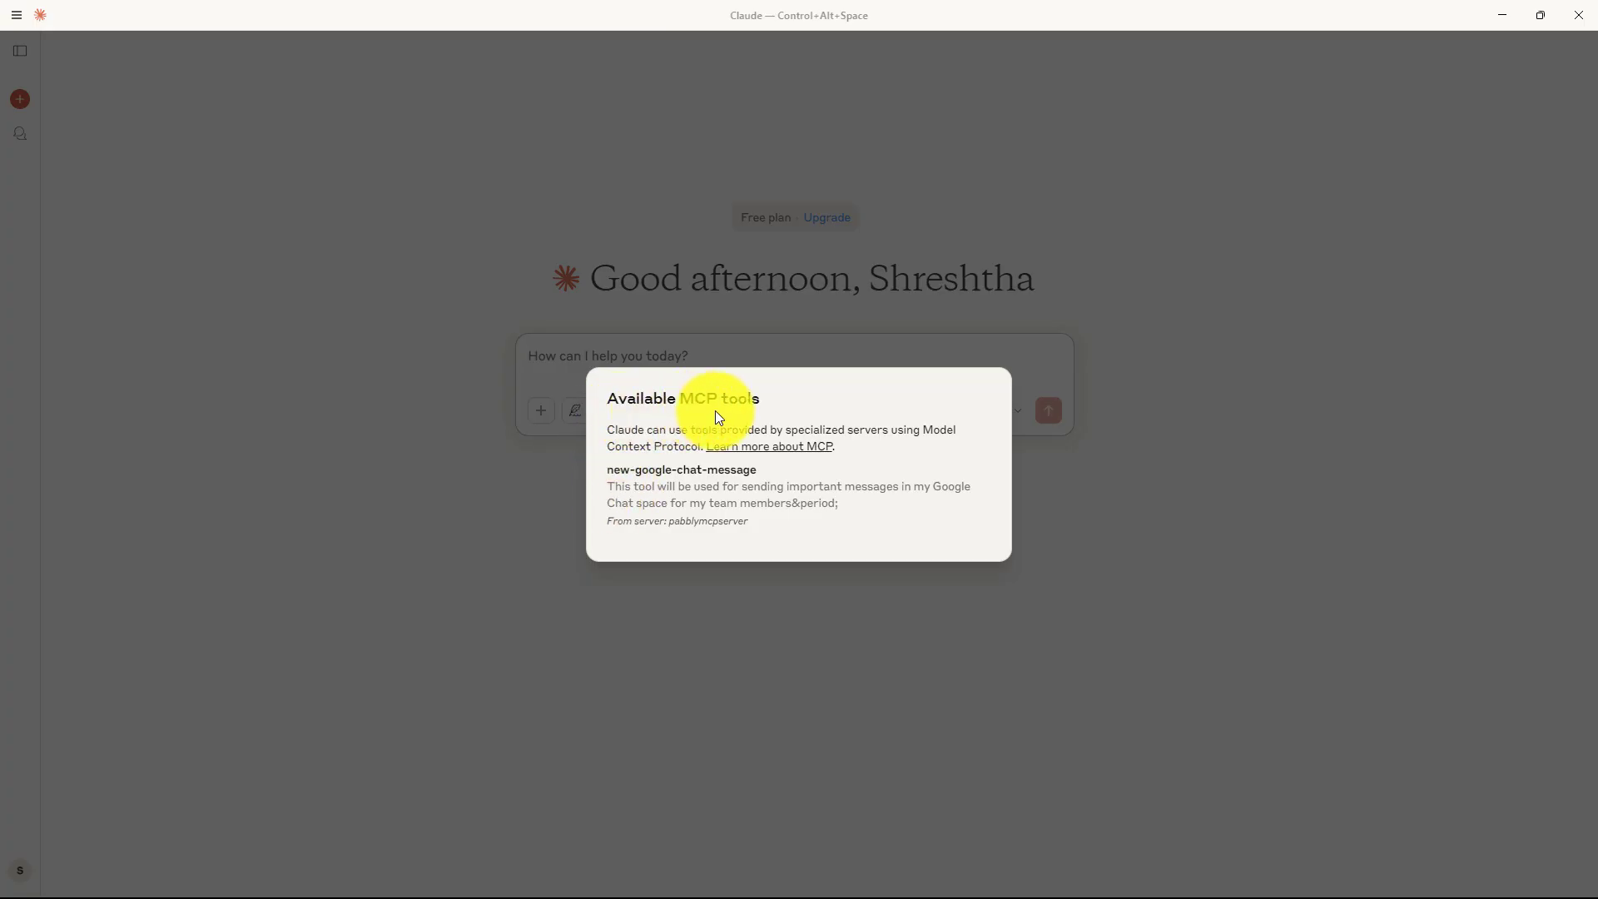
pyautogui.moveTo(606, 471); pyautogui.dragTo(765, 474)
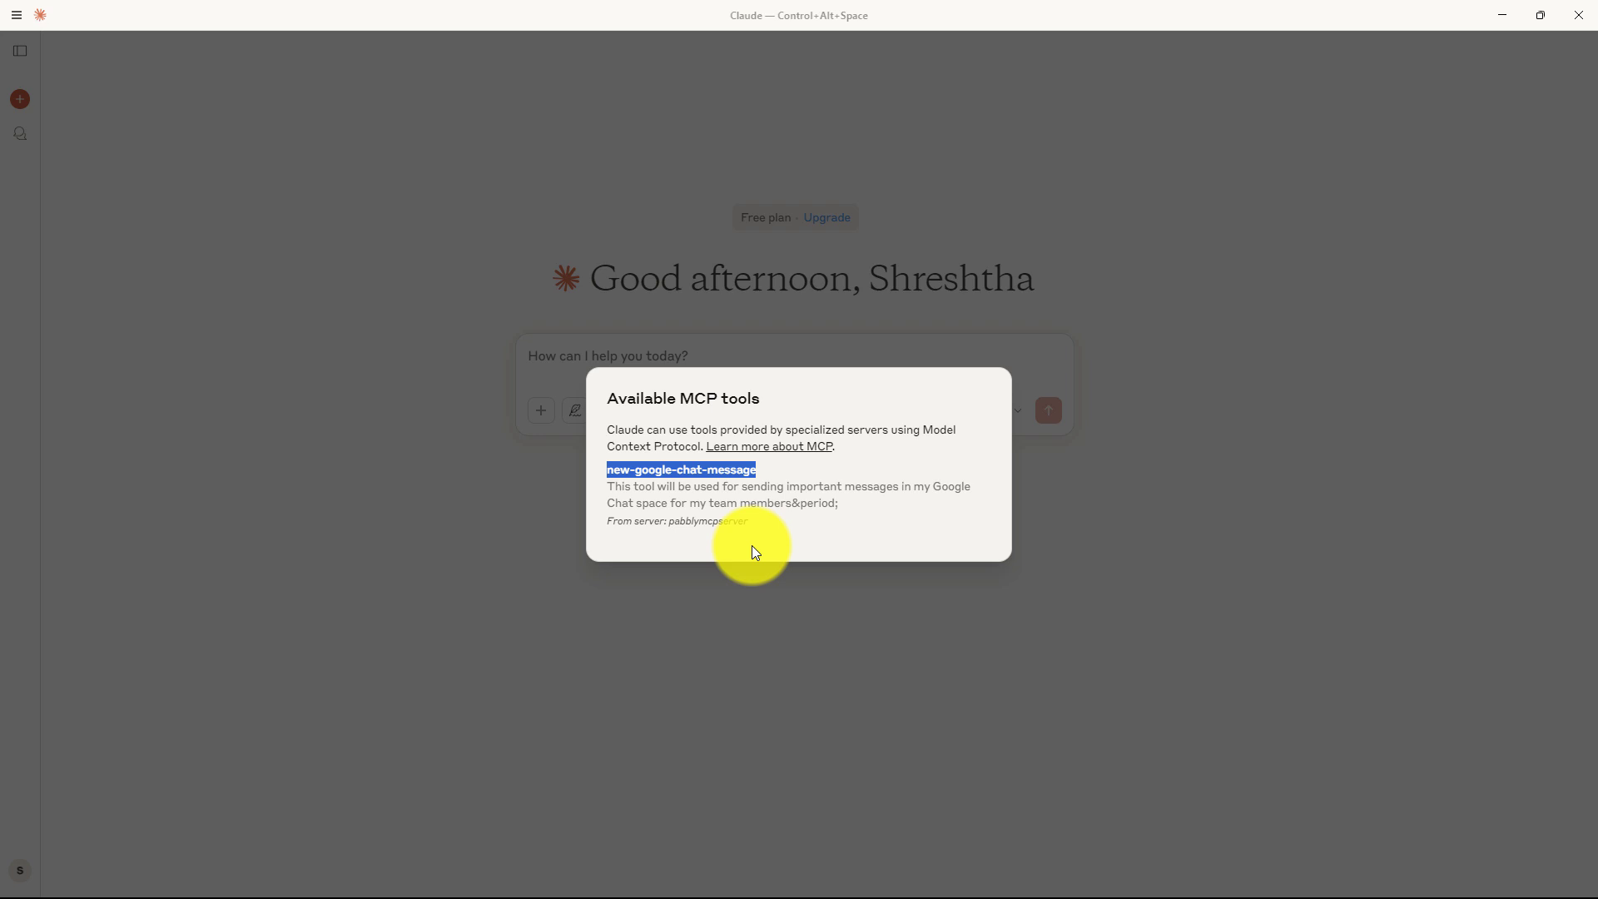
pyautogui.click(722, 587)
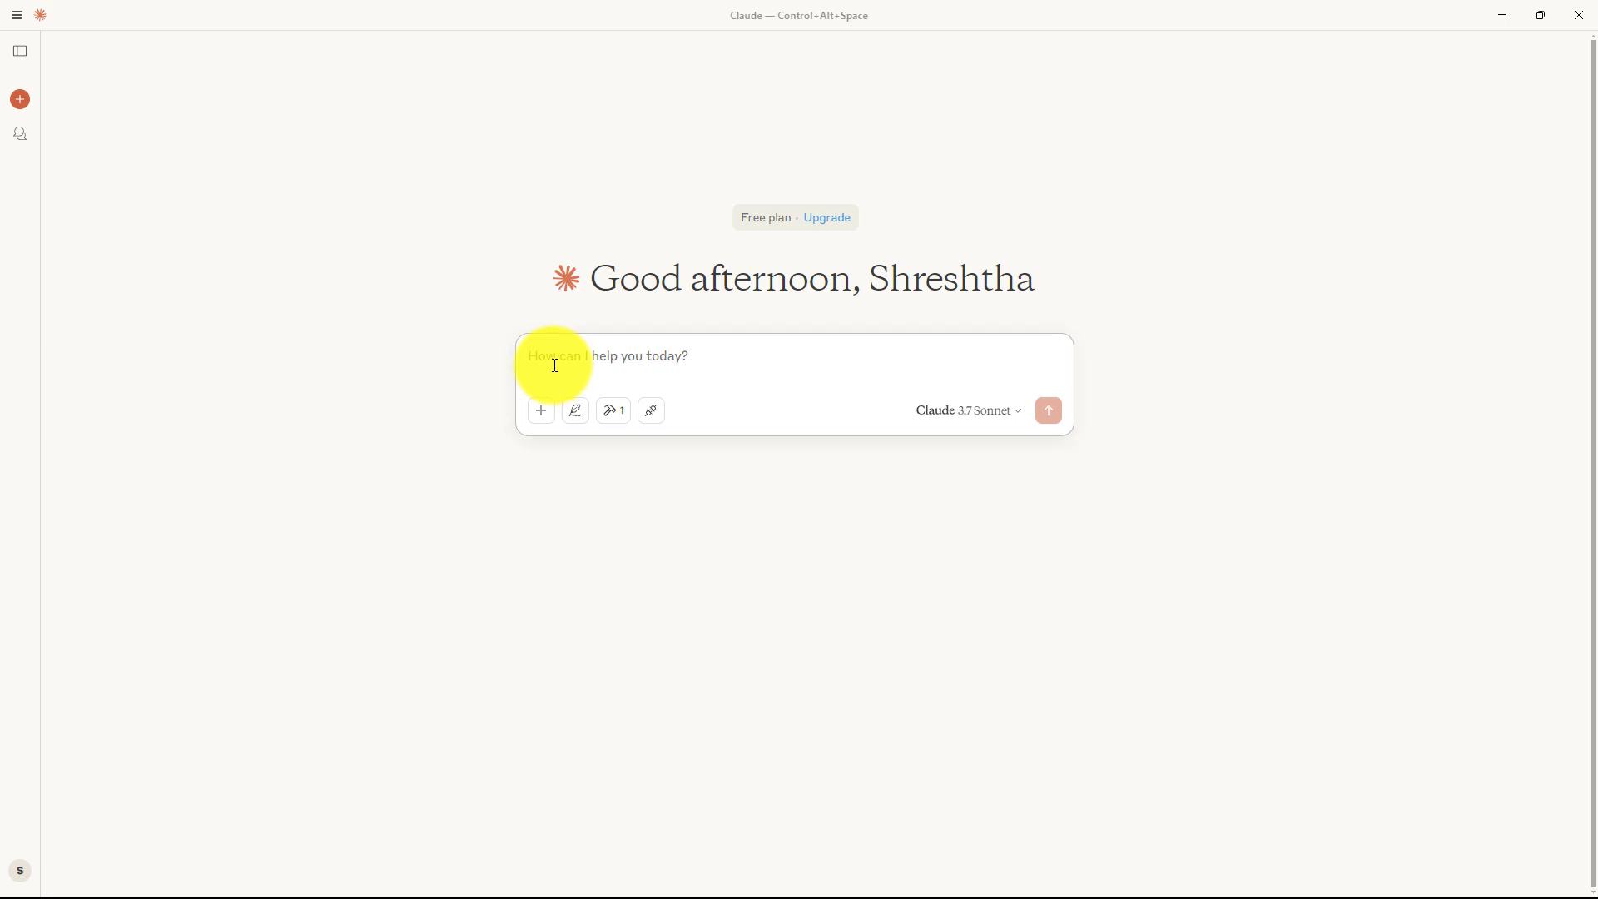
# - Ask Claude to message the Google Chat space about today's 6 P.M. content meeting, allowing the tool for this chat
pyautogui.write('please send a message on my Google Chat space regarding the content meeting today at 6 P.M')
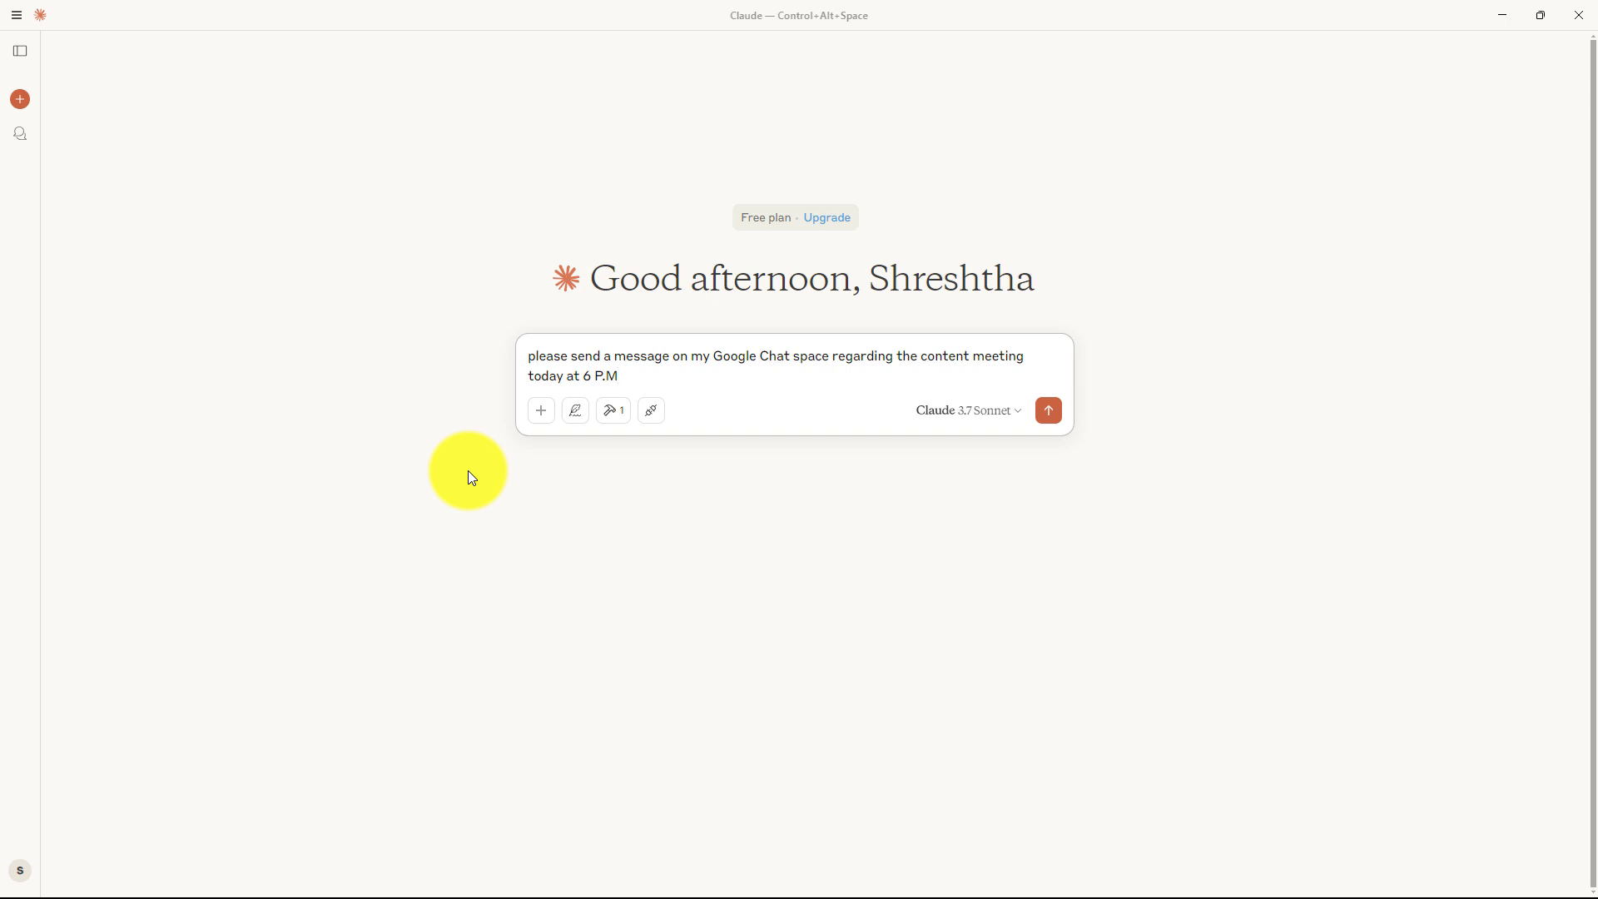
pyautogui.press('Return')
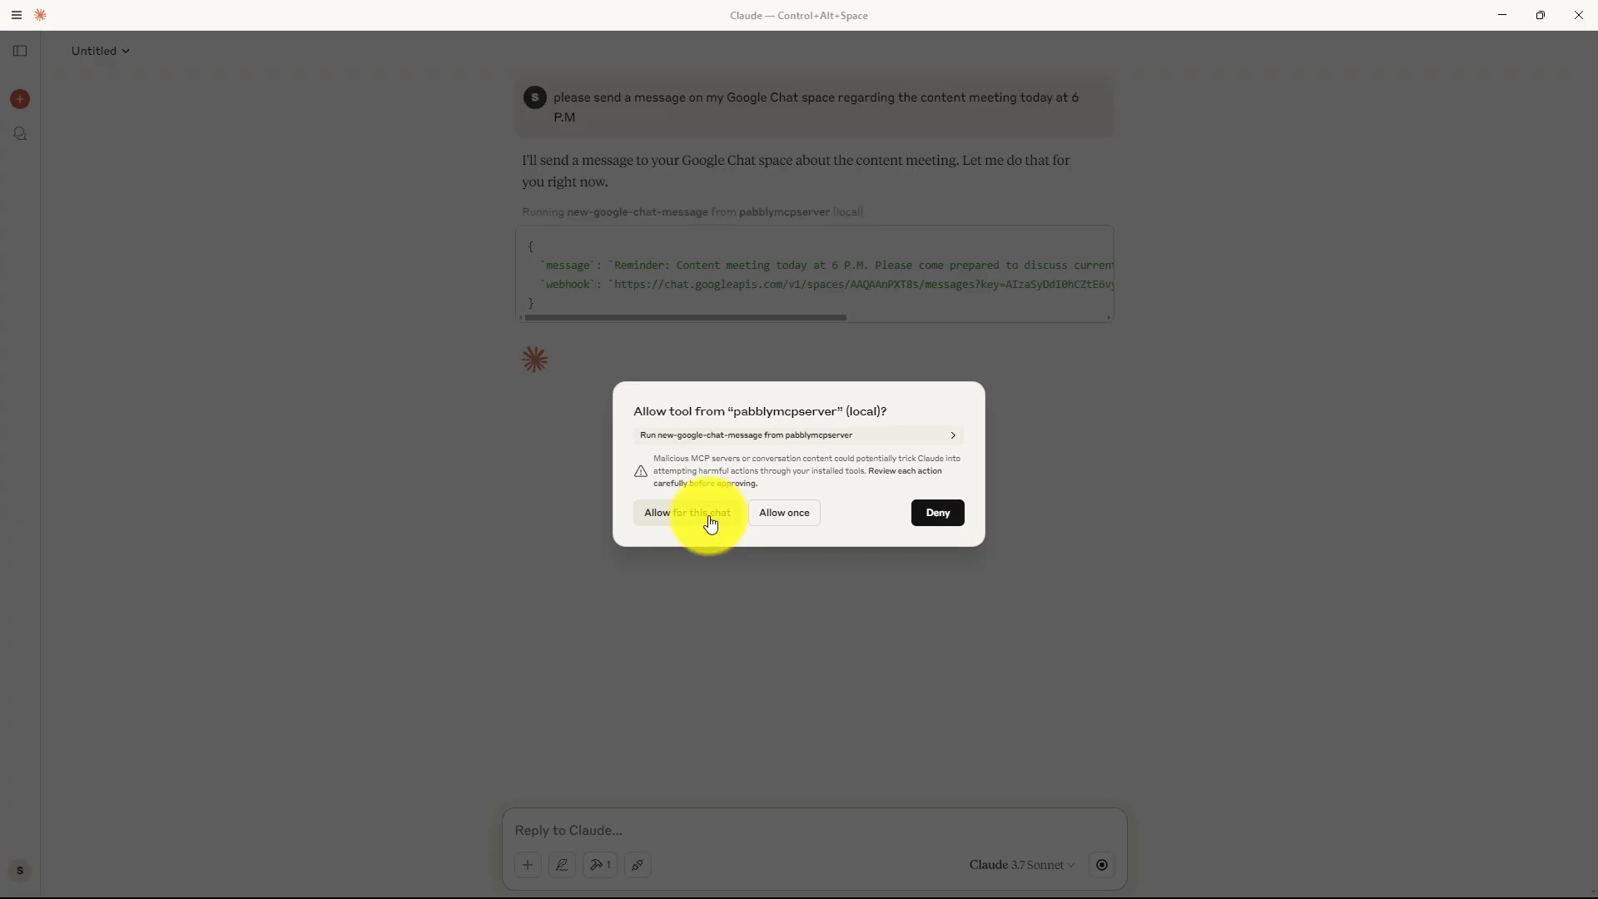
pyautogui.click(710, 523)
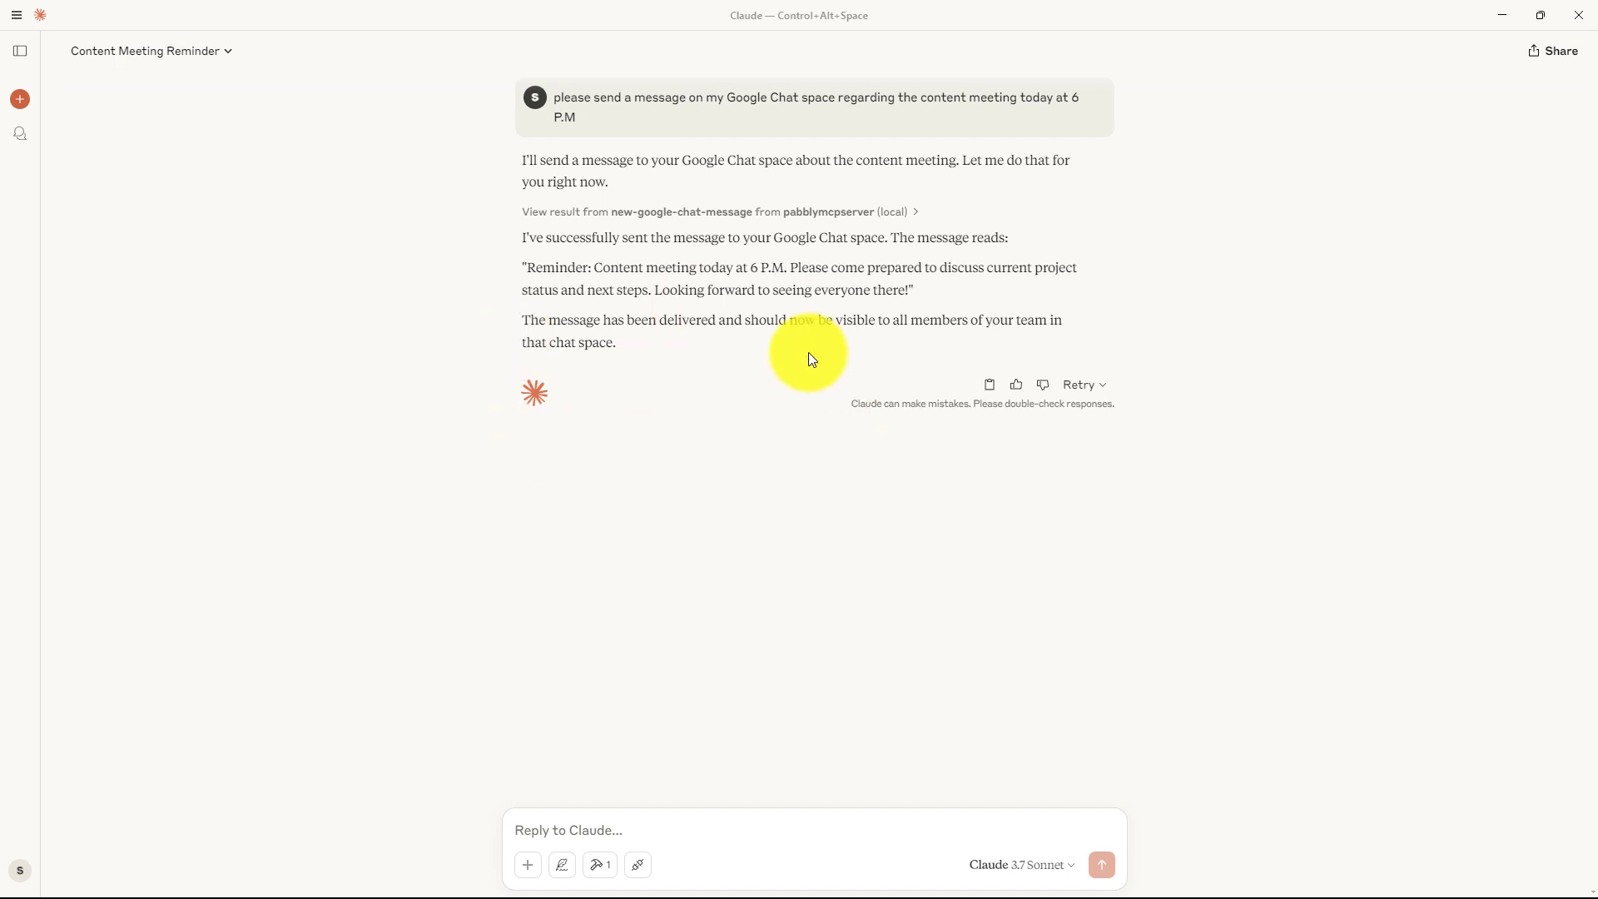
# - Minimize Claude and return to the Marketing Team chat to view the meeting reminder
pyautogui.click(1502, 15)
pyautogui.click(374, 206)
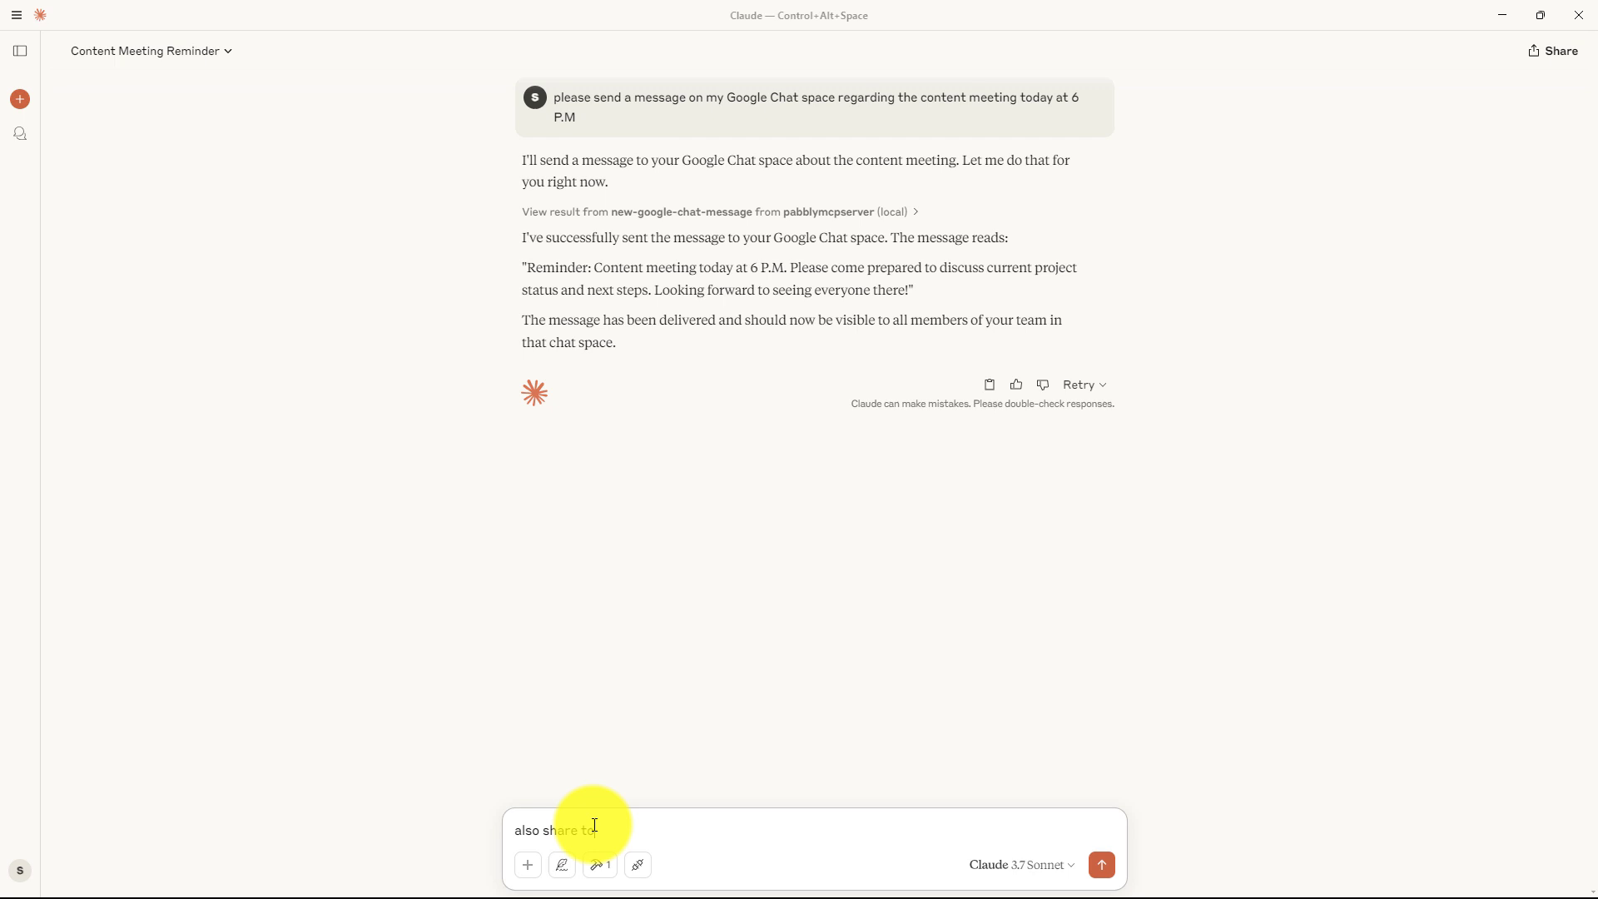
# - Ask Claude to also tell the team to bring laptops to the 6 P.M. meeting
pyautogui.write('laptops')
pyautogui.press('Return')
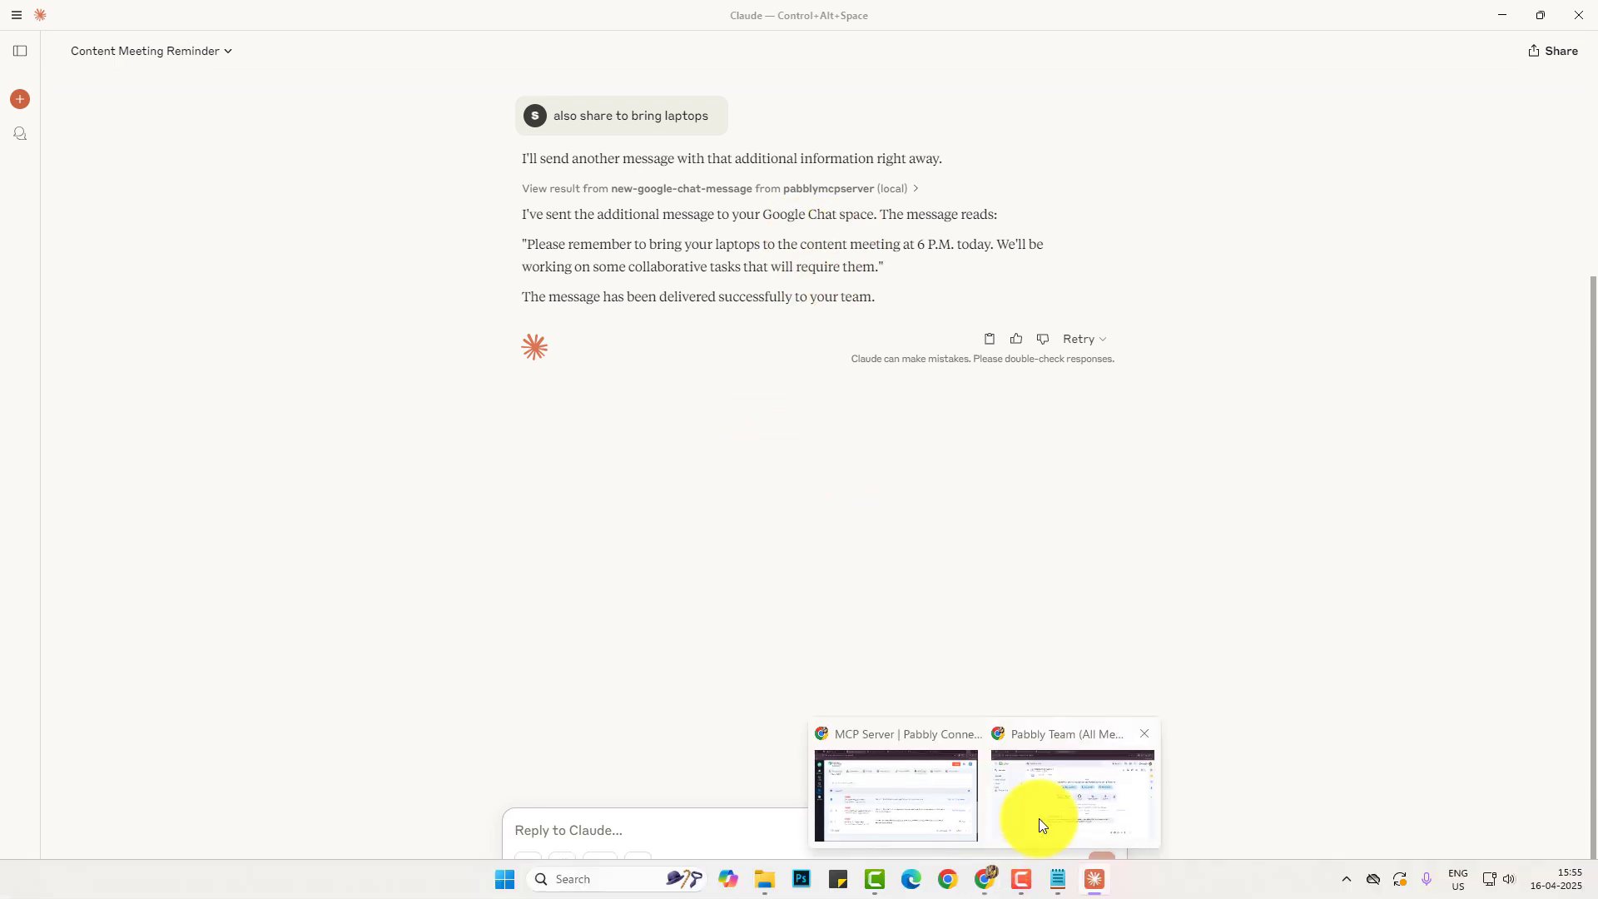
# - Switch to the Marketing Team space in Google Chat to see the bring-laptops message
pyautogui.click(1041, 822)
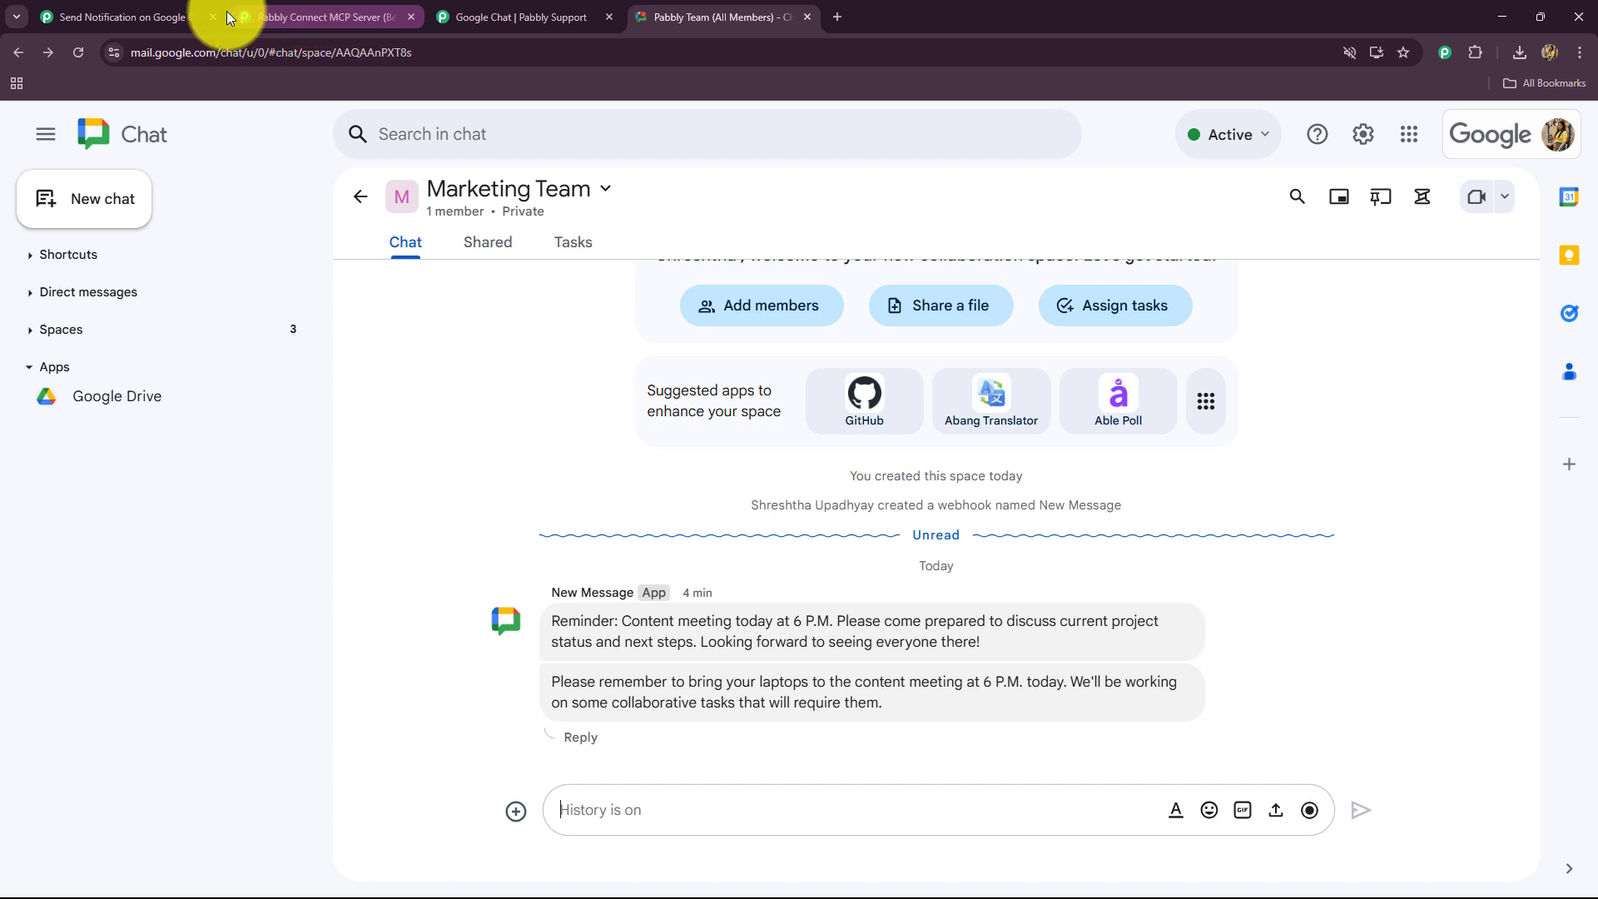
# - Return to the 'Send Notification on Google Chat with MCP' workflow in Pabbly Connect
pyautogui.click(187, 16)
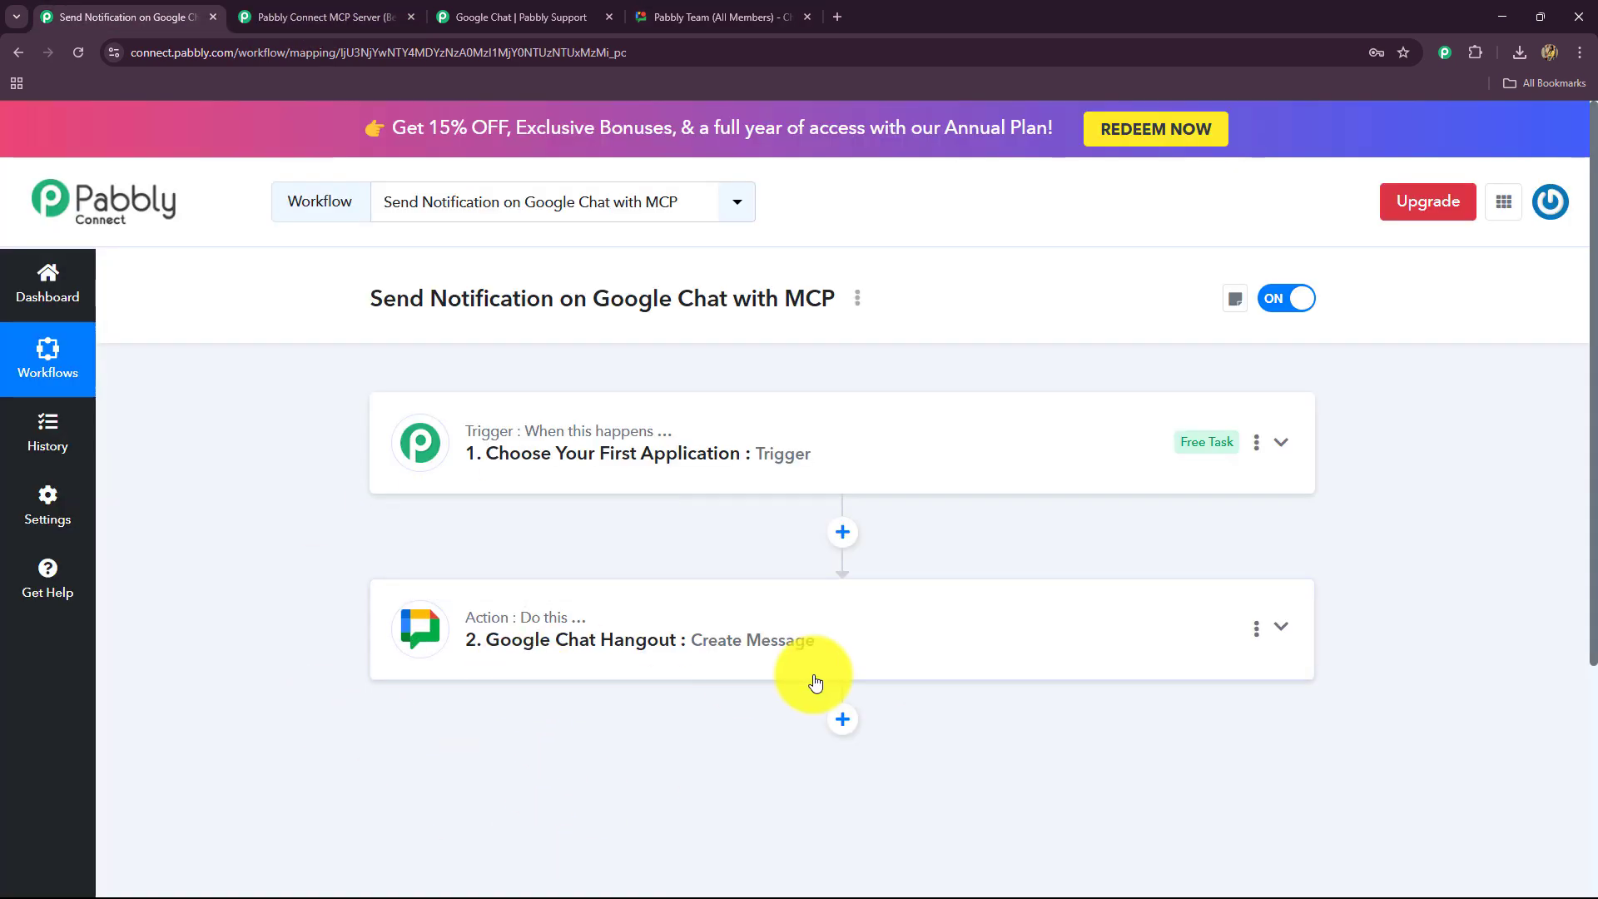